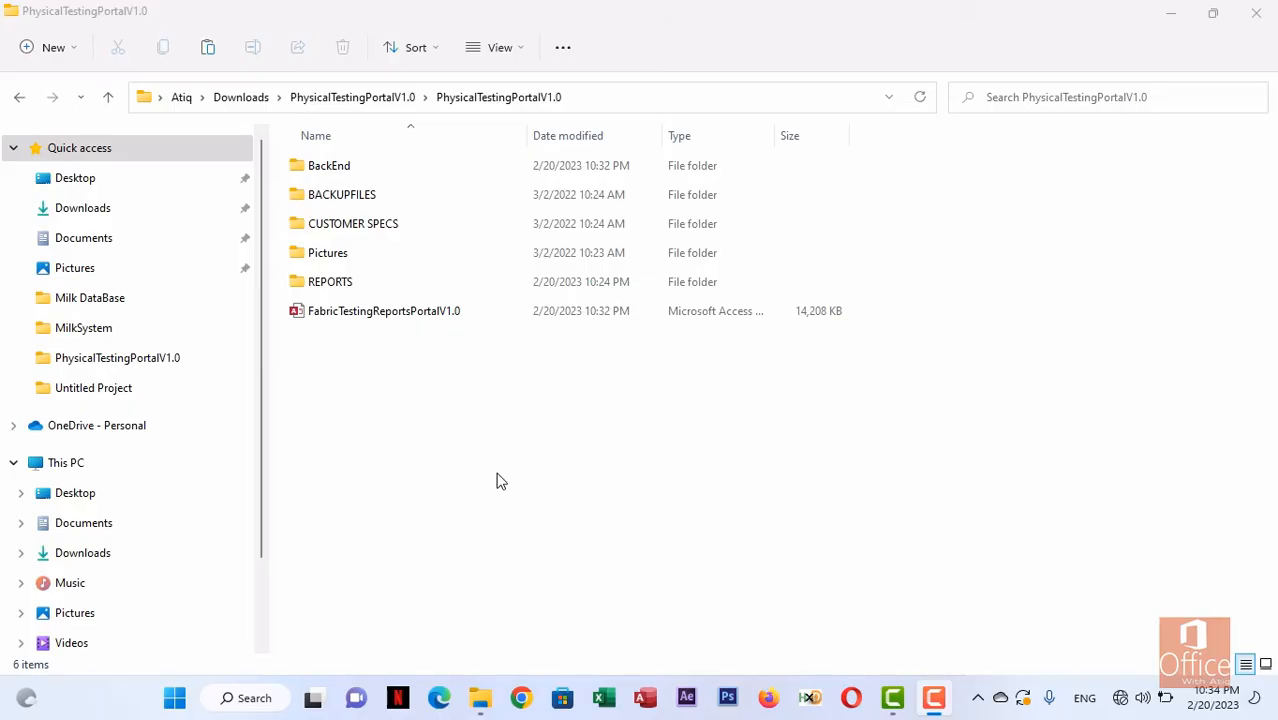
Open the FabricTestingReportsPortalV1.0 database and sign in with the admin username and its password.
left_click(401, 314)
double_click(401, 312)
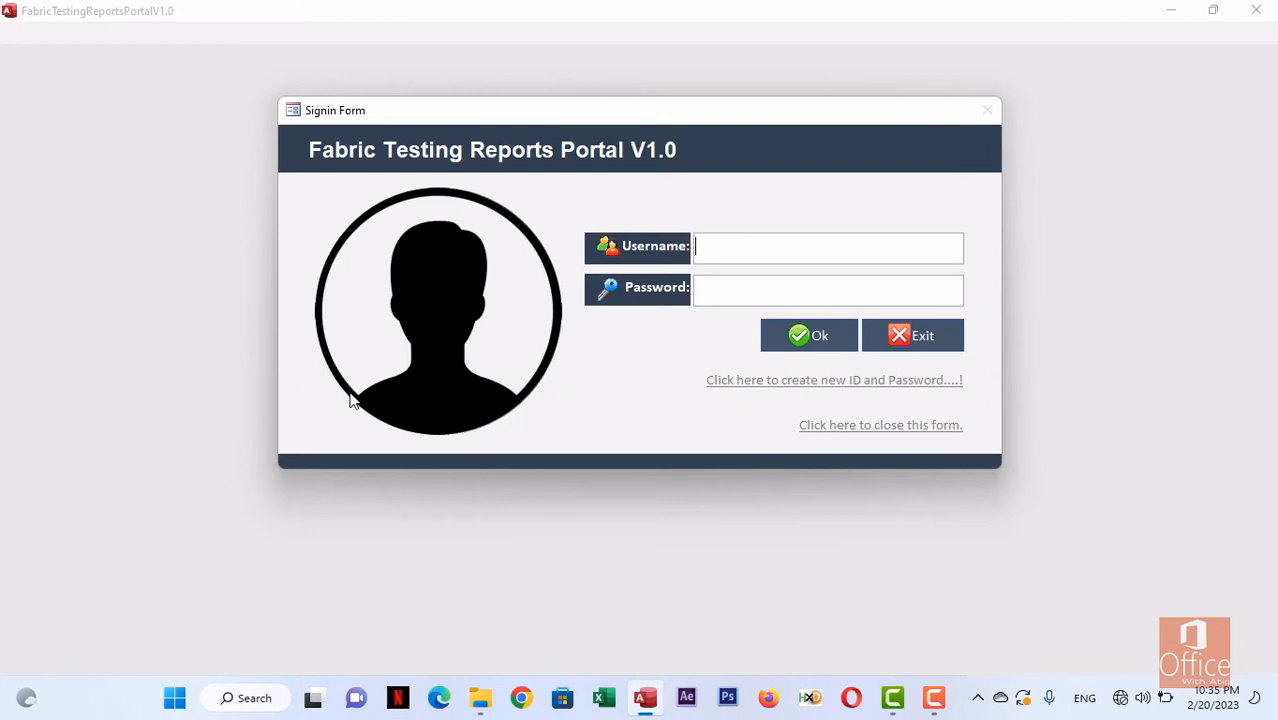
type("admin")
key("Escape")
key("Tab")
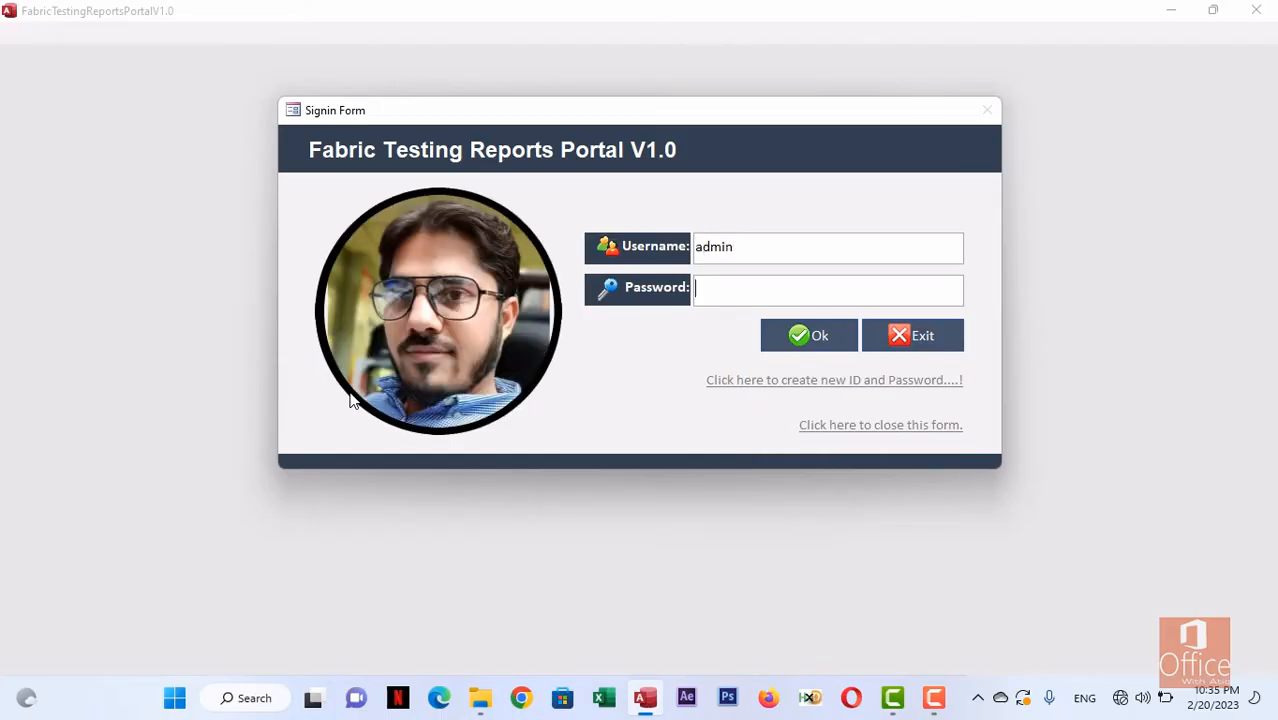
type("****")
left_click(798, 337)
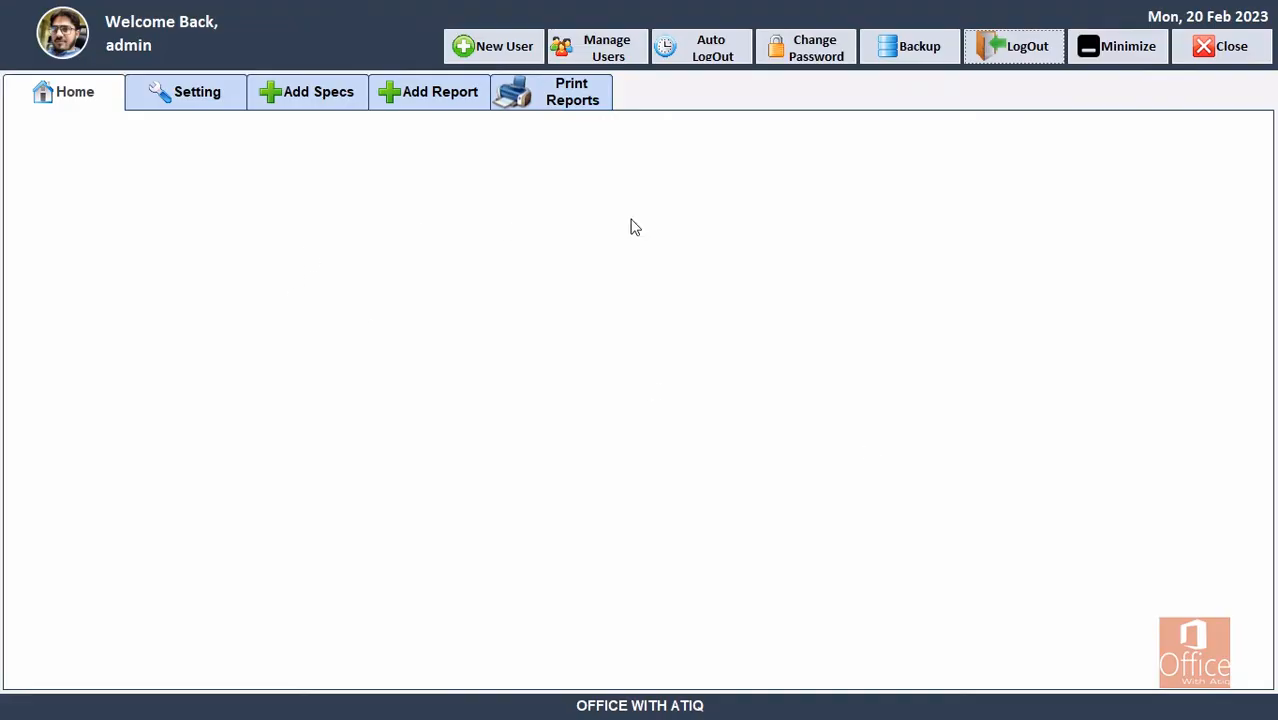
Review the Setting tab's lookup tables, then bring up the Add Specs list of customer specs.
left_click(208, 101)
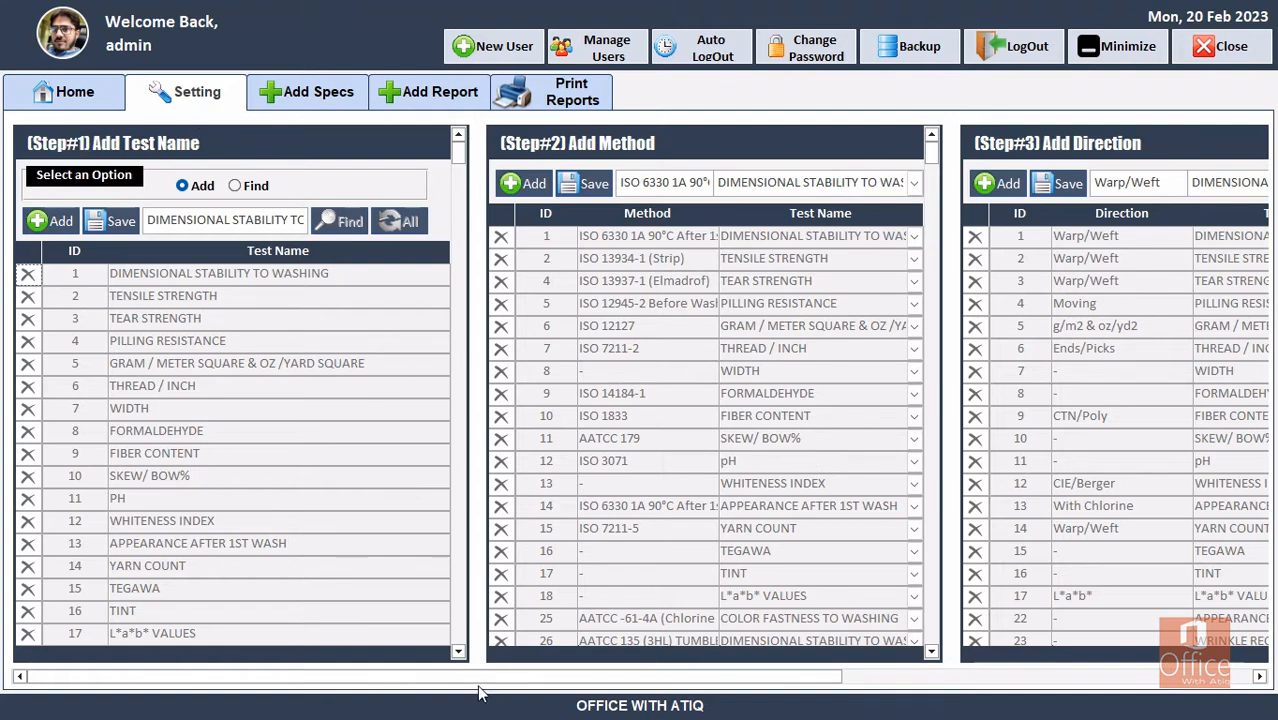
left_click_drag(480, 686, 1253, 679)
left_click(1252, 678)
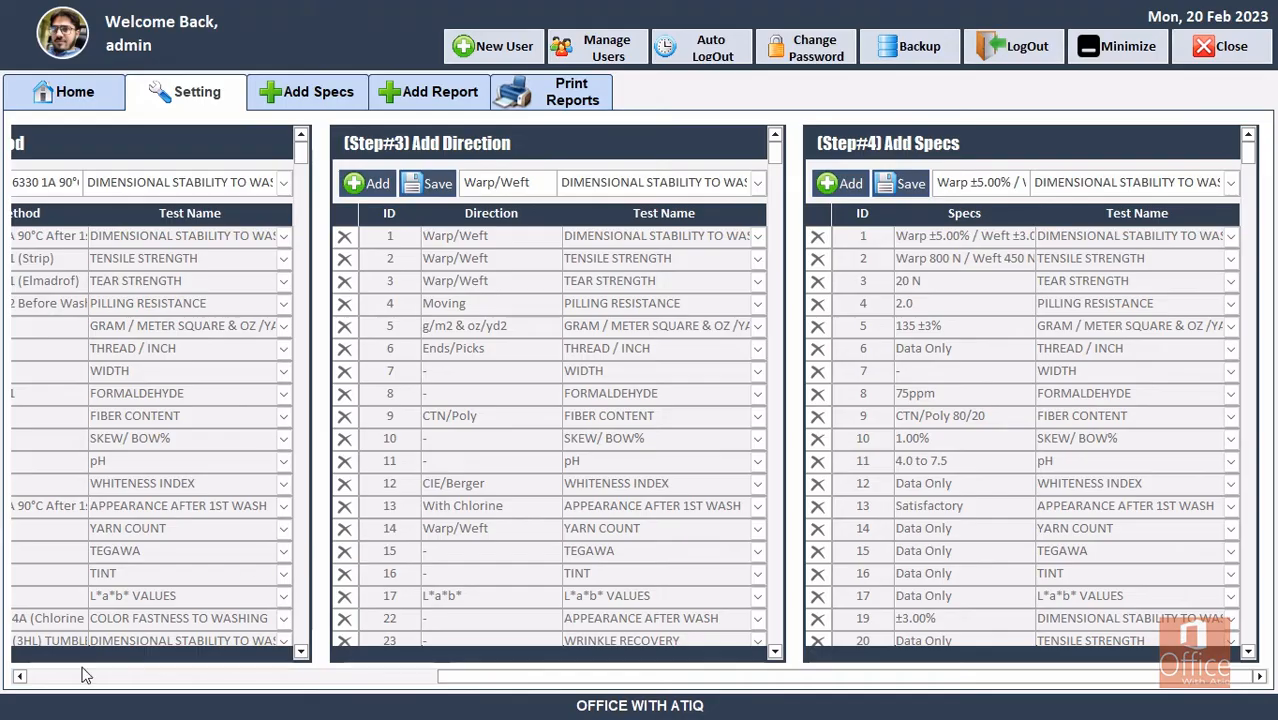
left_click(20, 679)
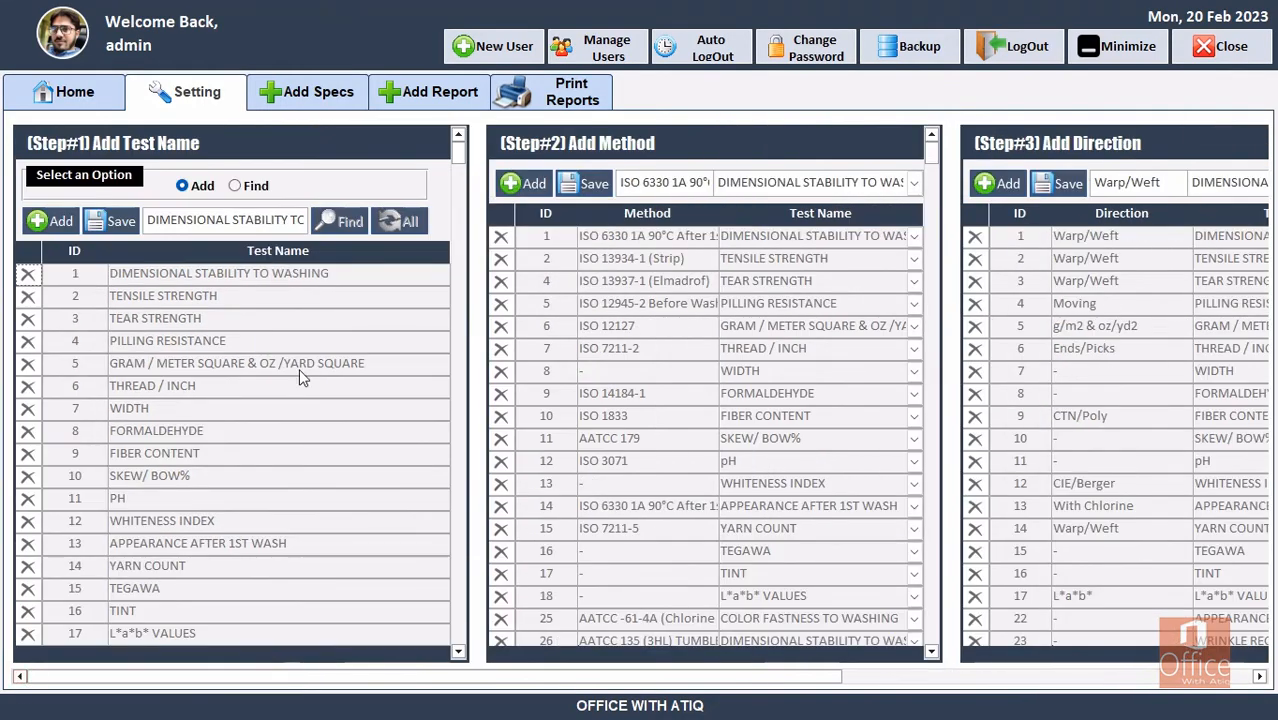
left_click(316, 93)
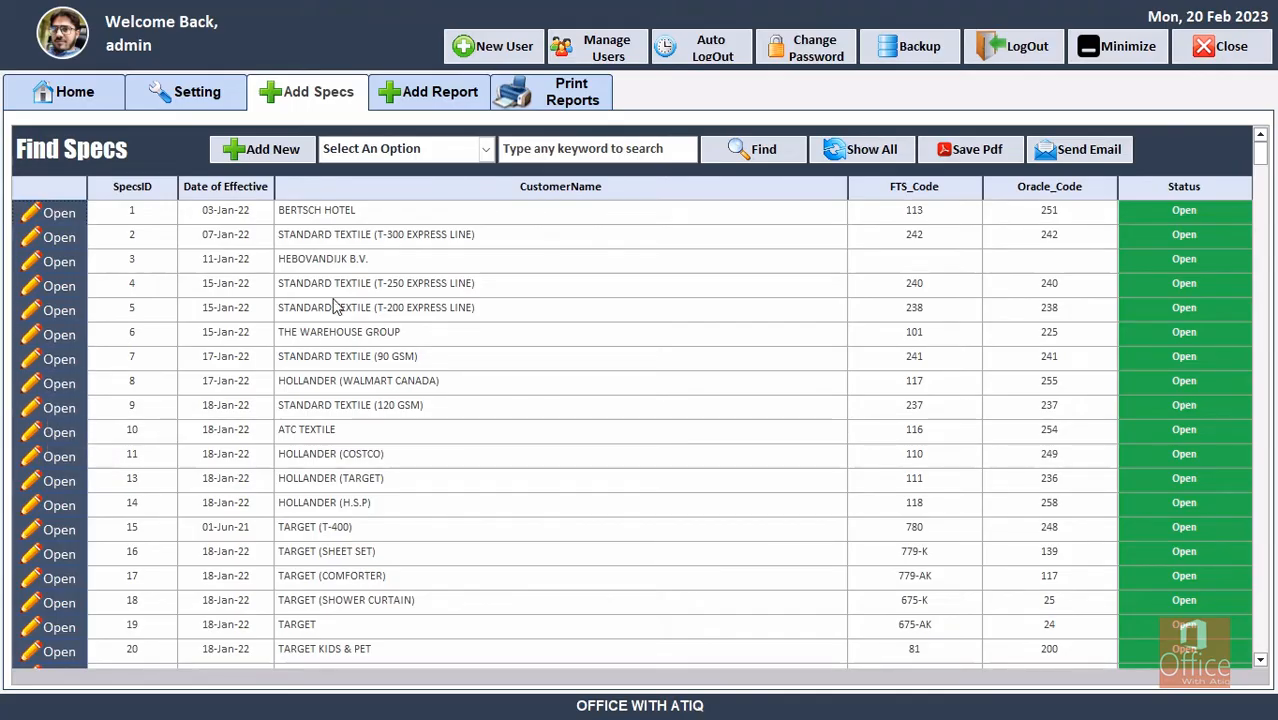
Switch to the Add Report tab to review the saved reports.
left_click(428, 93)
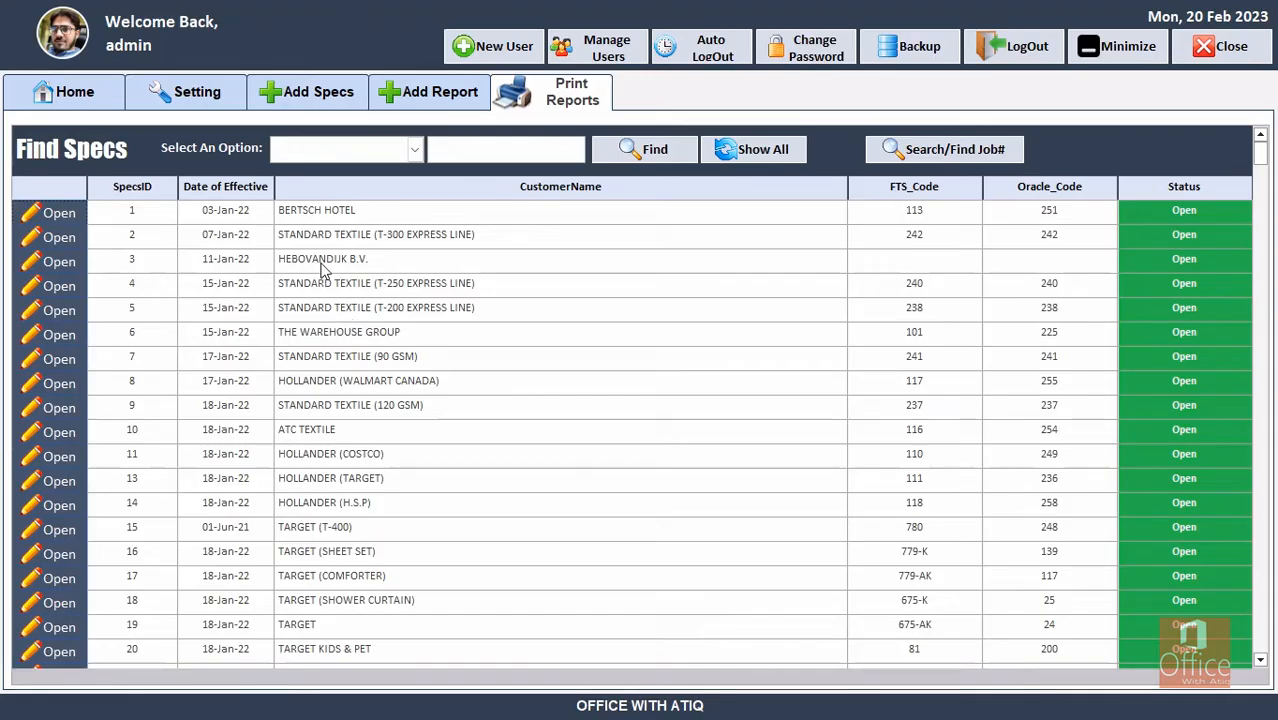
Return to the Setting tab listing test names, test methods and directions like Warp/Weft.
left_click(166, 97)
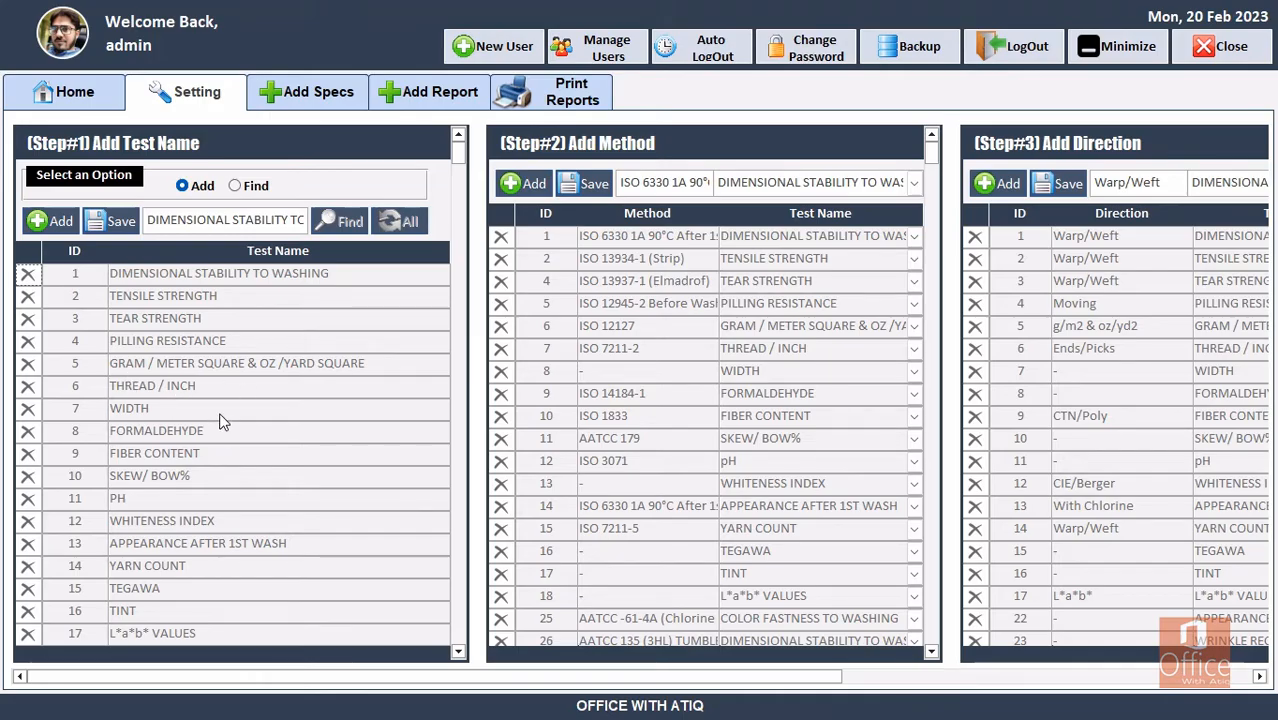
scroll(221, 421, "down", 4)
scroll(221, 421, "down", 2)
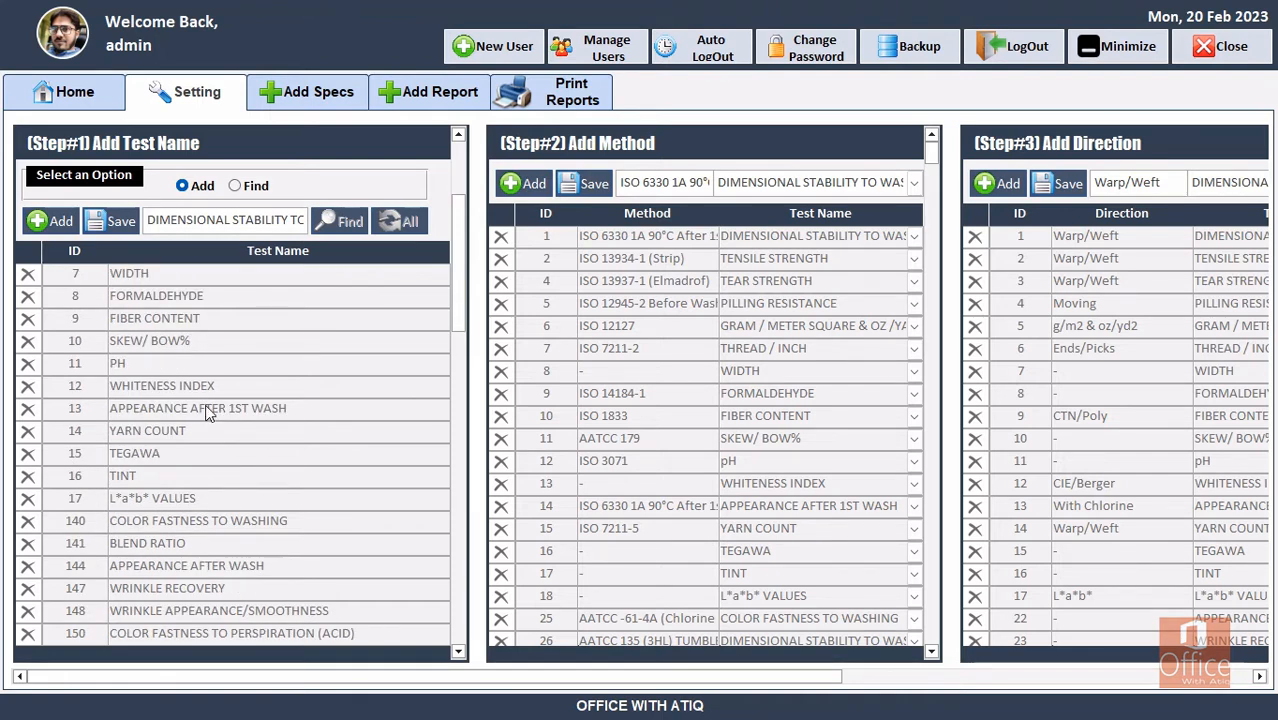
scroll(207, 413, "down", 4)
scroll(206, 410, "down", 14)
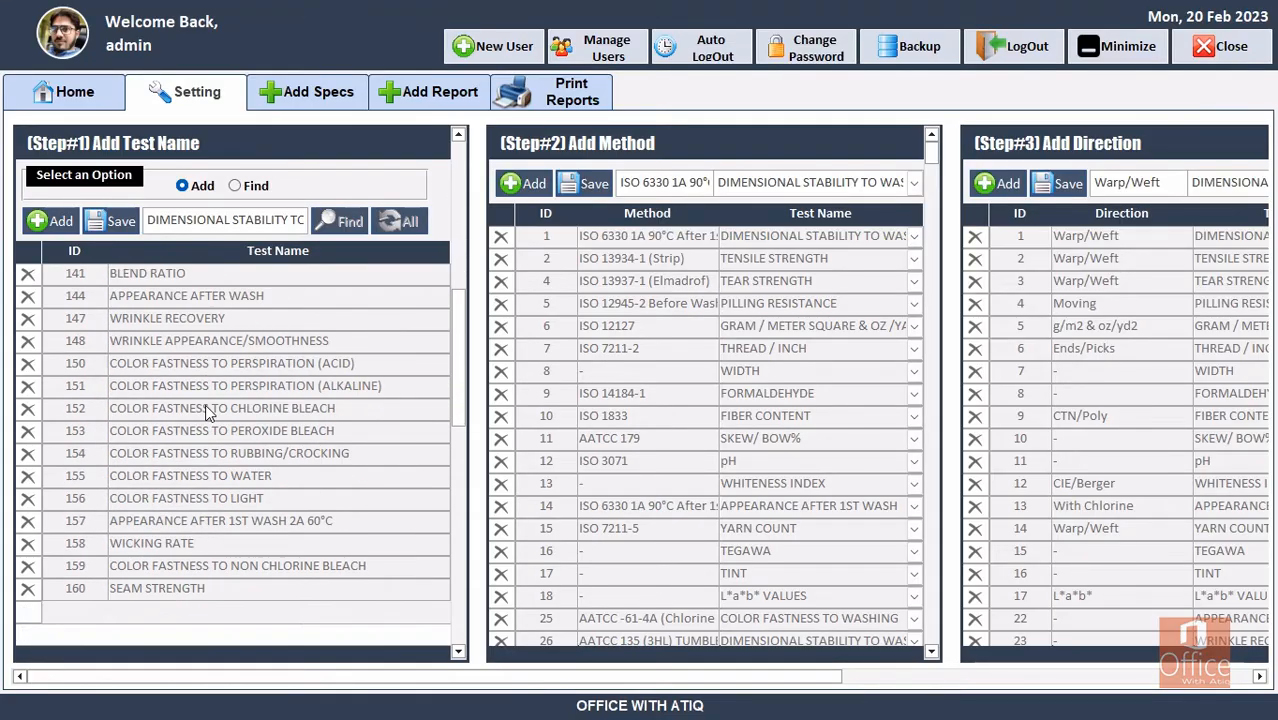
scroll(206, 410, "down", 4)
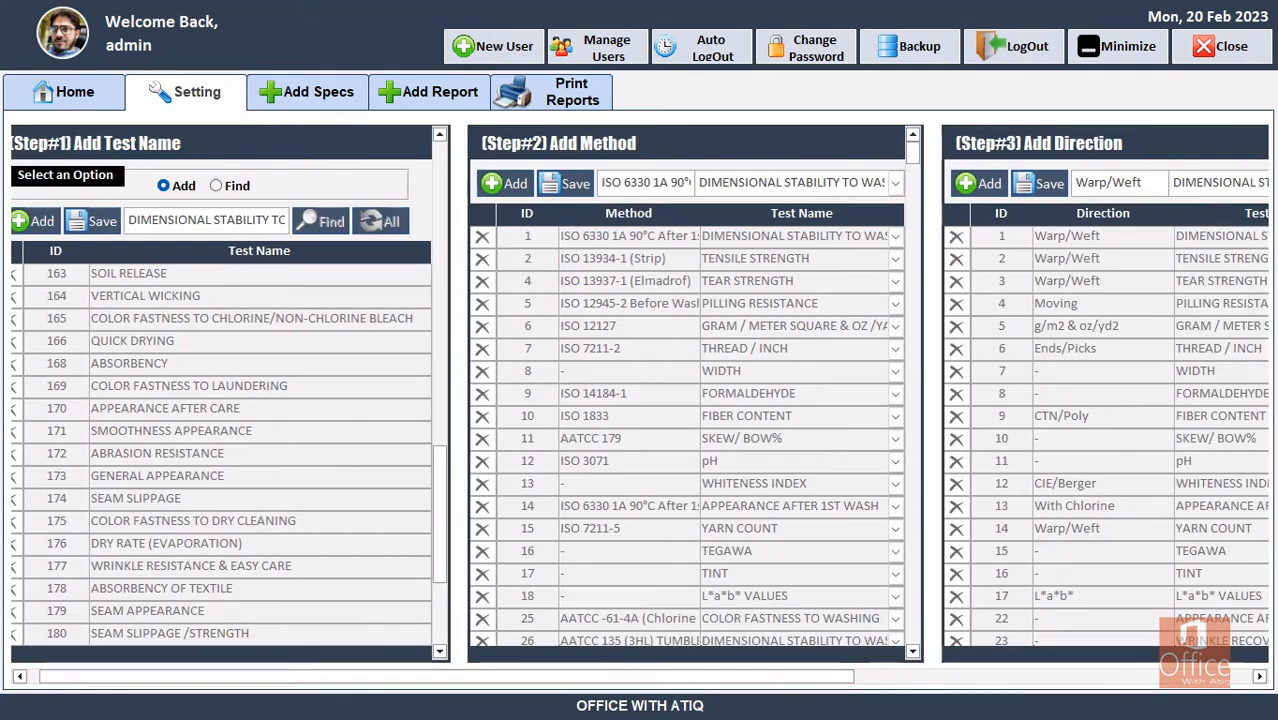
left_click(1260, 676)
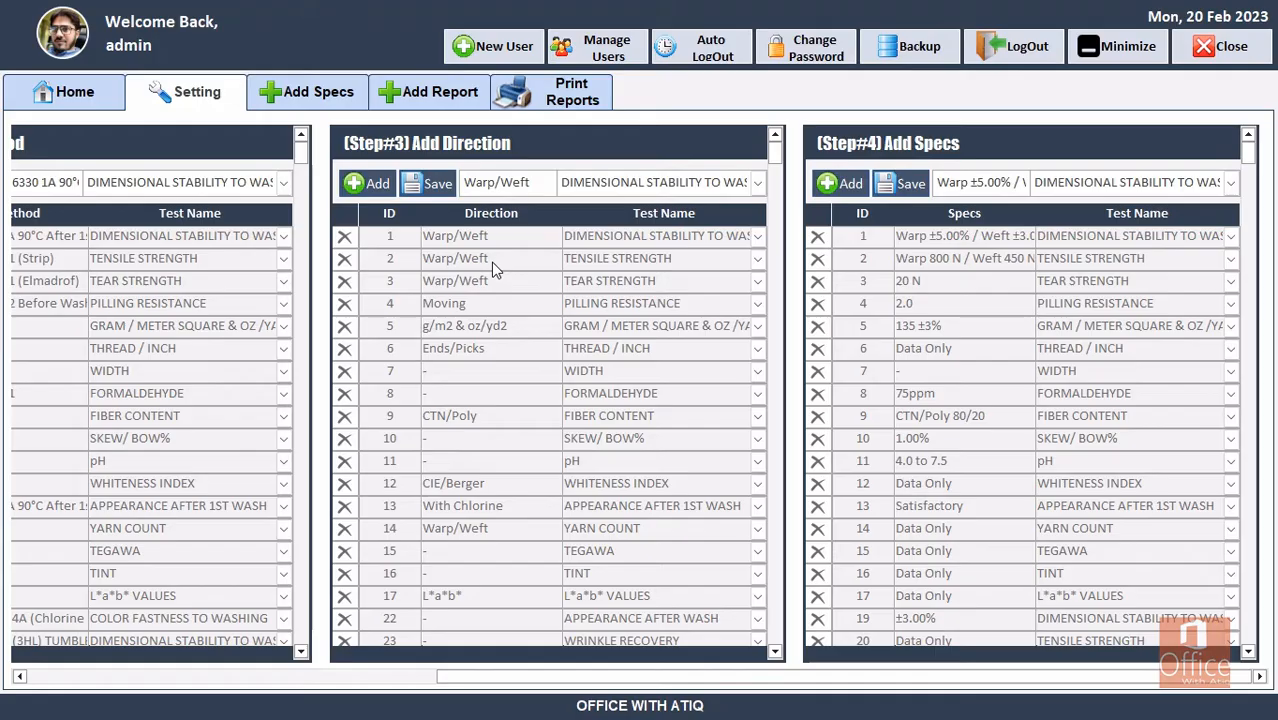
Add a Step#3 direction Warp/Weft for TENSILE STRENGTH and save it, which triggers a duplicate warning.
left_click(375, 186)
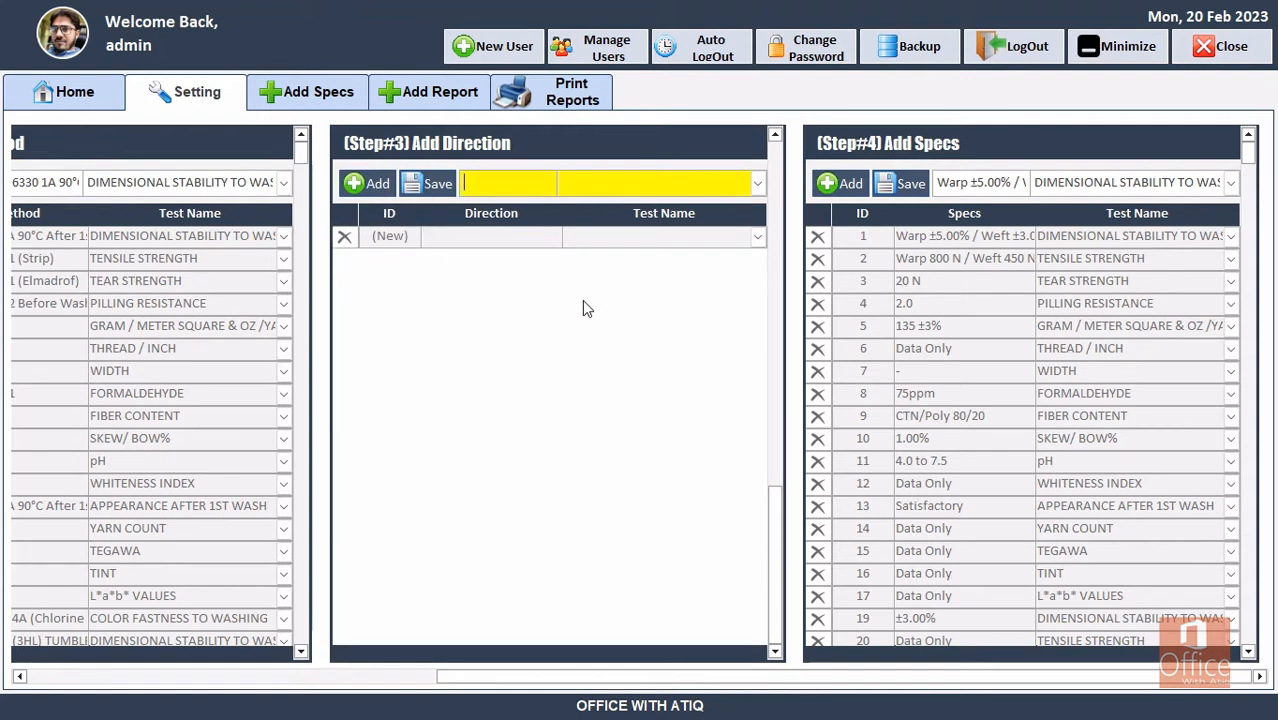
type("w")
key("BackSpace")
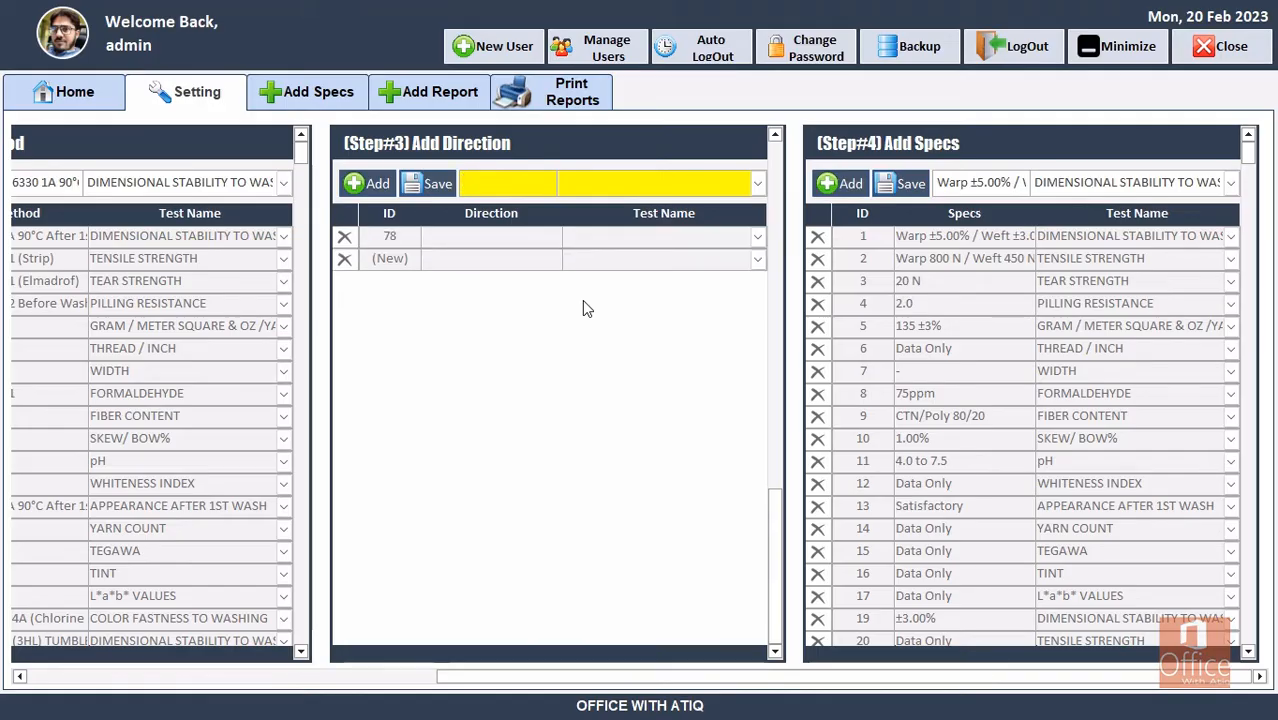
type("Warp/Weft")
key("Return")
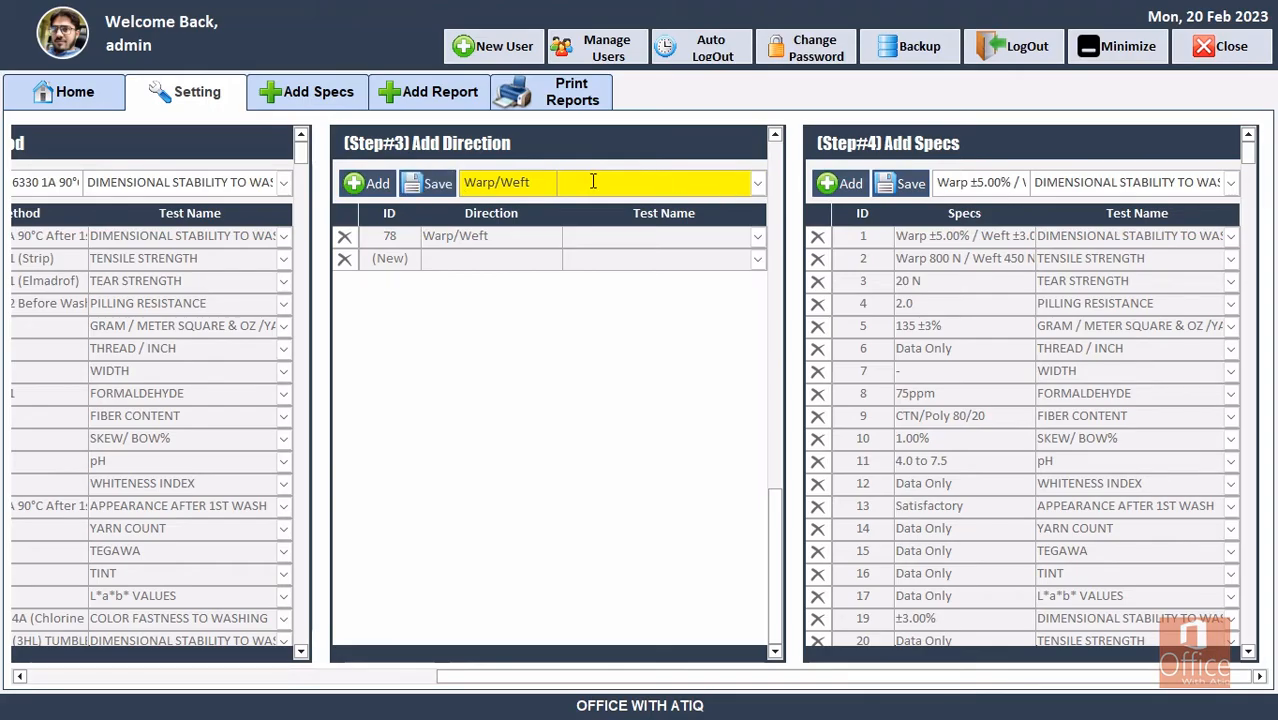
type("tensILE STRENGTH")
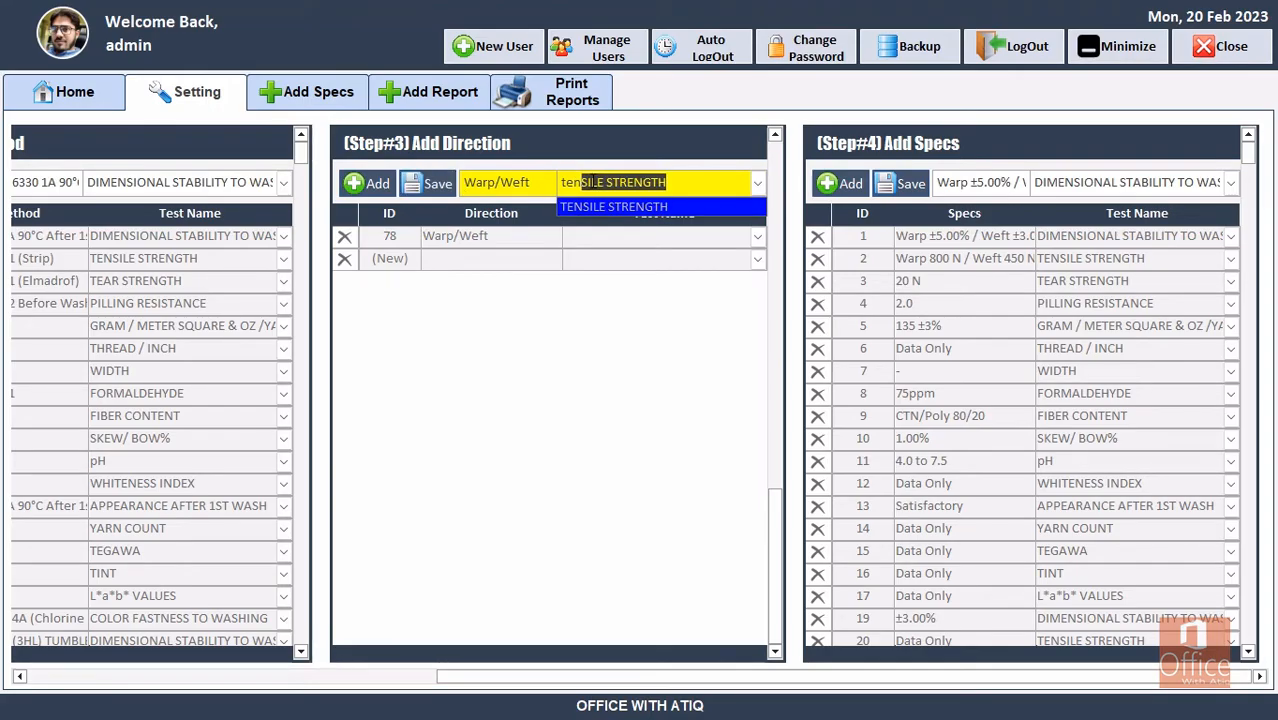
key("Return")
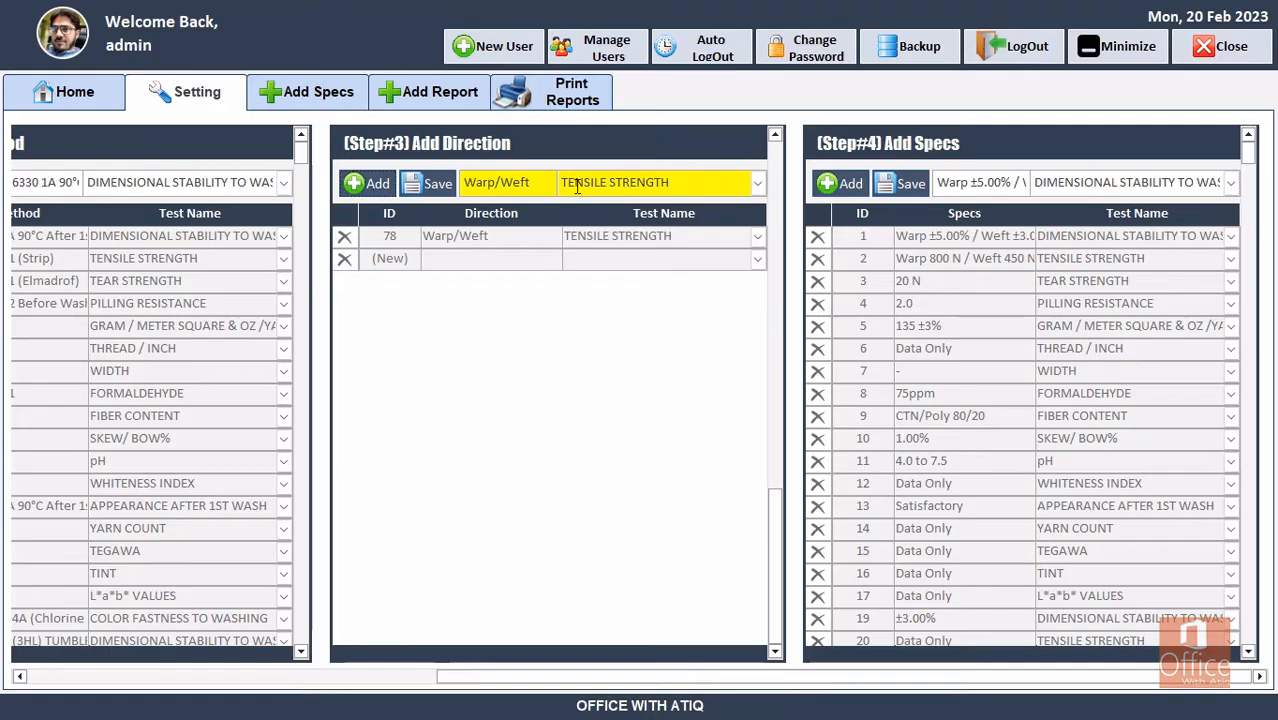
left_click(428, 184)
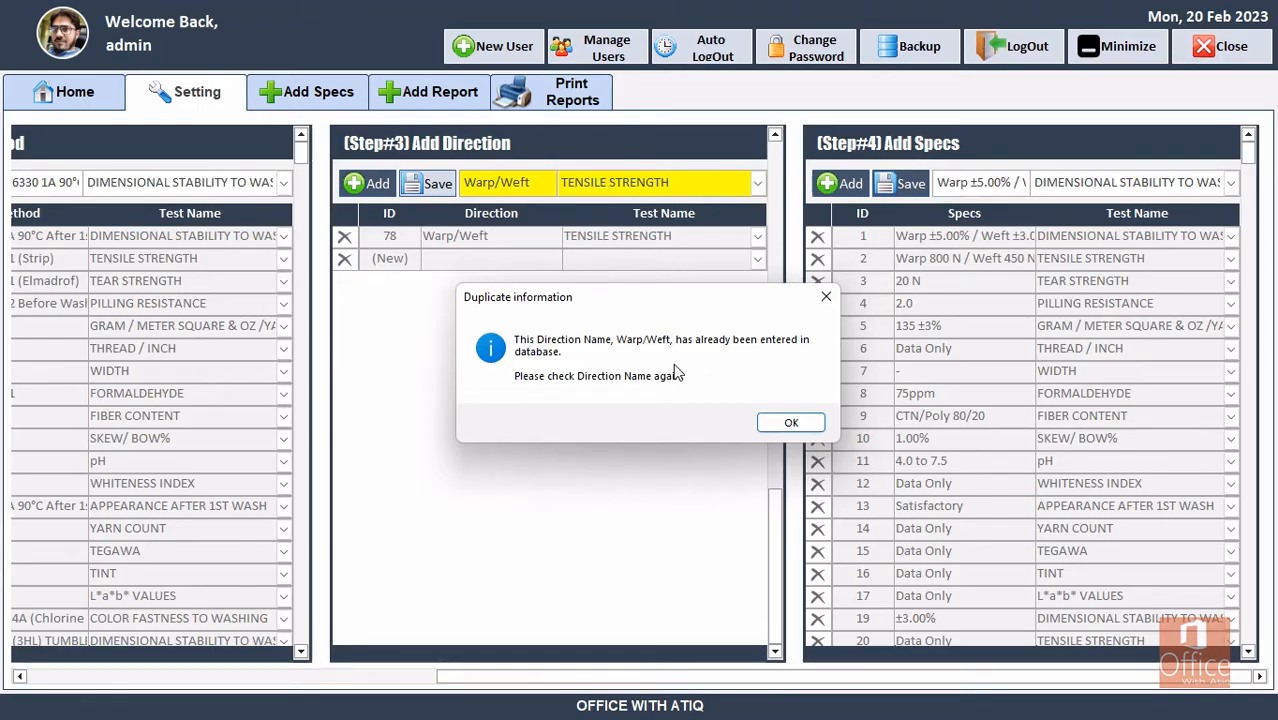
left_click(809, 424)
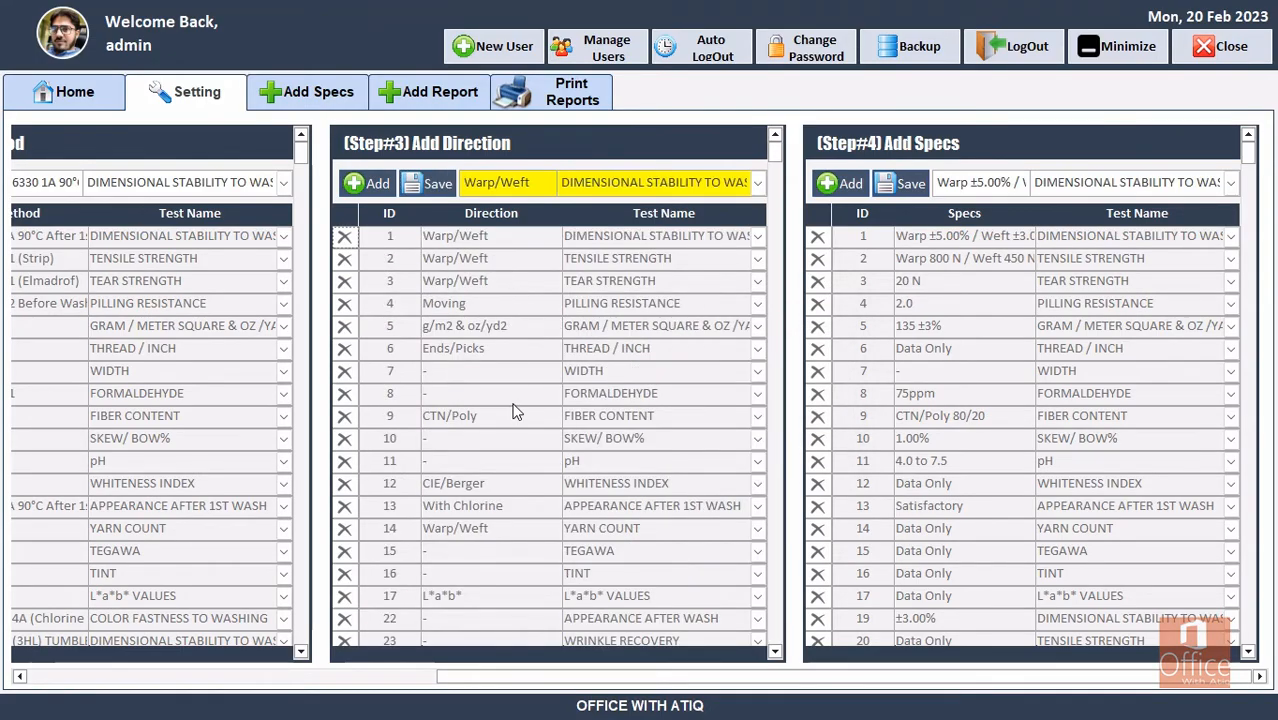
scroll(512, 412, "down", 5)
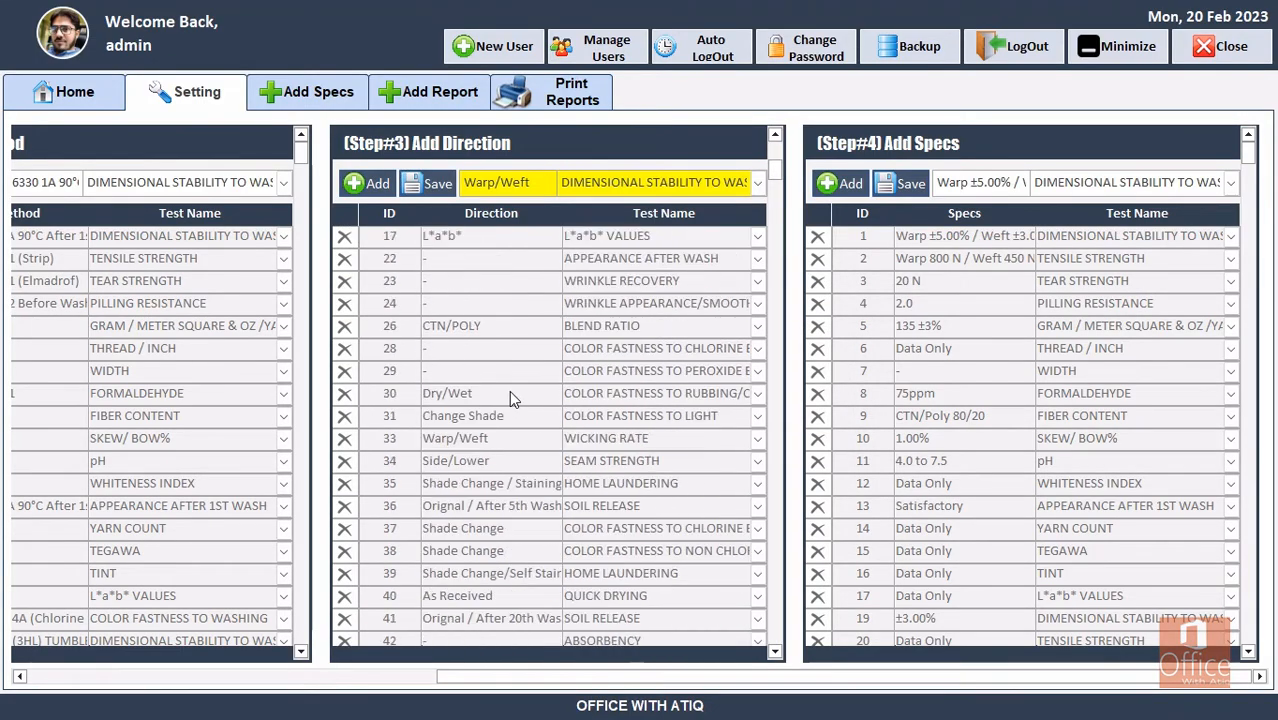
scroll(509, 397, "down", 2)
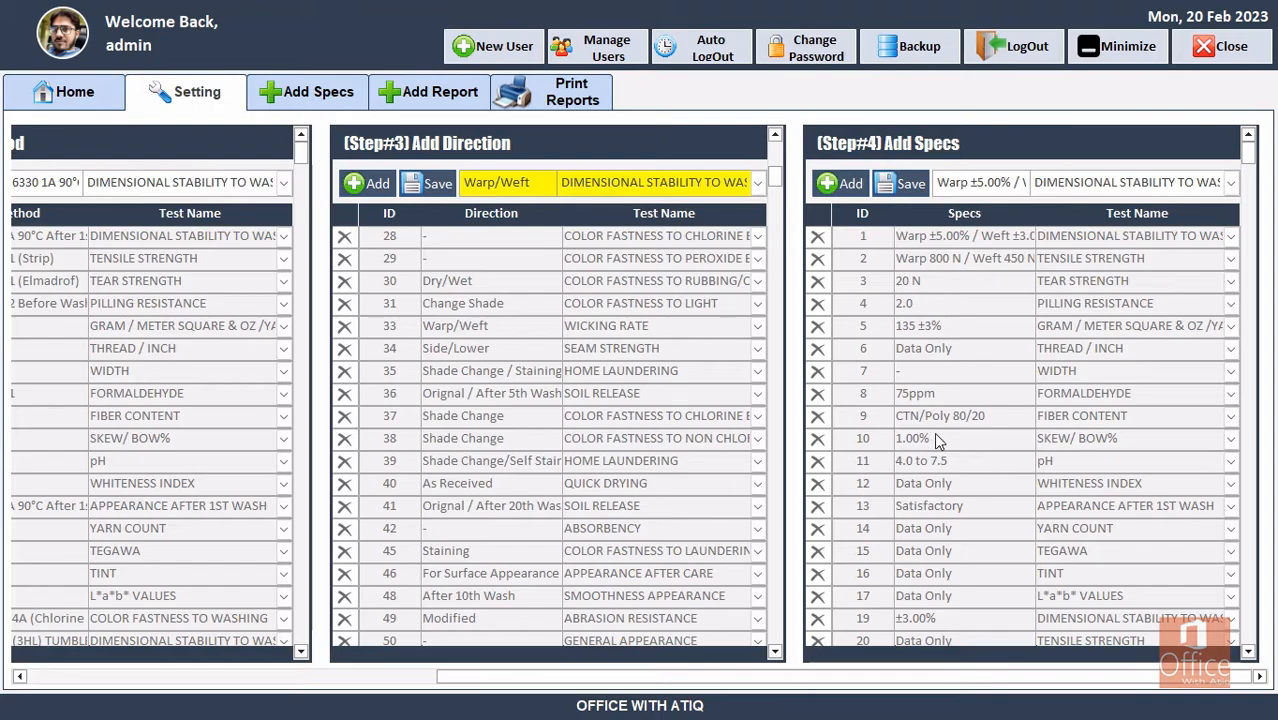
scroll(936, 438, "down", 5)
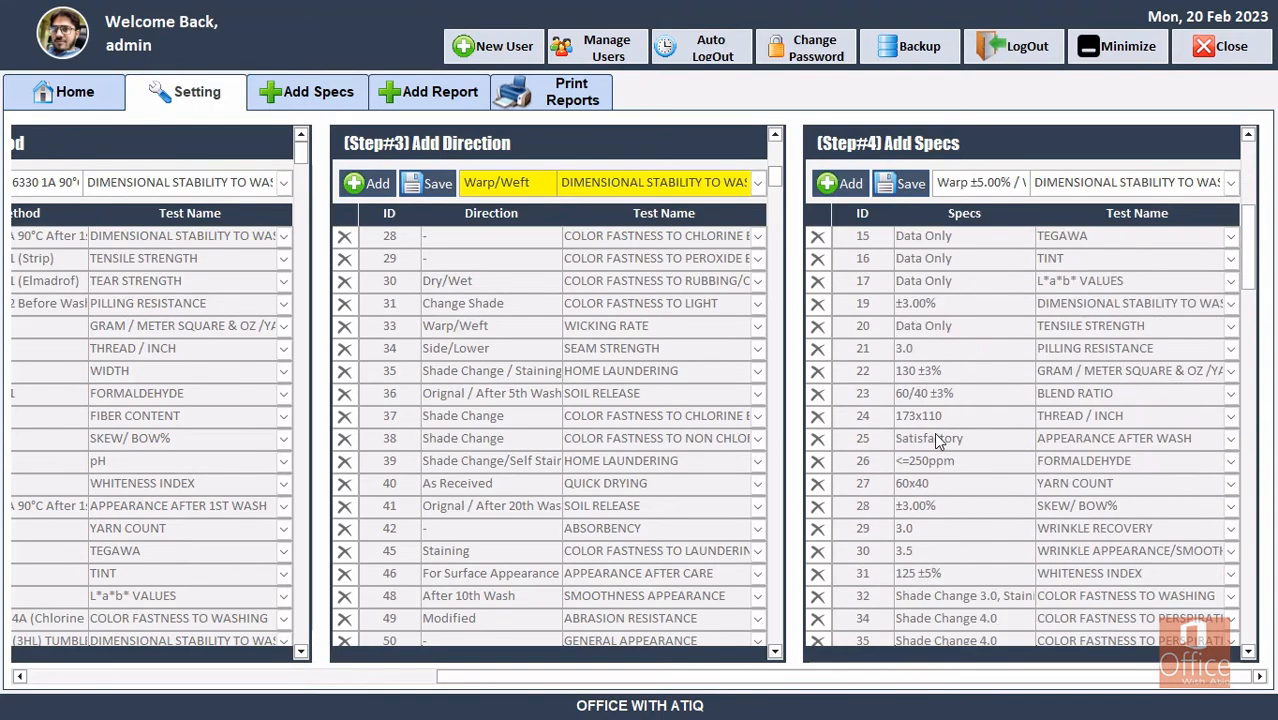
scroll(936, 441, "down", 2)
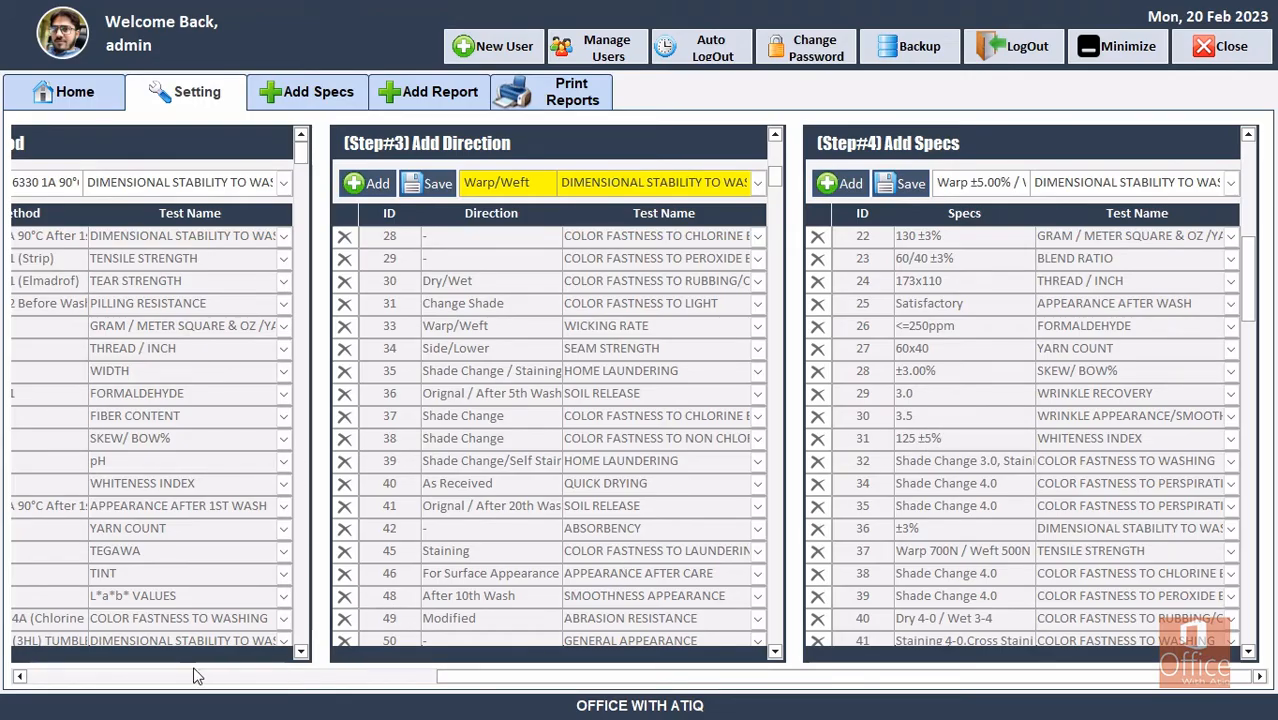
left_click(19, 677)
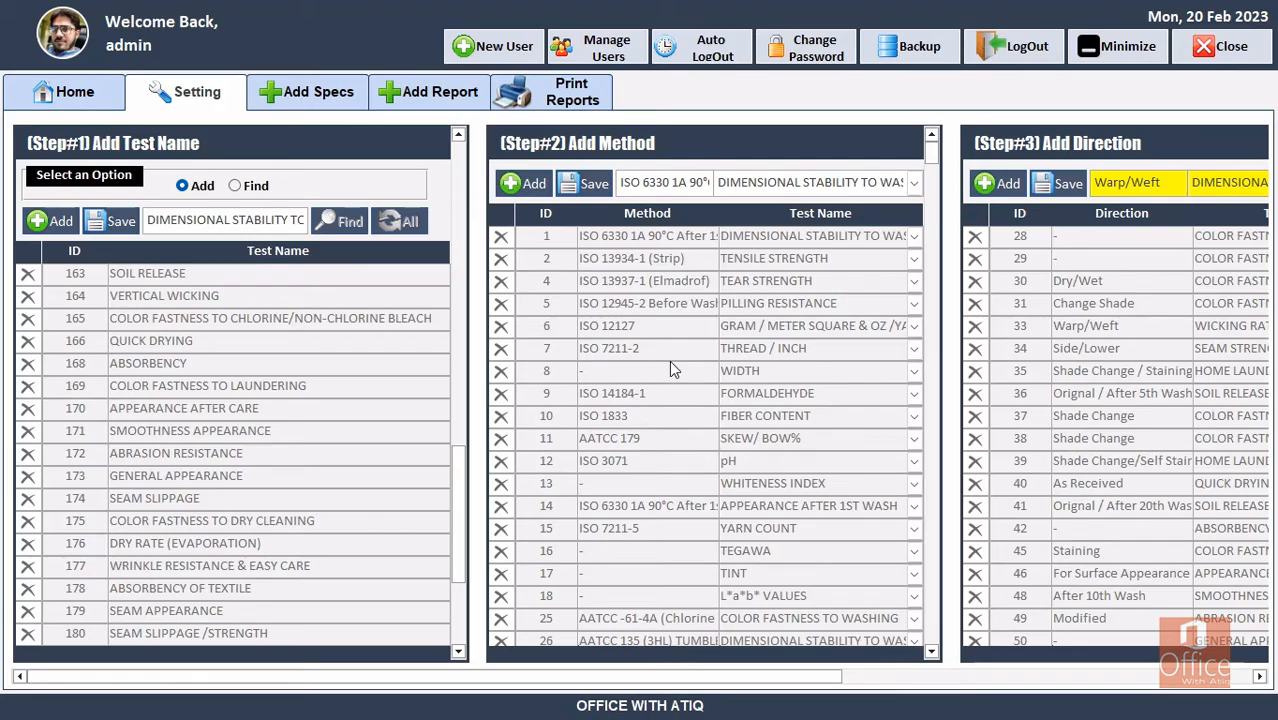
From the Add Specs list, start a new blank record in the Add/Update Specs Form.
left_click(285, 93)
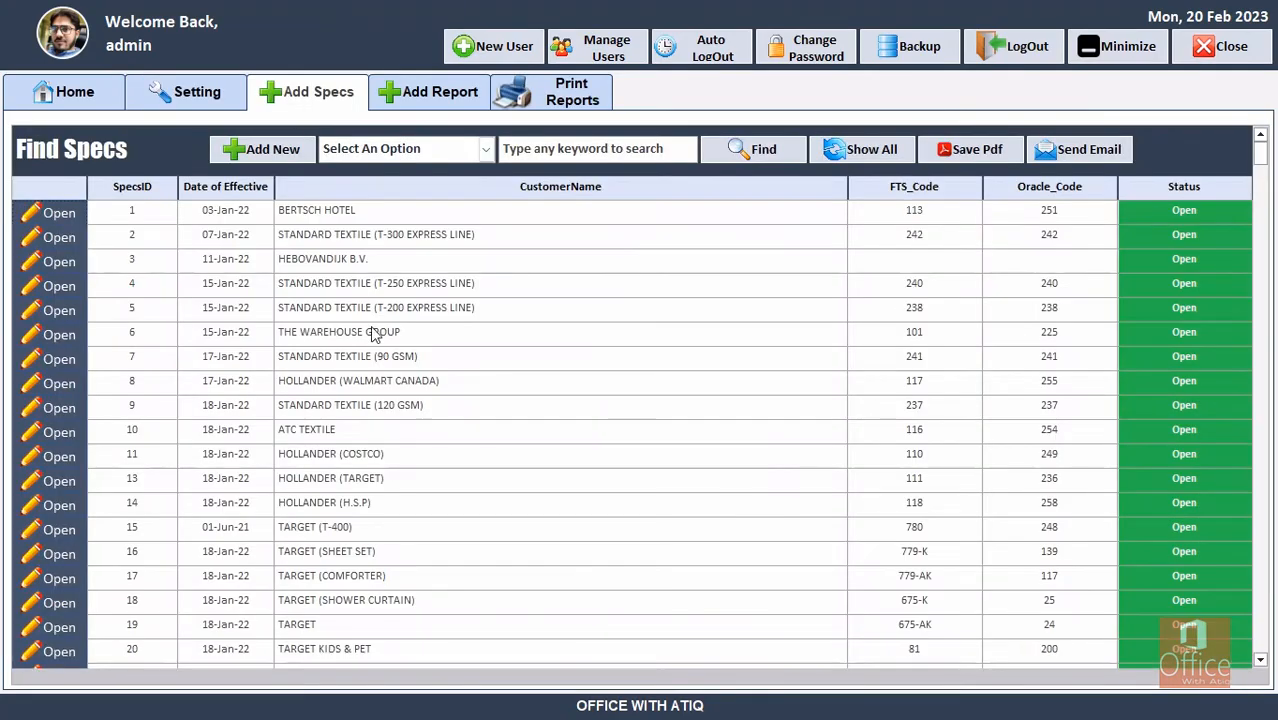
left_click(270, 149)
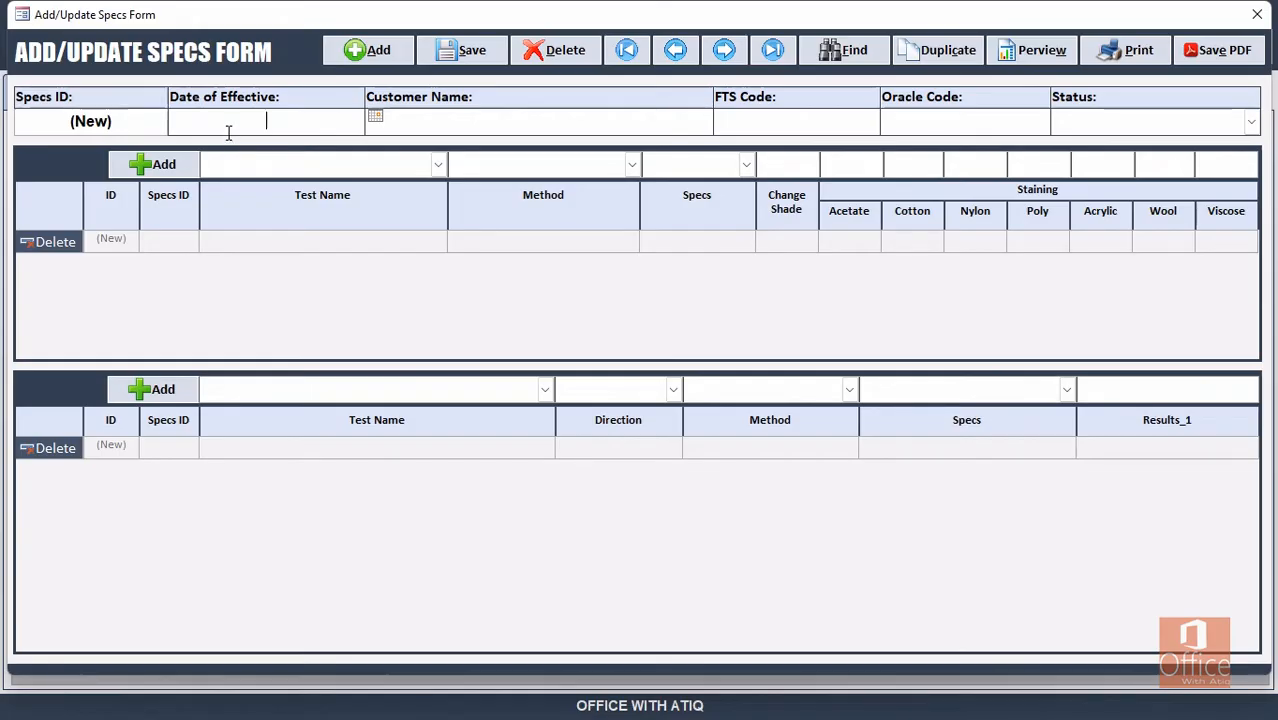
Set spec 49's effective date to 20-Feb-23 using the calendar picker.
left_click(376, 117)
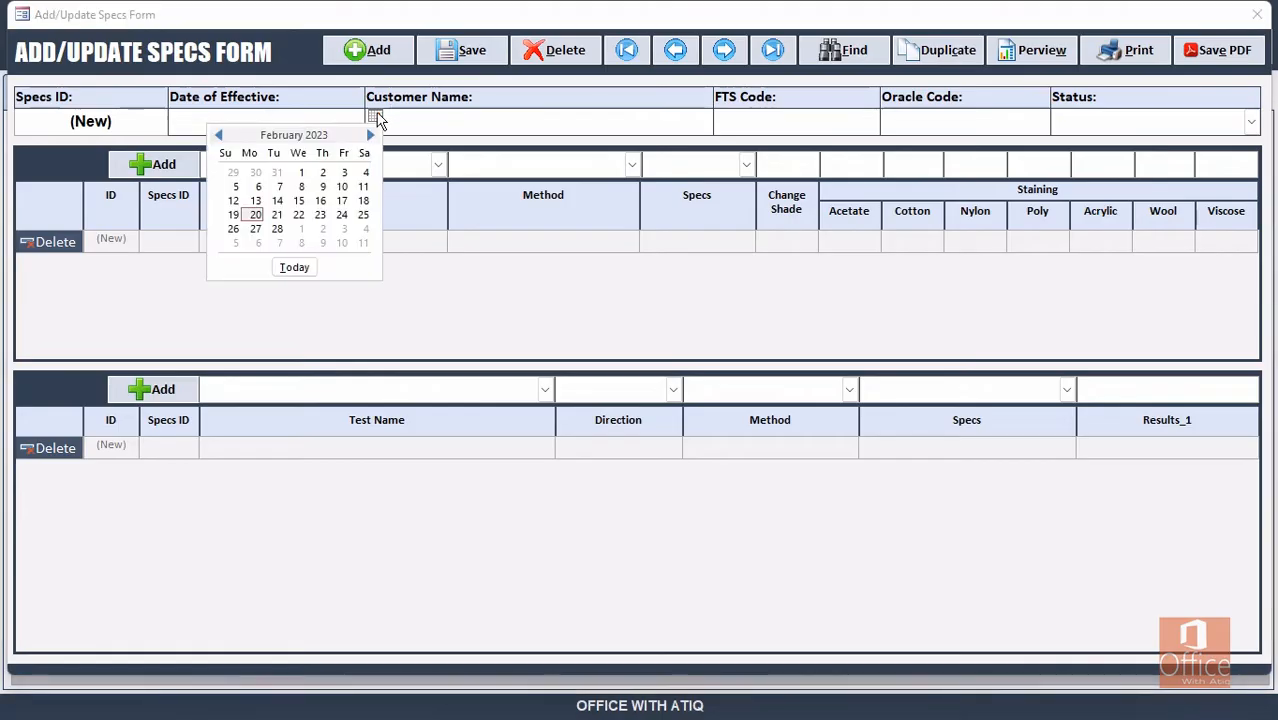
left_click(254, 216)
left_click(420, 117)
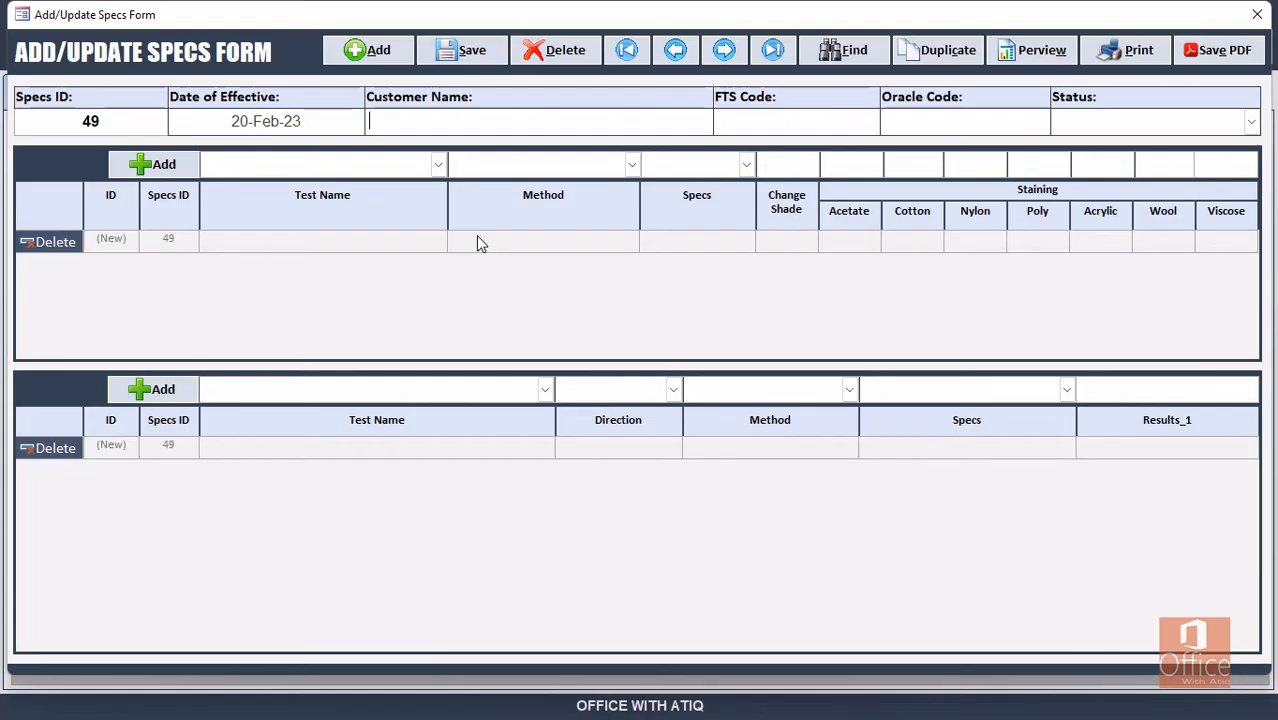
Enter OFFICE WITH ATIQ as the customer name.
type("ATIQ")
key("BackSpace")
key("BackSpace")
key("BackSpace")
key("BackSpace")
type("PF")
key("BackSpace")
key("BackSpace")
type("OFFI")
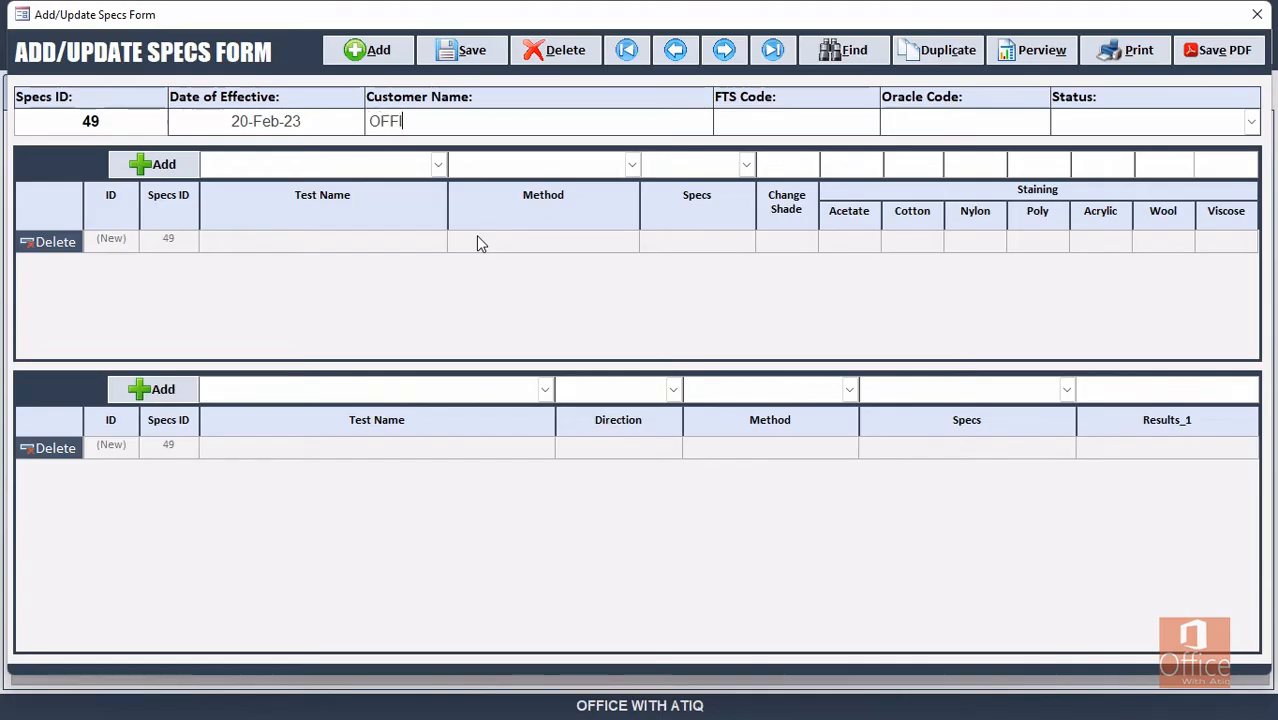
type("CE WITH ATIQ")
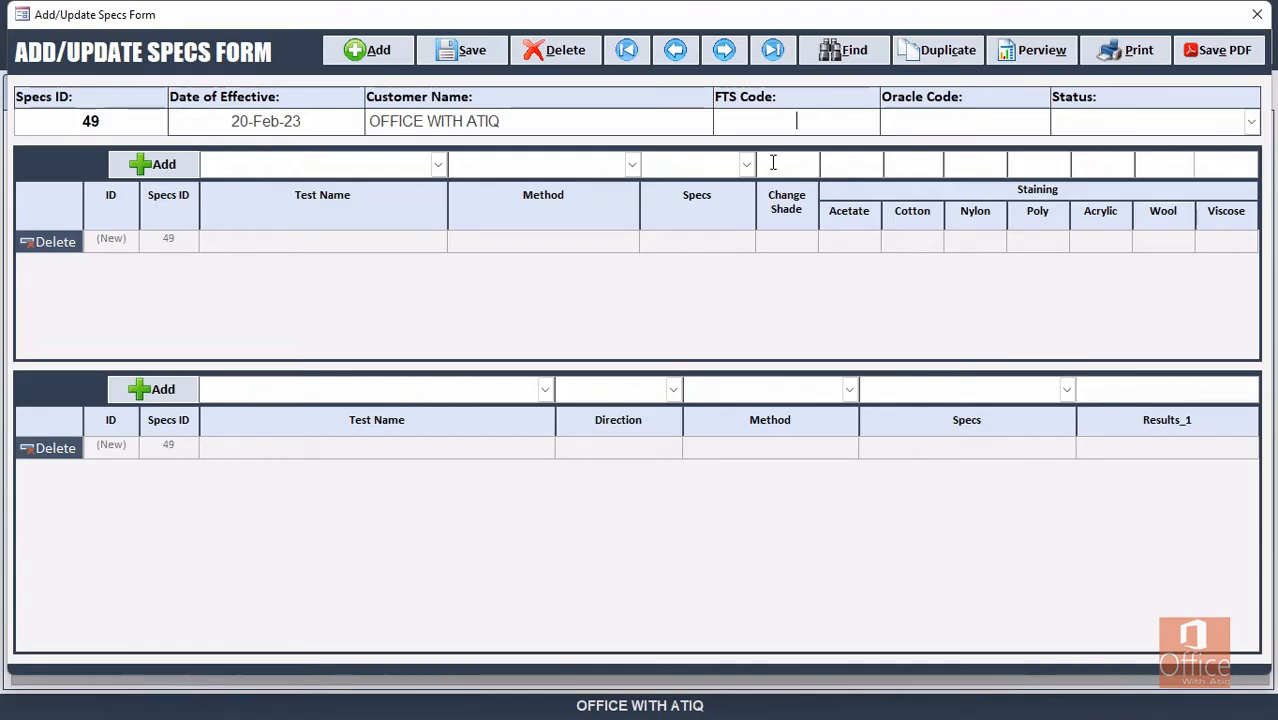
Fill in FTS Code P-45 and Oracle Code 105 for spec 49.
type("P-45")
key("Tab")
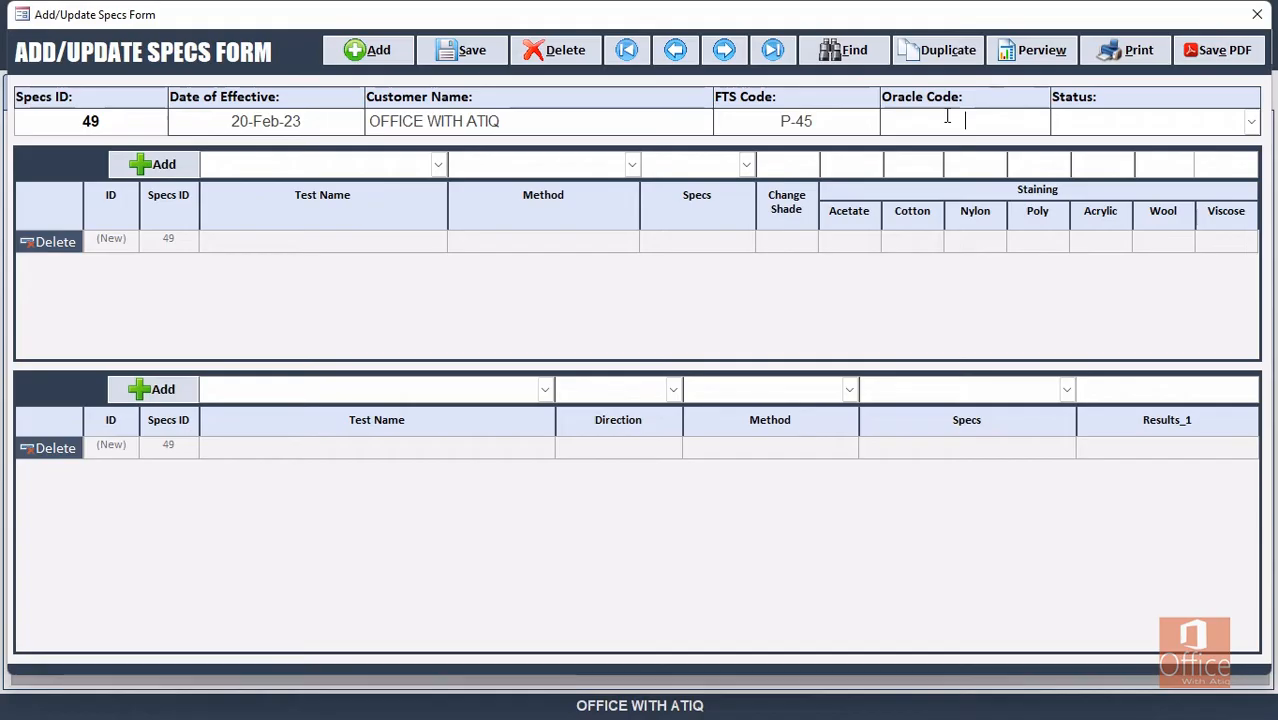
type("105")
key("Tab")
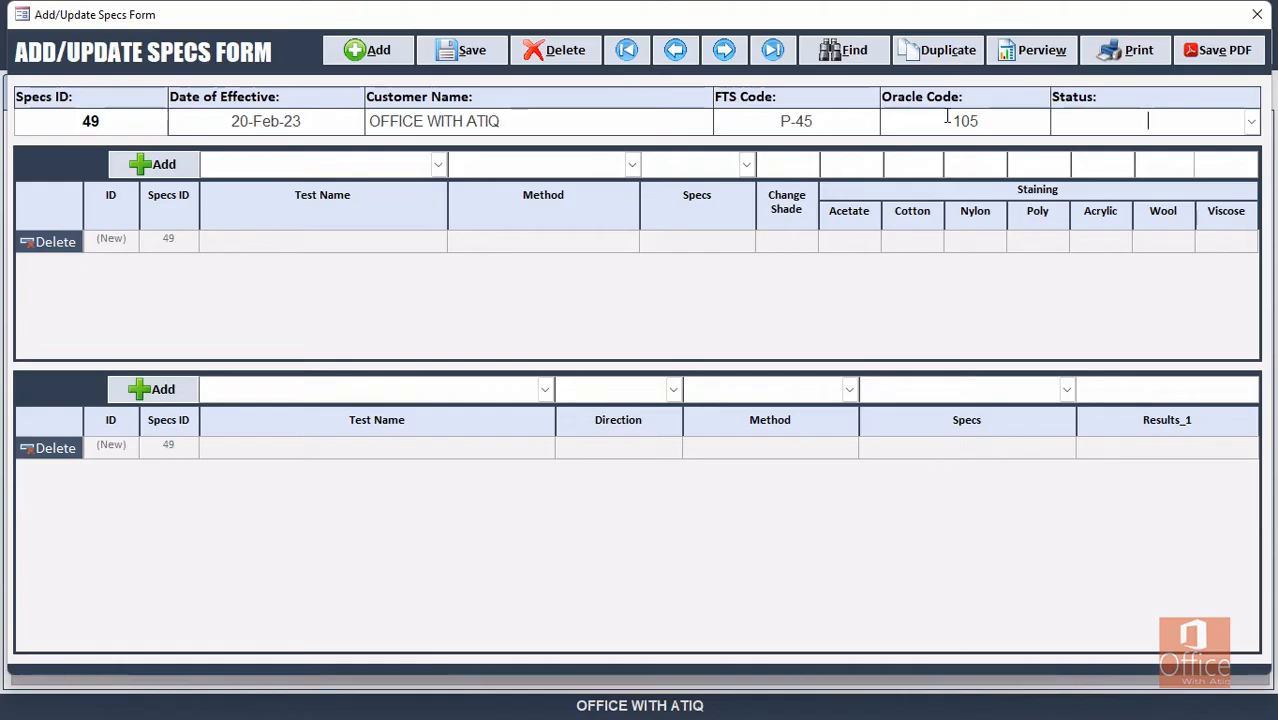
left_click(1250, 120)
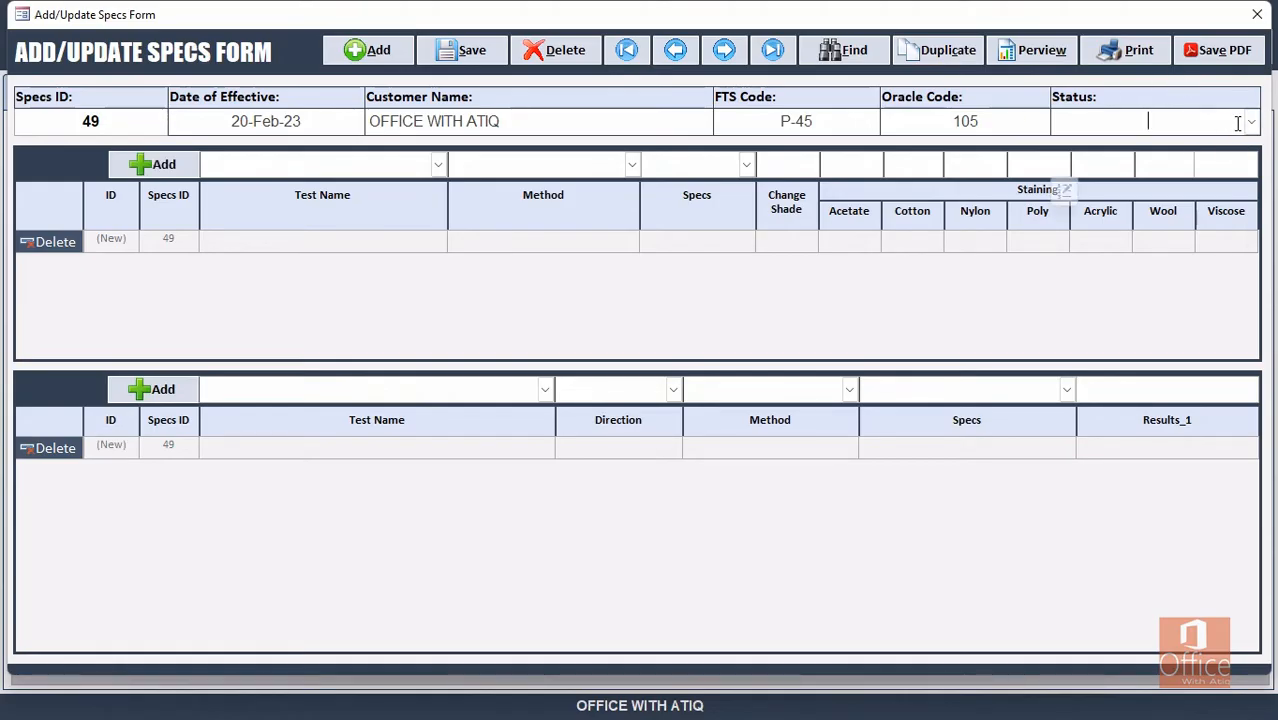
Try Closed as spec 49's status, then set it back to Open.
left_click(1190, 145)
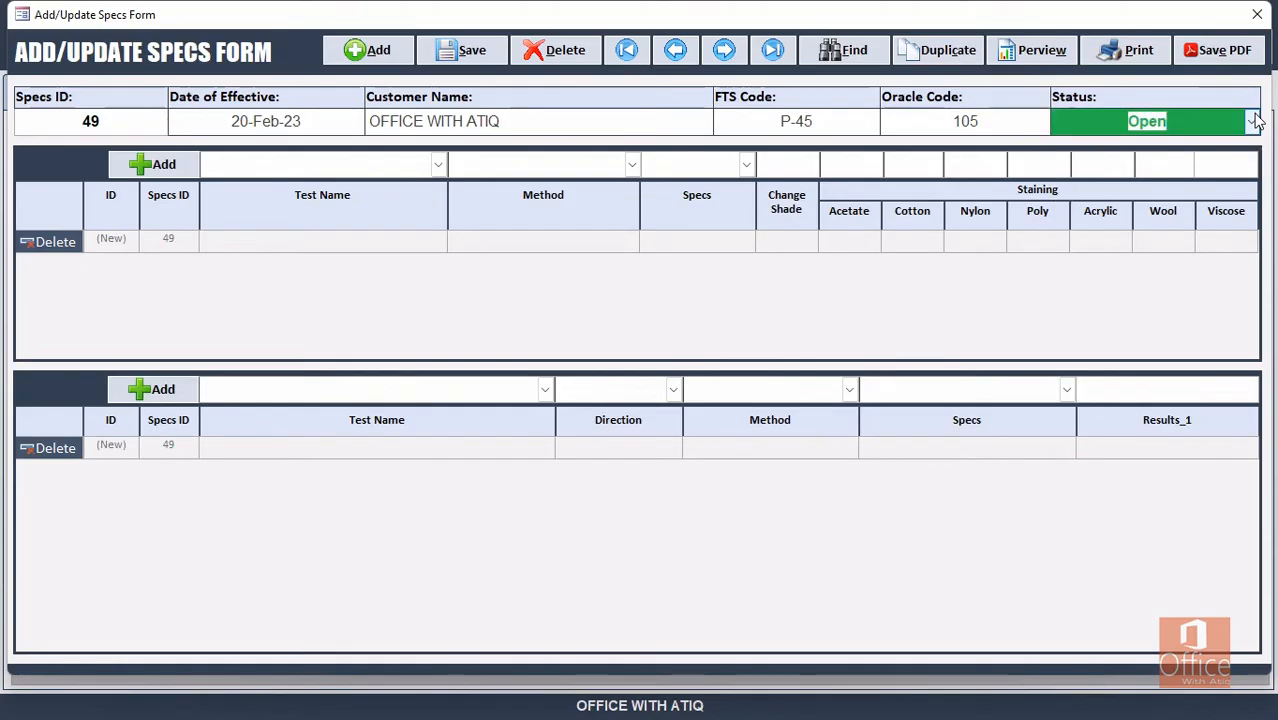
left_click(1250, 120)
left_click(1153, 165)
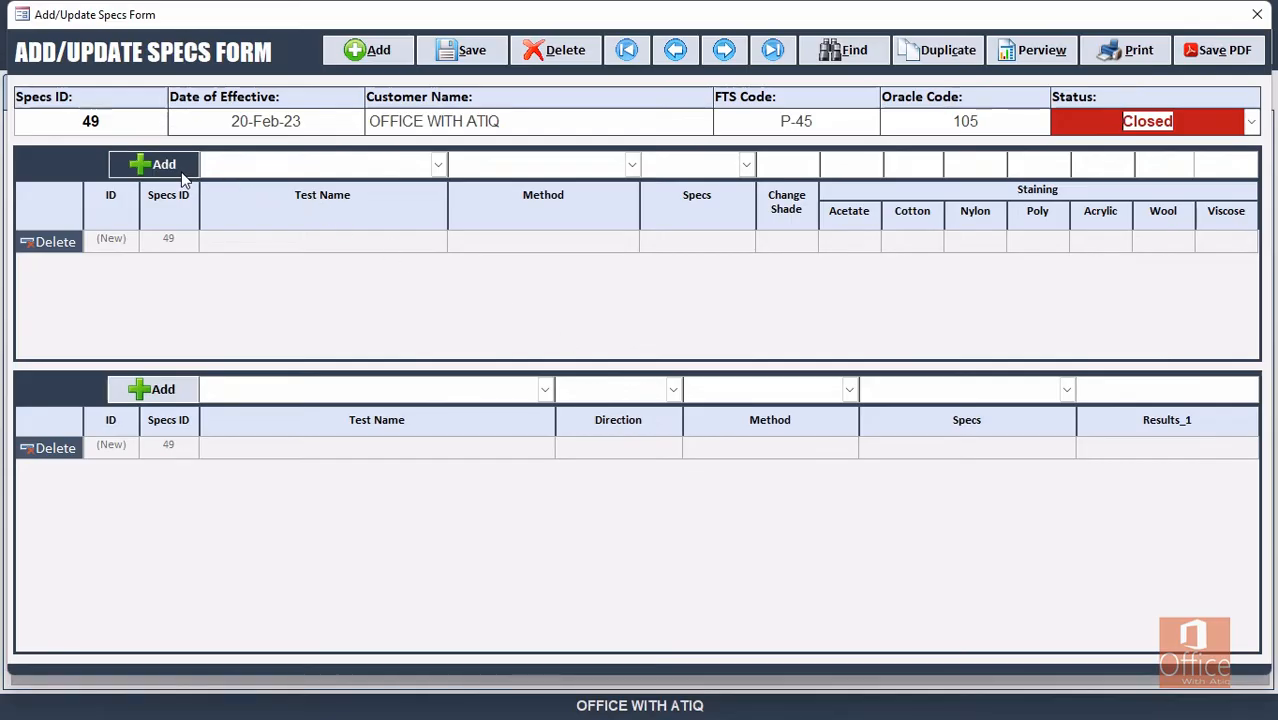
left_click(1251, 121)
left_click(1168, 146)
left_click(151, 169)
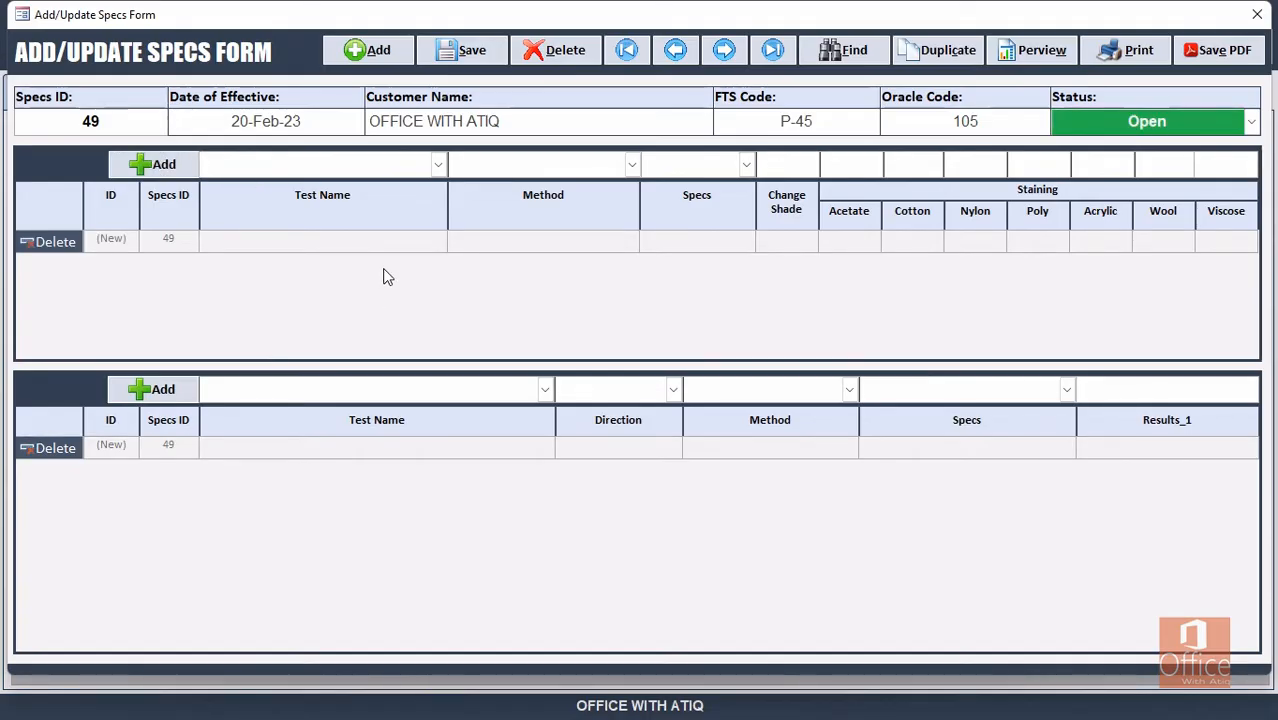
Add and save a COLOR FASTNESS TO WASHING test row, then close the form and return to Setting.
type("COLOR")
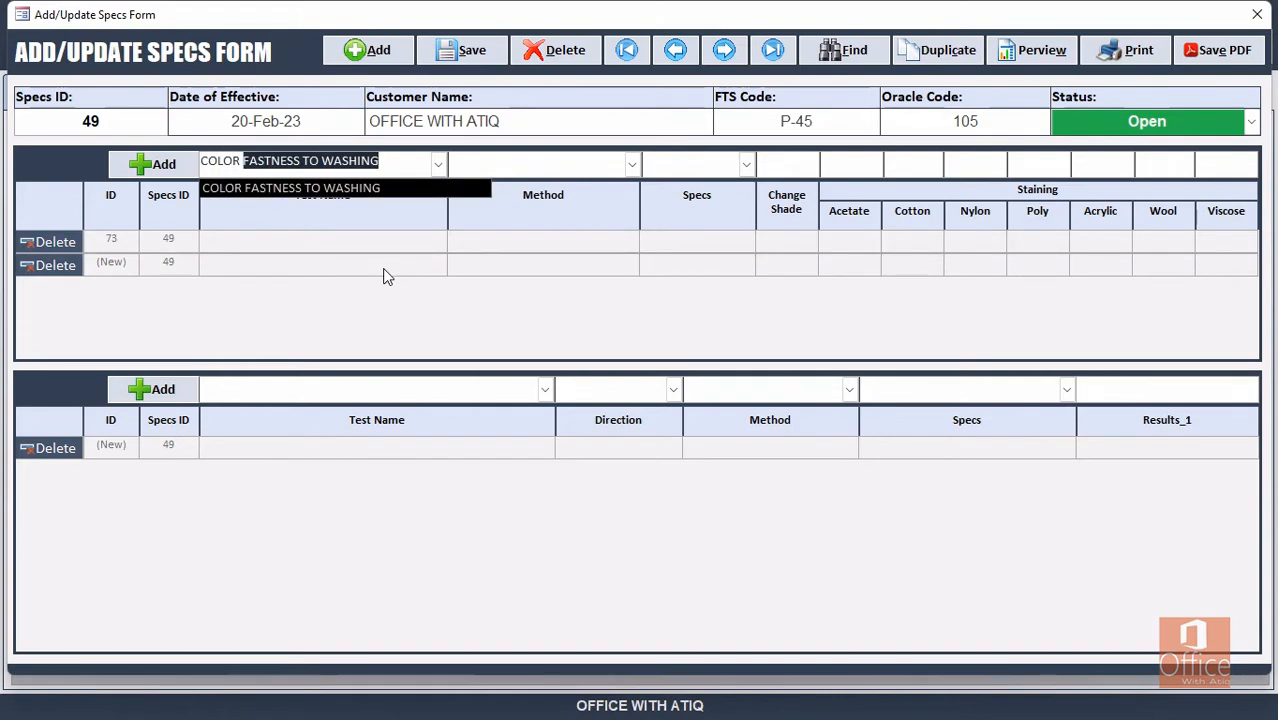
key("BackSpace")
left_click(461, 50)
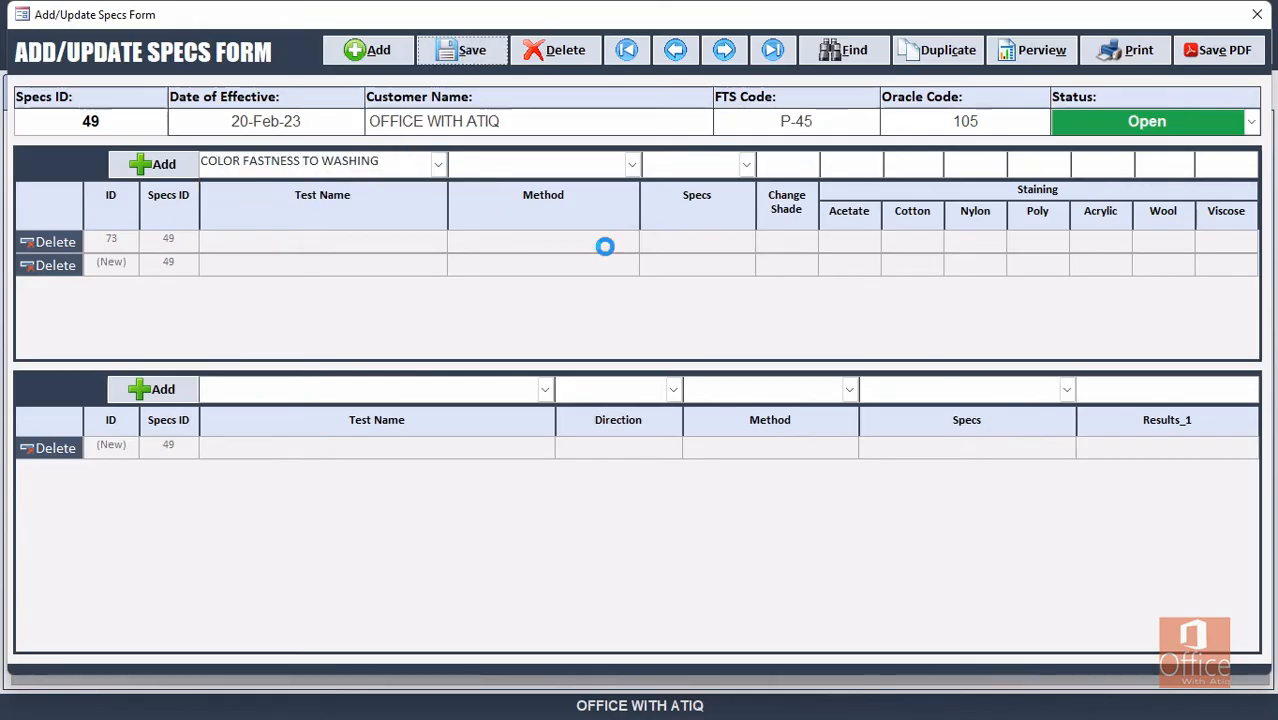
left_click(759, 415)
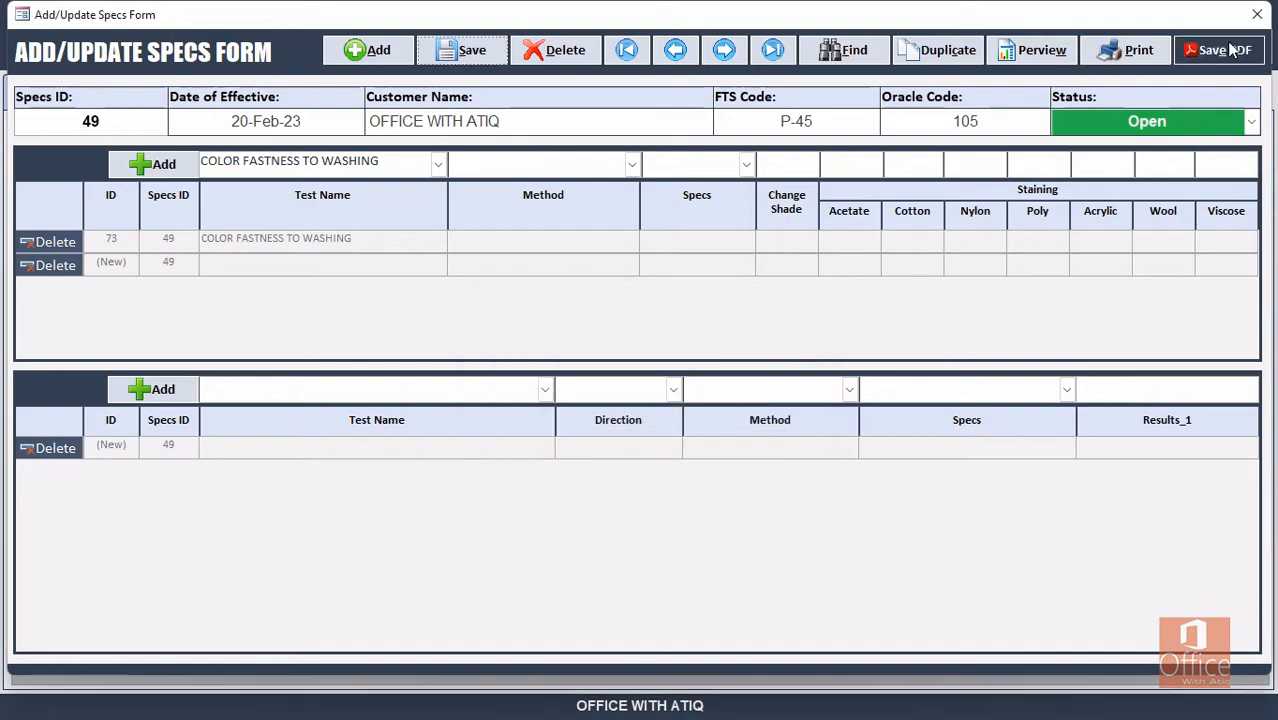
left_click(1258, 14)
left_click(186, 100)
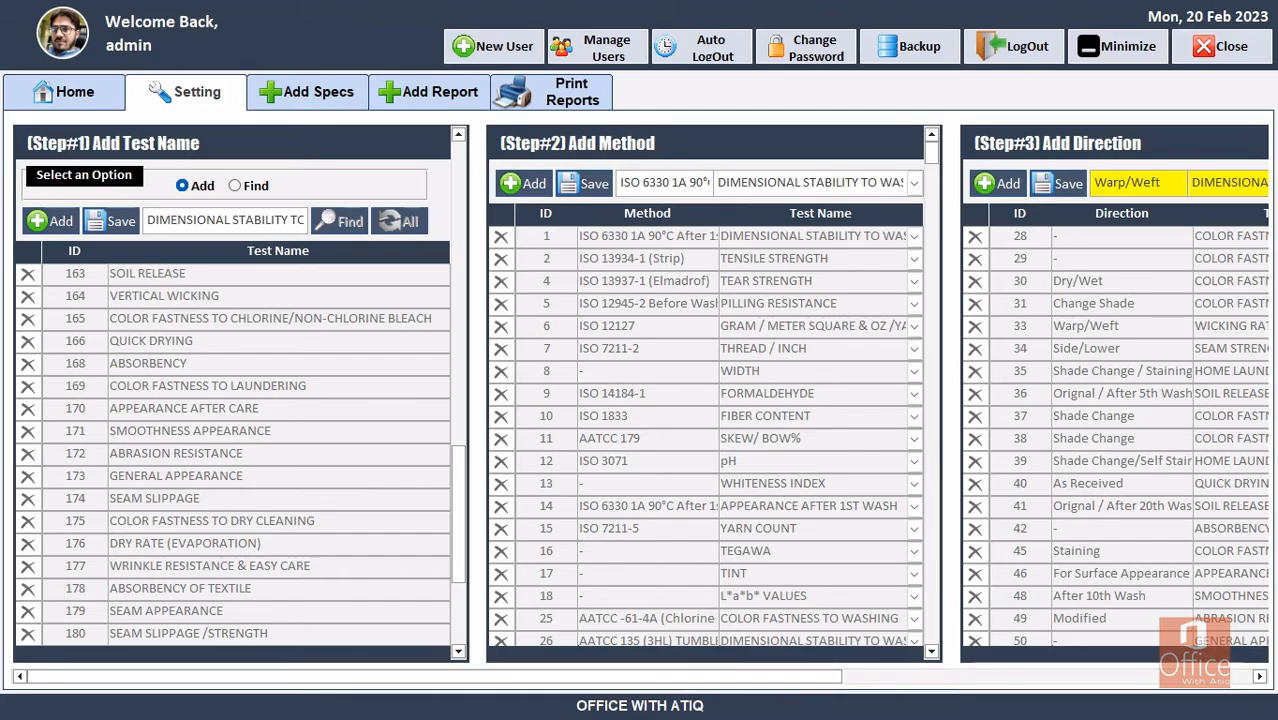
Return to the list of all specs and scroll to spec 49 at the bottom.
left_click(1260, 677)
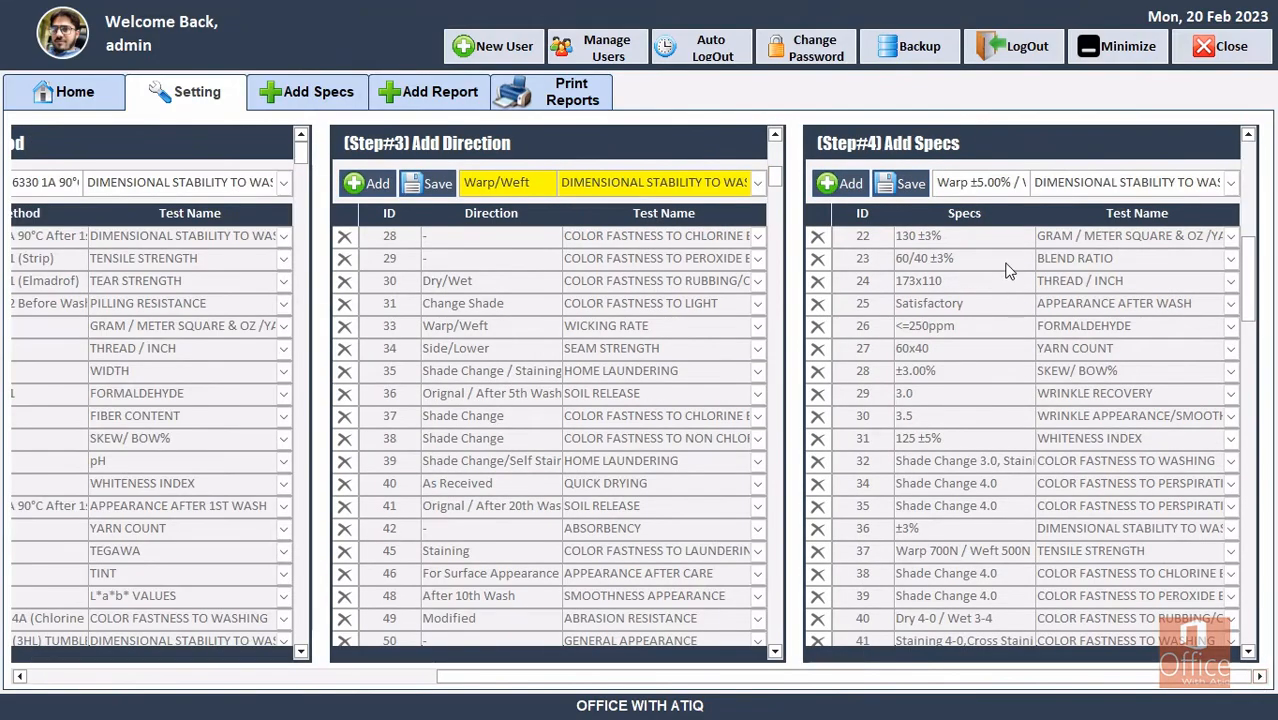
left_click(18, 677)
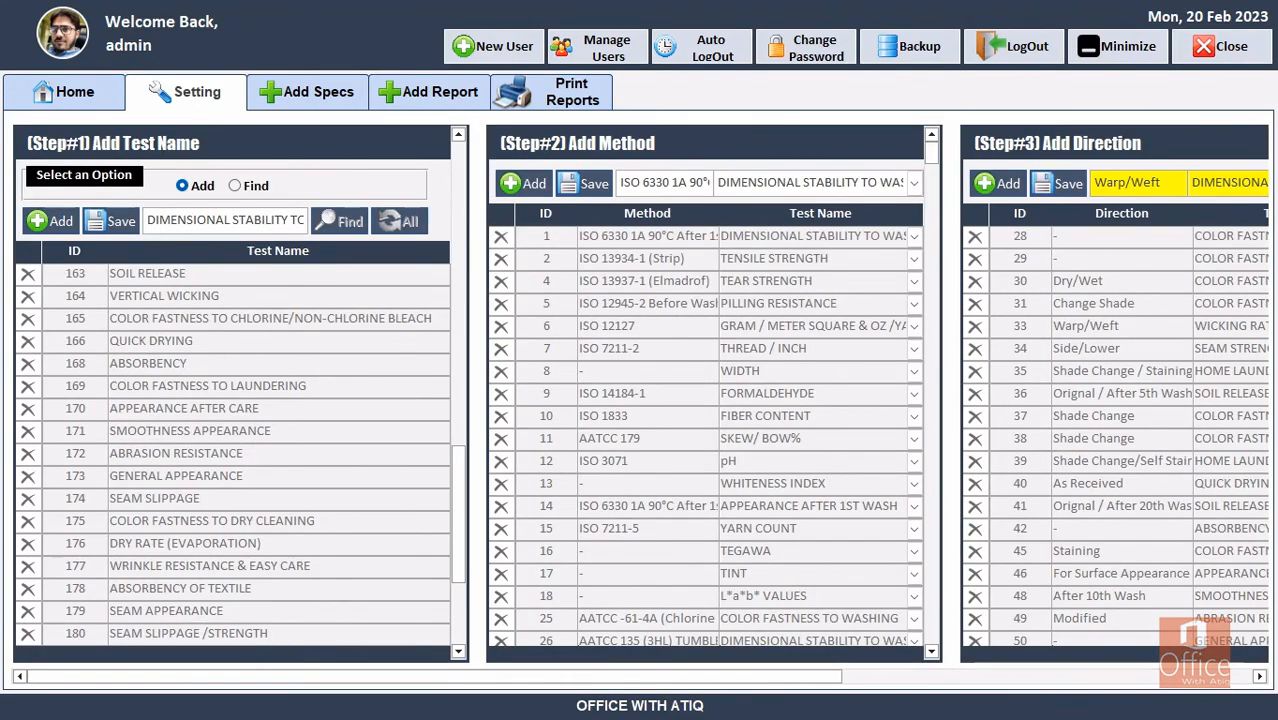
left_click(324, 97)
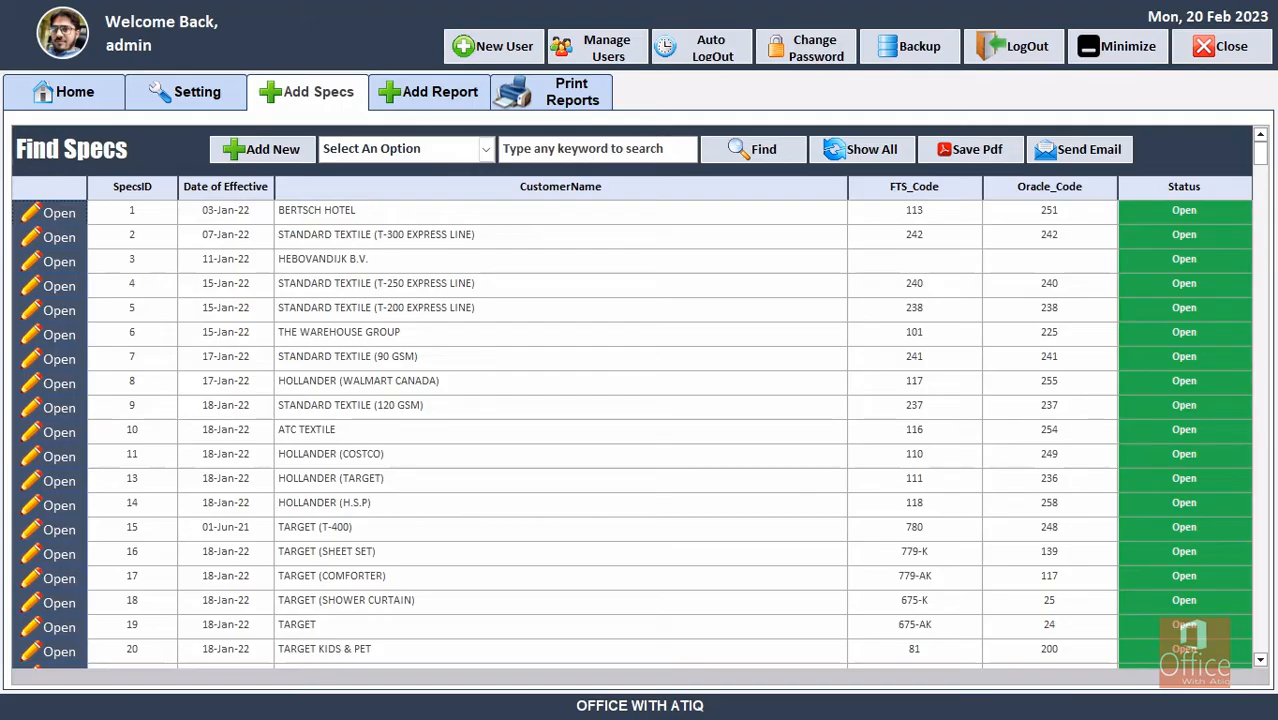
left_click_drag(1265, 158, 1264, 460)
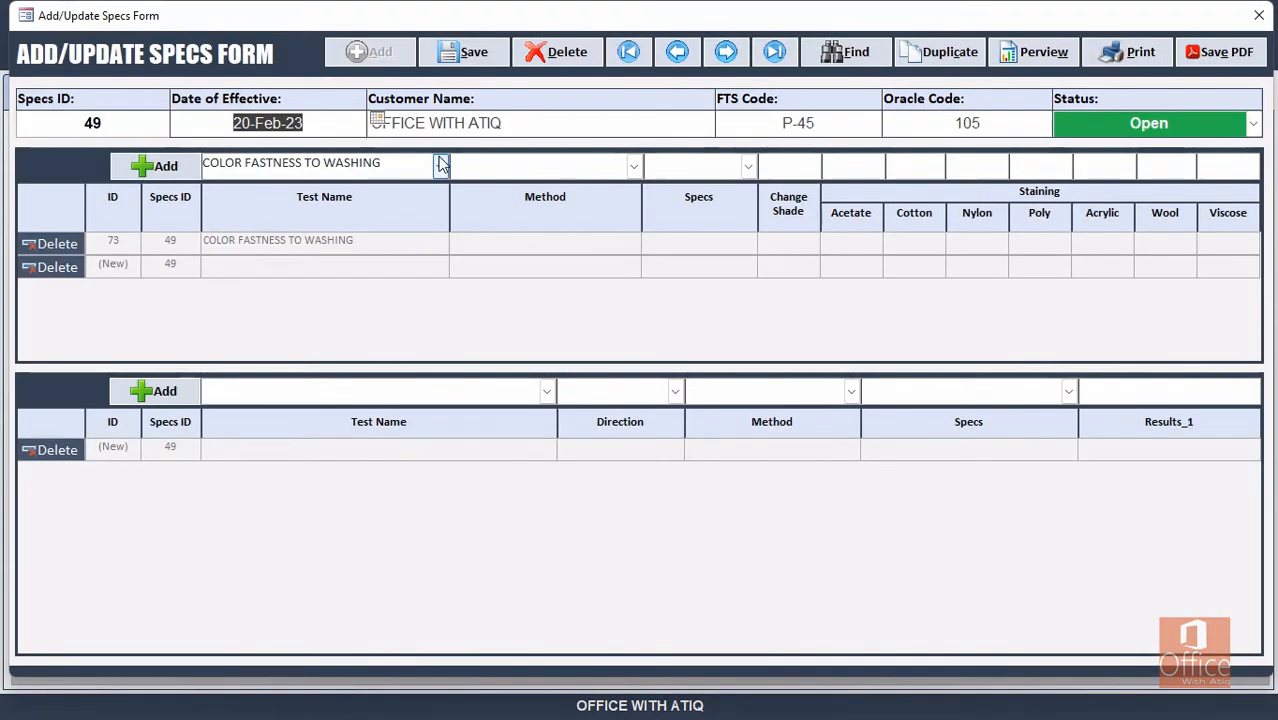
Set the upper row's test name to COLOR FASTNESS TO WASHING.
left_click(406, 166)
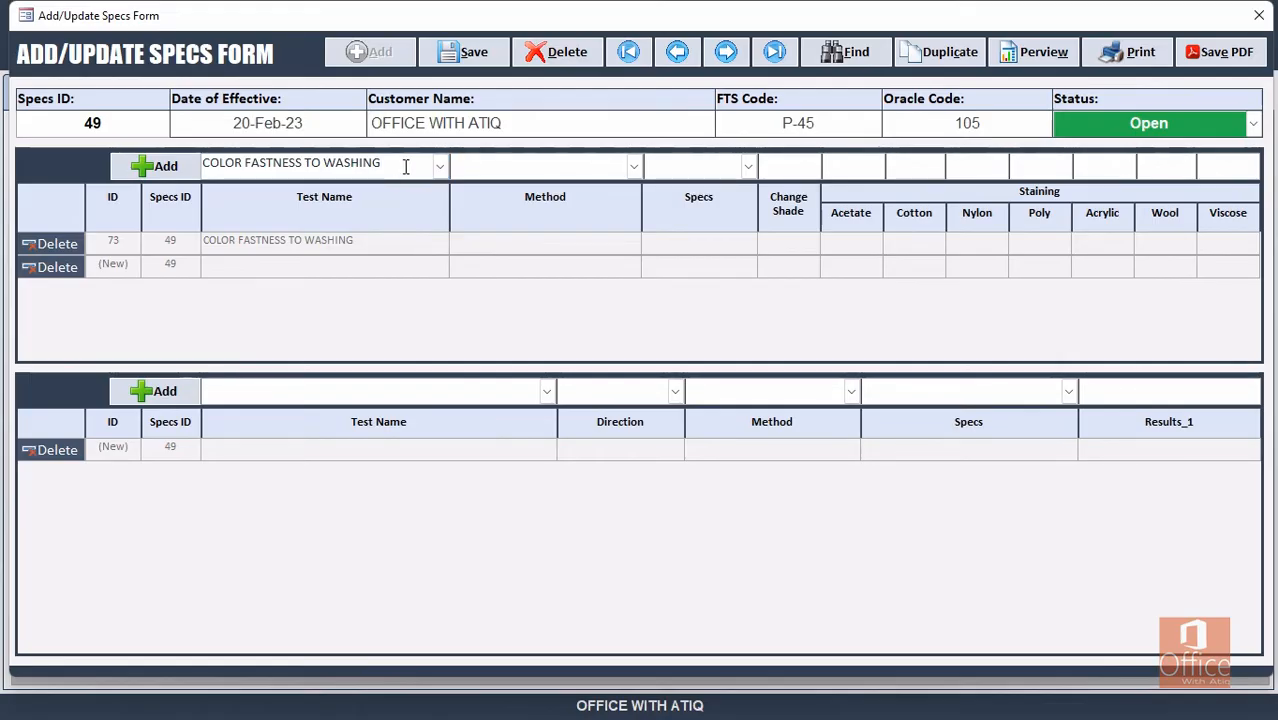
key("BackSpace")
type("G")
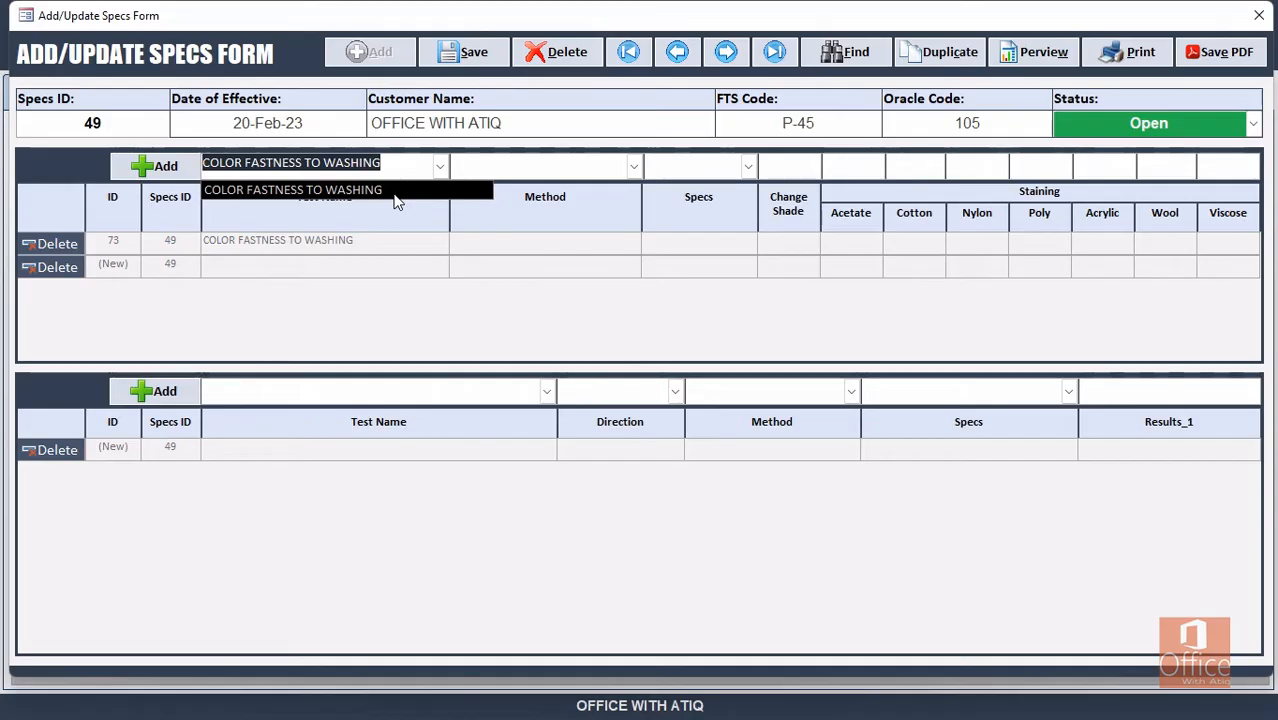
left_click(395, 198)
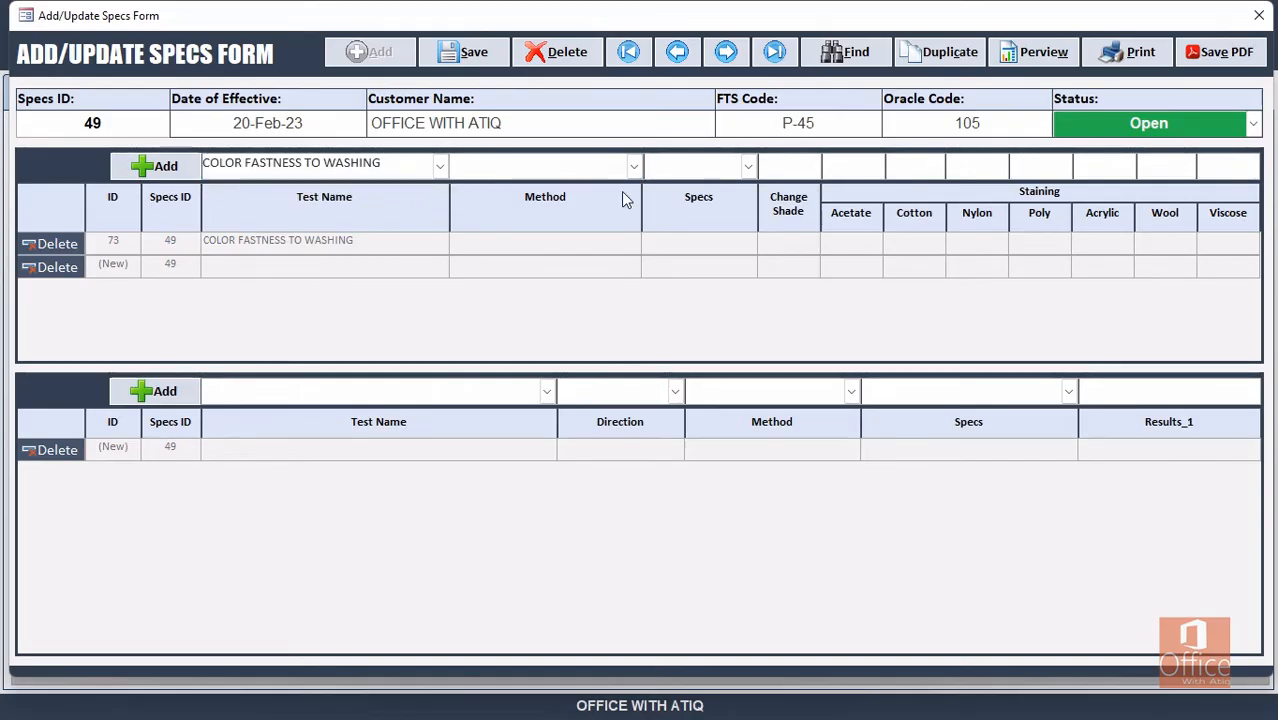
Choose method ISO 105 C06 A2S/C2S/E2S and spec Shade Change 3.0, Staining 3.0.
left_click(633, 166)
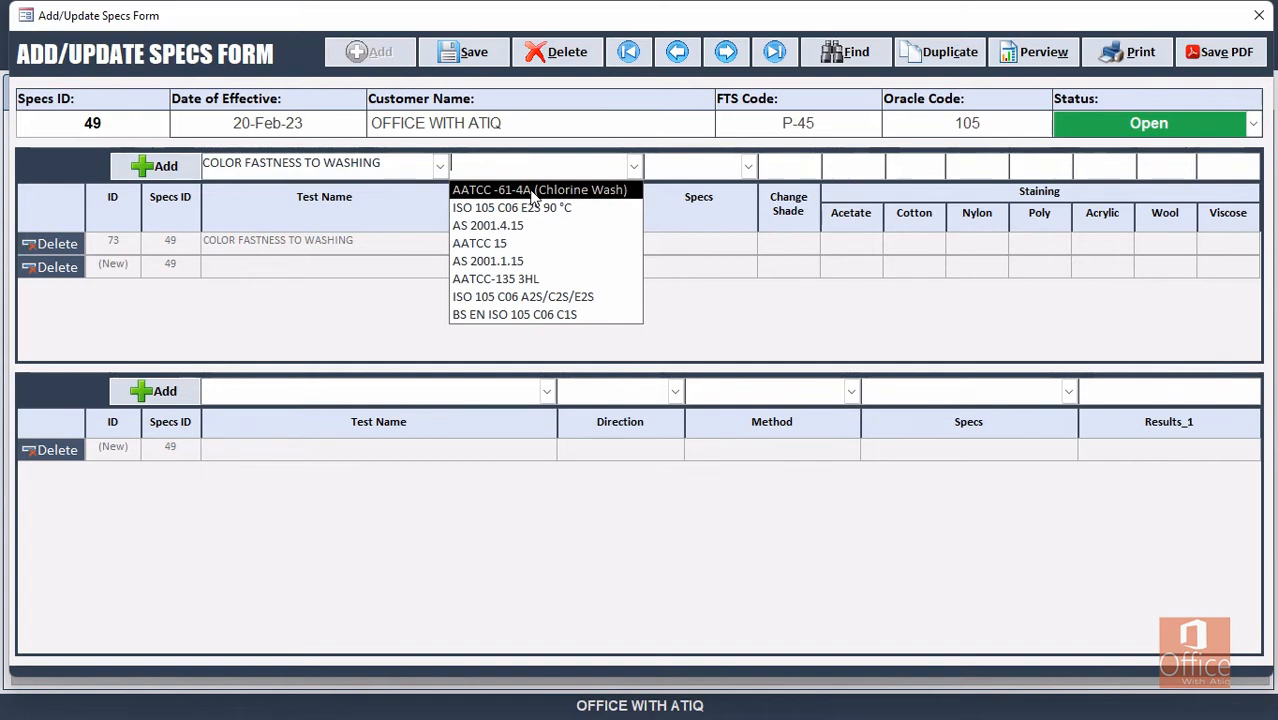
left_click(551, 297)
left_click(745, 167)
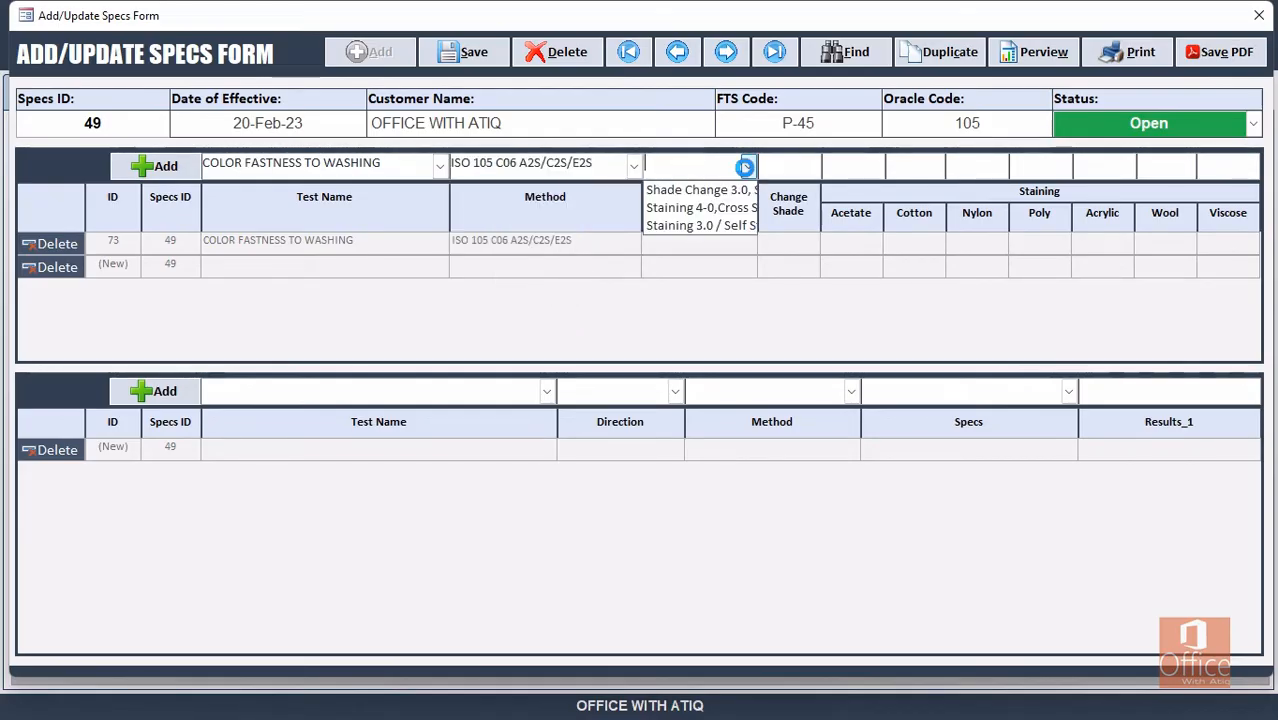
left_click(676, 191)
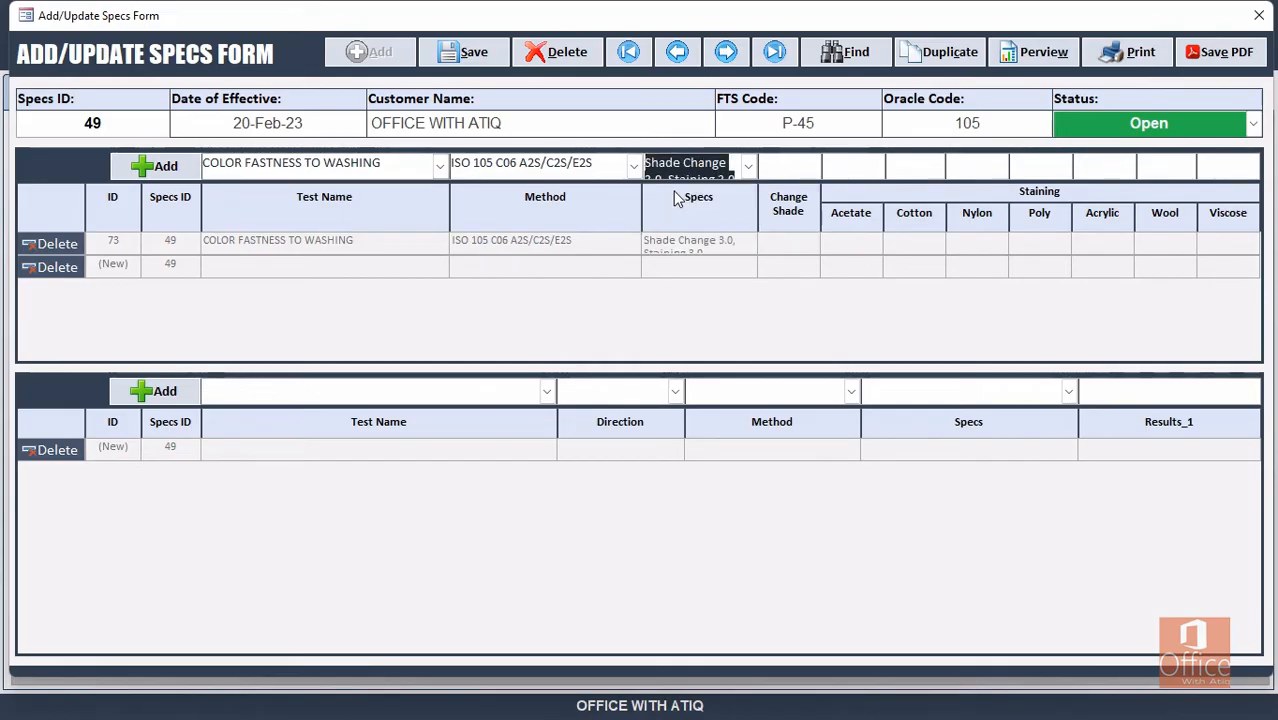
left_click(655, 178)
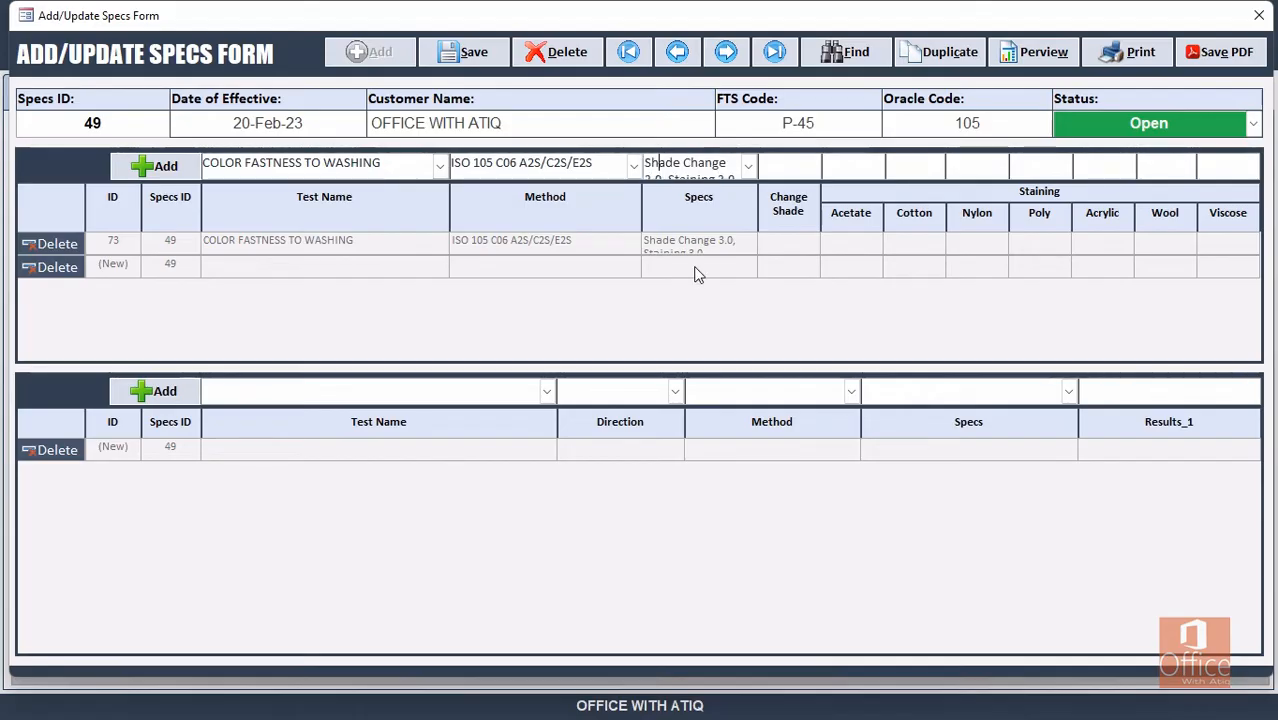
key("Down")
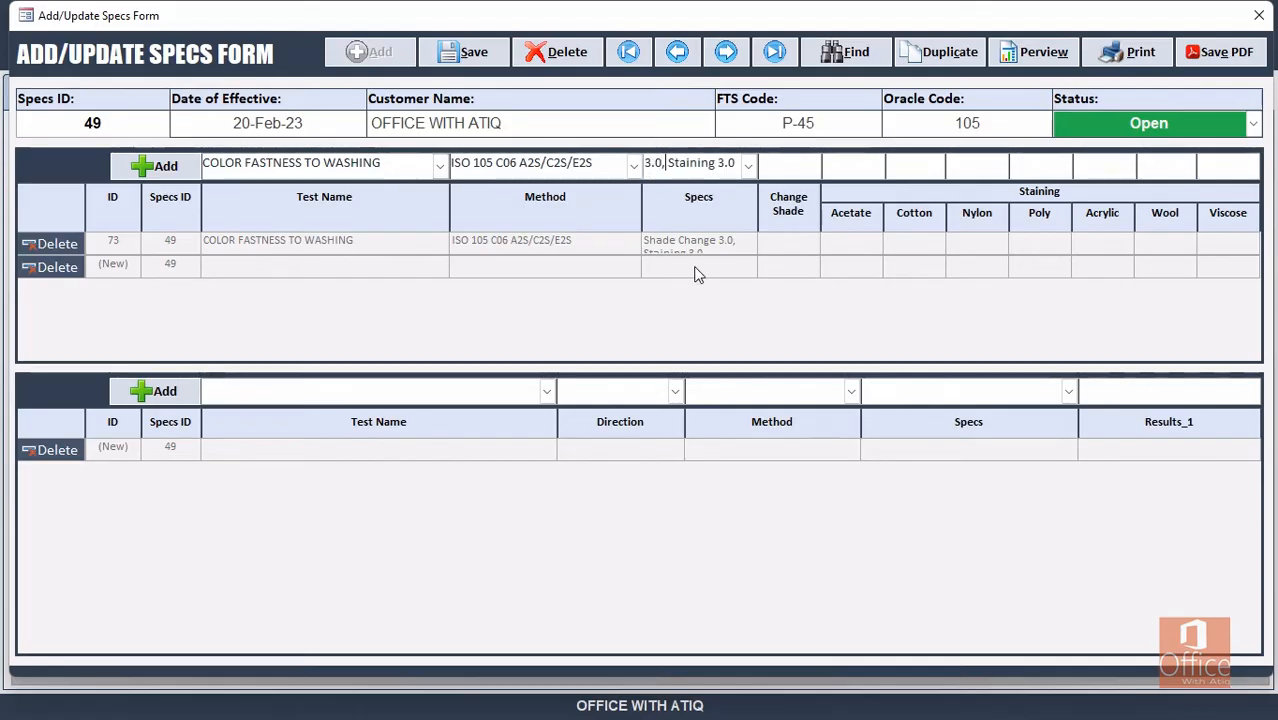
key("Right")
key("Right")
key("Right")
key("Right")
key("Right")
Enter Change Shade 4.0 and 4.5 staining for Acetate, Cotton and Nylon.
key("Tab")
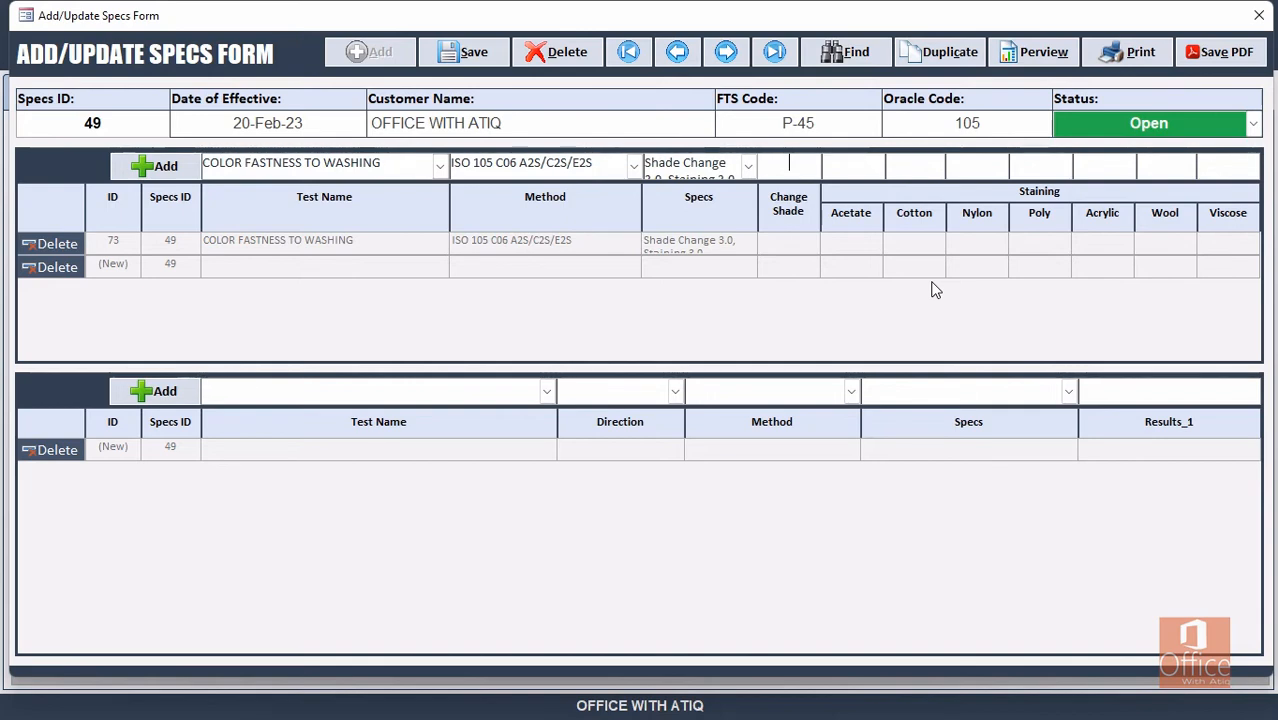
type("4.0")
key("Tab")
type("4.5")
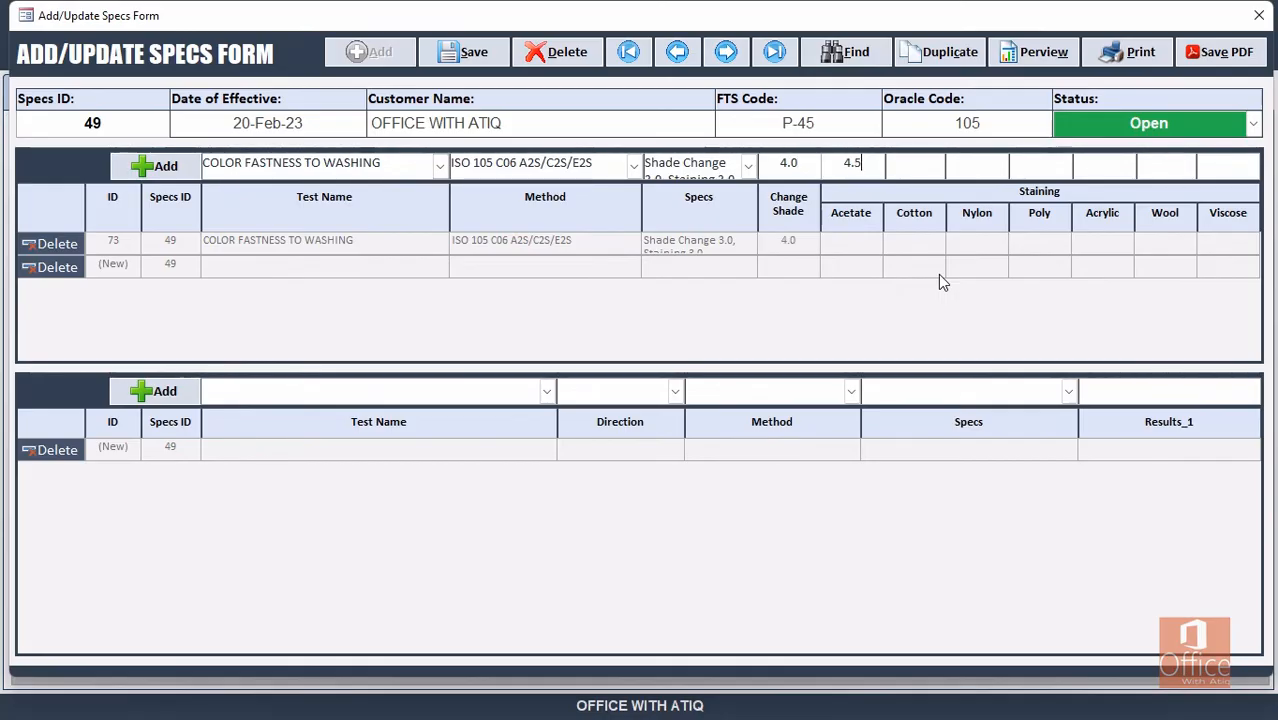
key("Tab")
type("4.5")
key("Tab")
type("4.54")
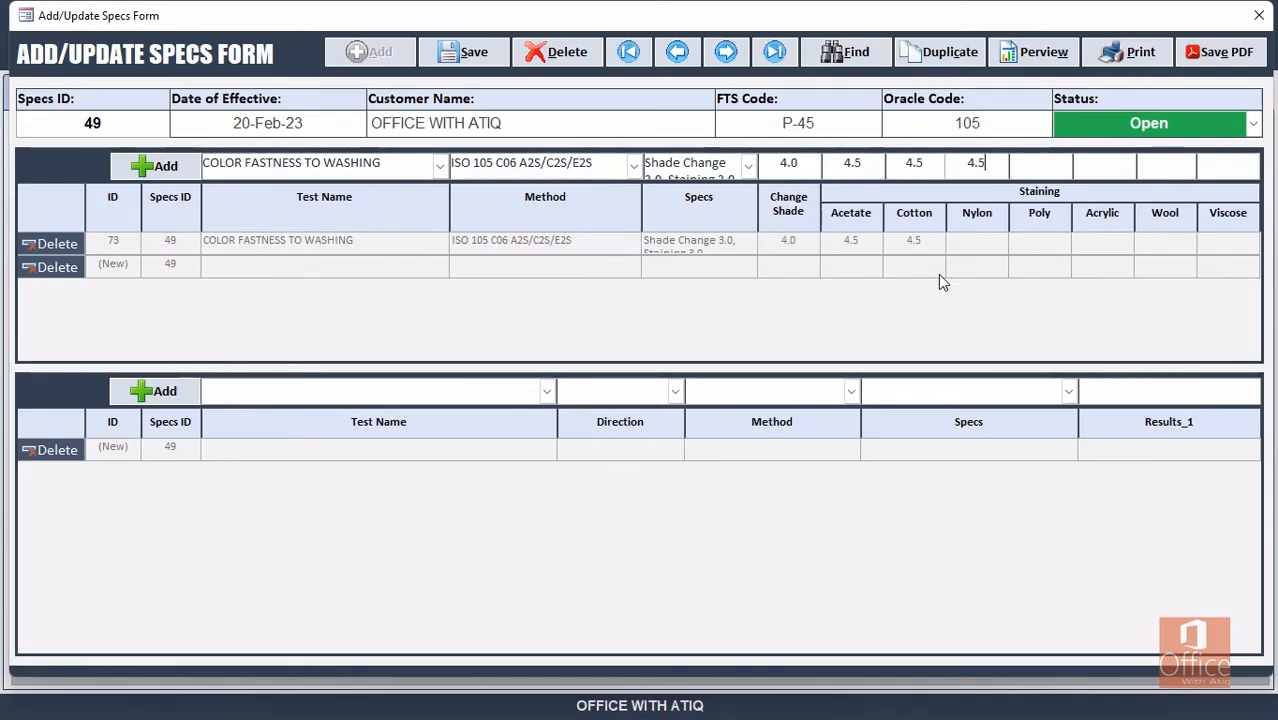
key("Tab")
key("shift+Tab")
type("5")
Enter 4.5 staining for the remaining fibres through Viscose.
key("Tab")
type("4.5")
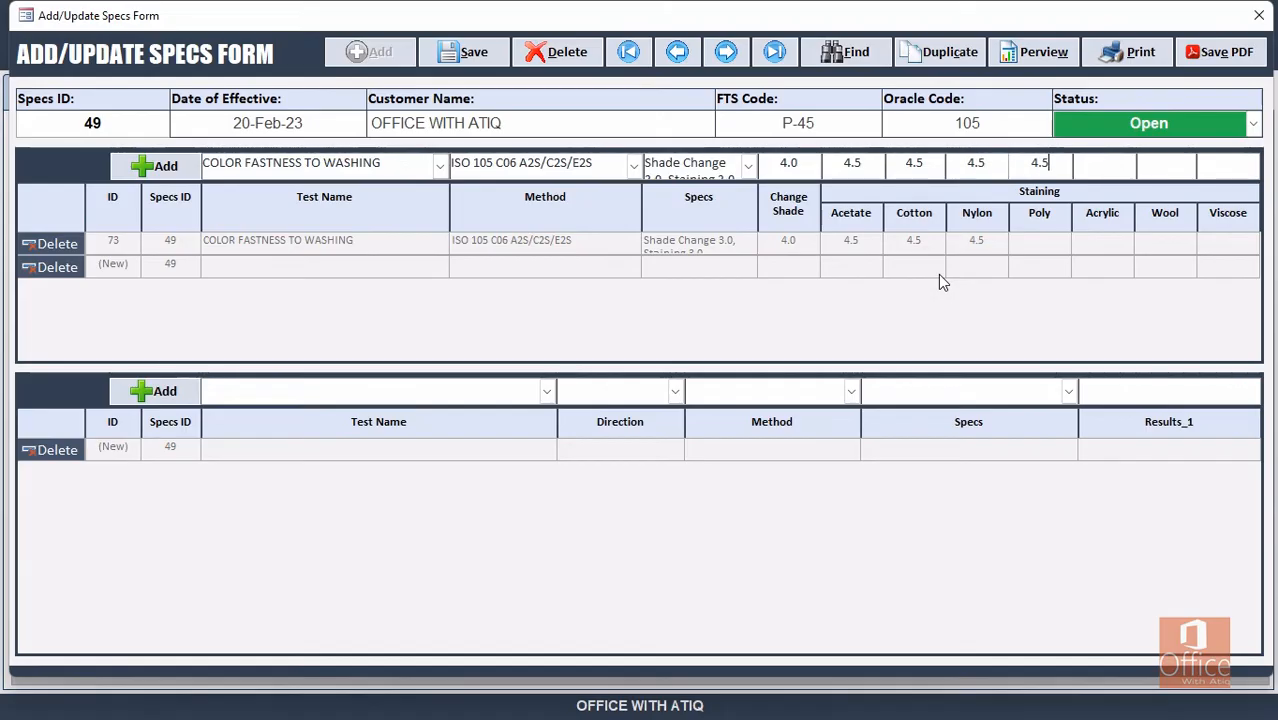
key("Tab")
type("4.5")
key("Tab")
type("4.5")
key("Tab")
type("4")
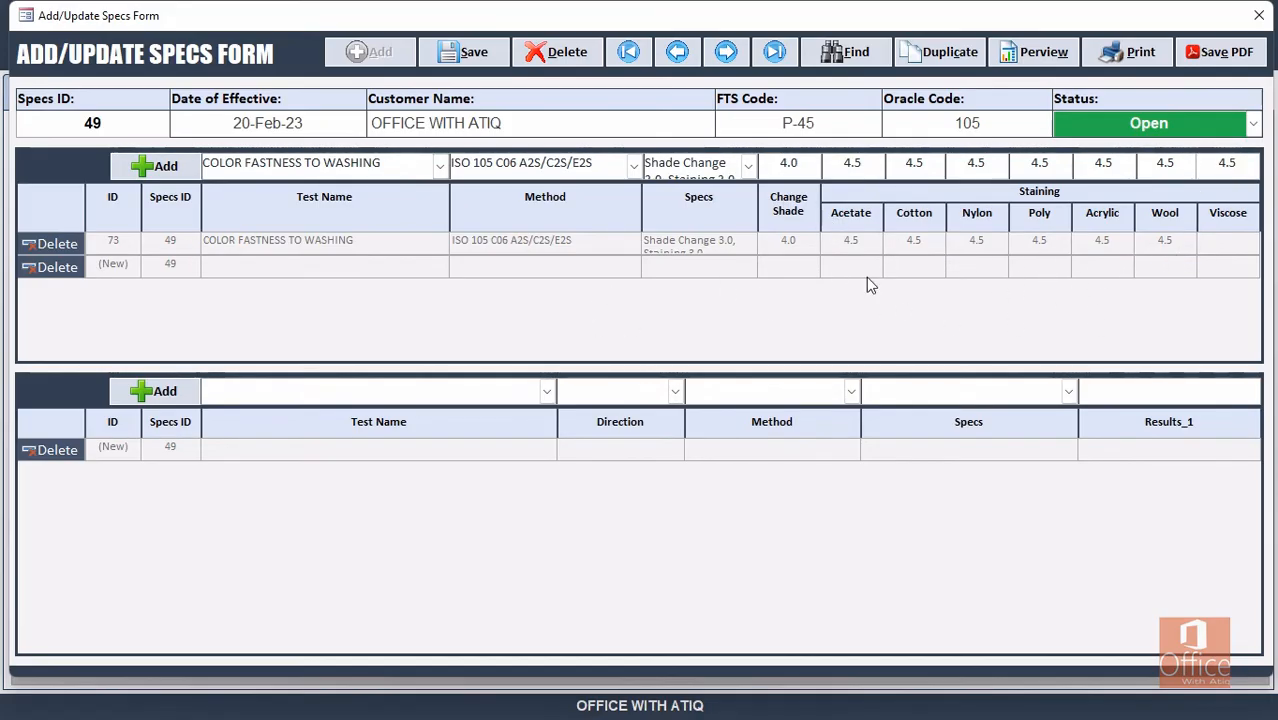
Add the washing row and start a new row with test COLOR FASTNESS TO WATER.
left_click(160, 166)
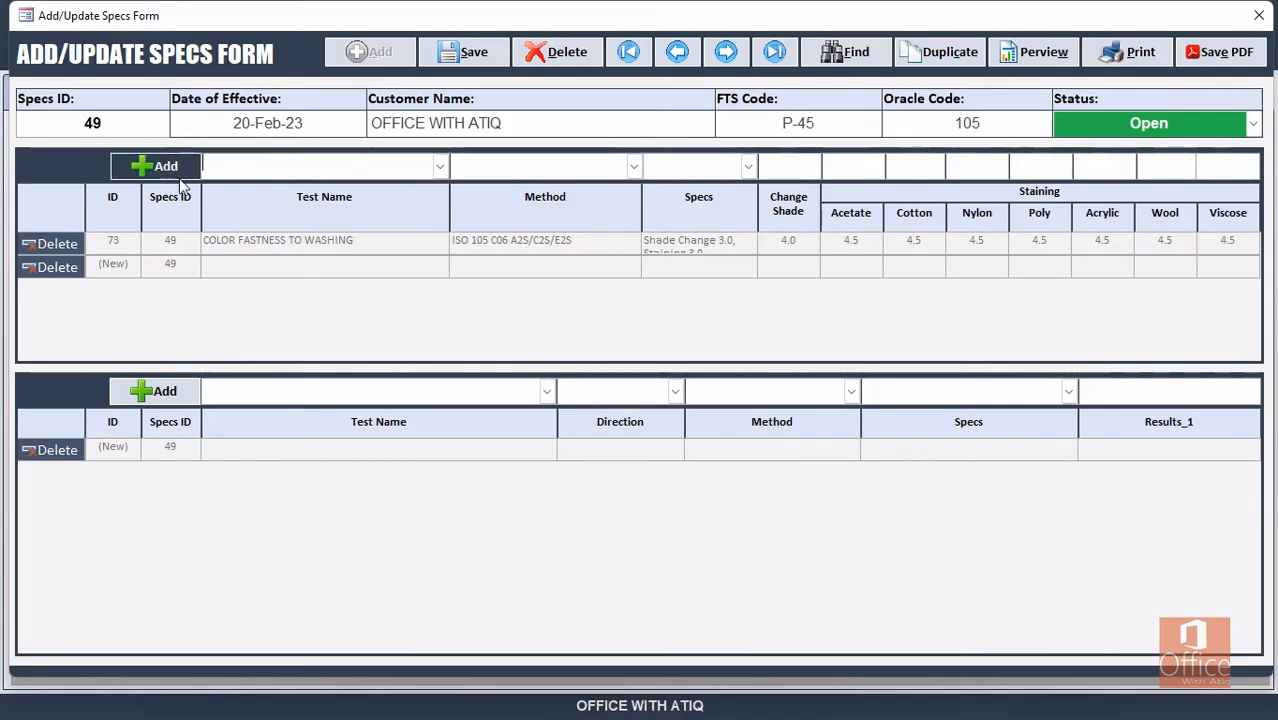
left_click(294, 166)
type("WTA")
key("BackSpace")
key("BackSpace")
type("A")
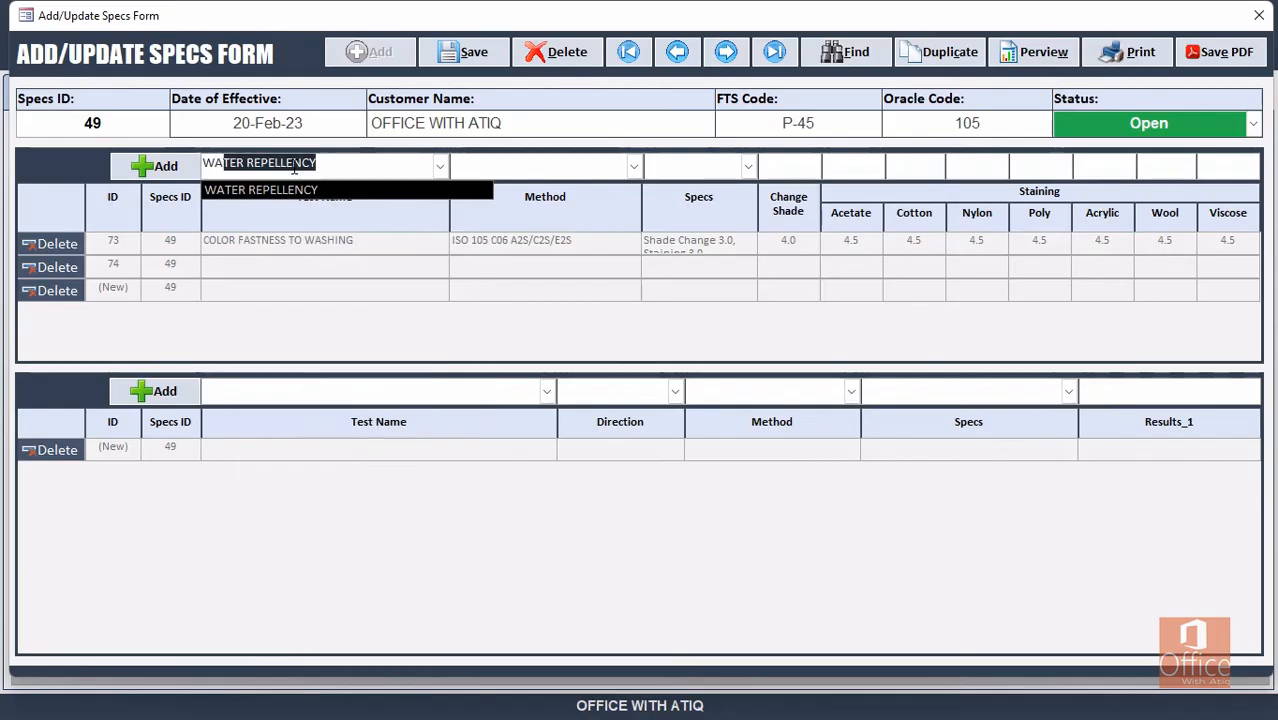
type("RER")
key("BackSpace")
key("BackSpace")
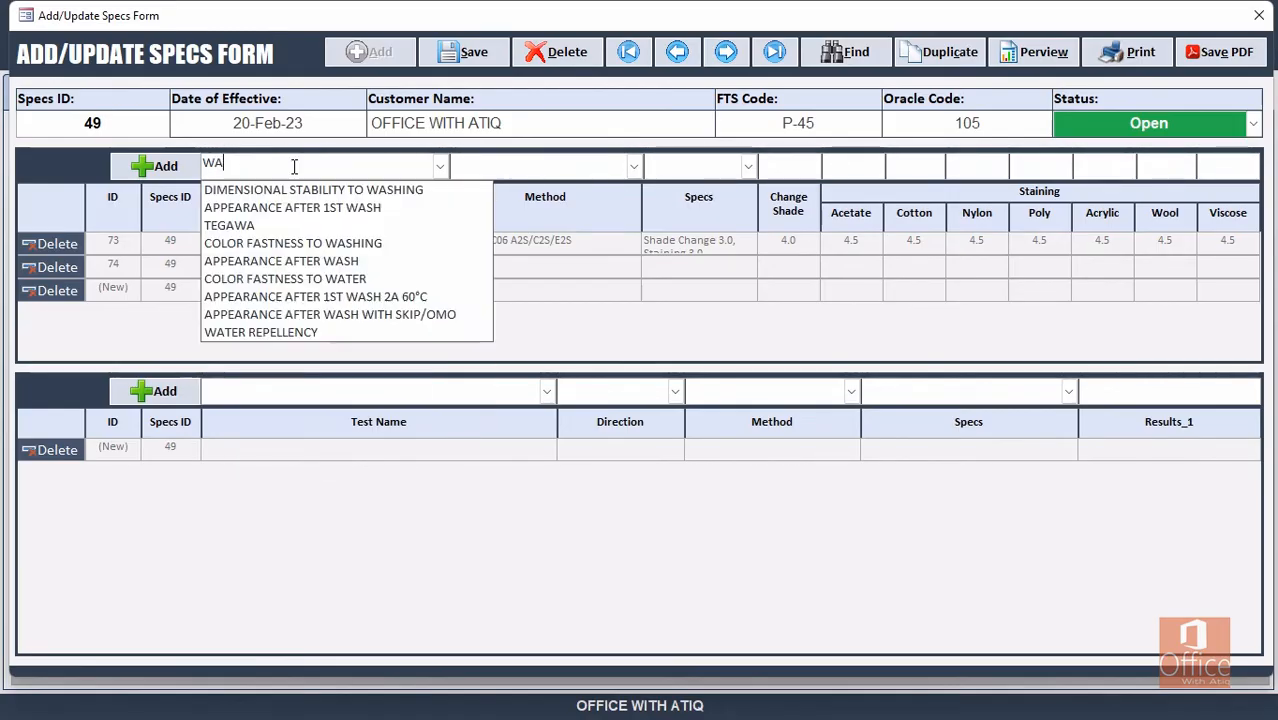
type("TER")
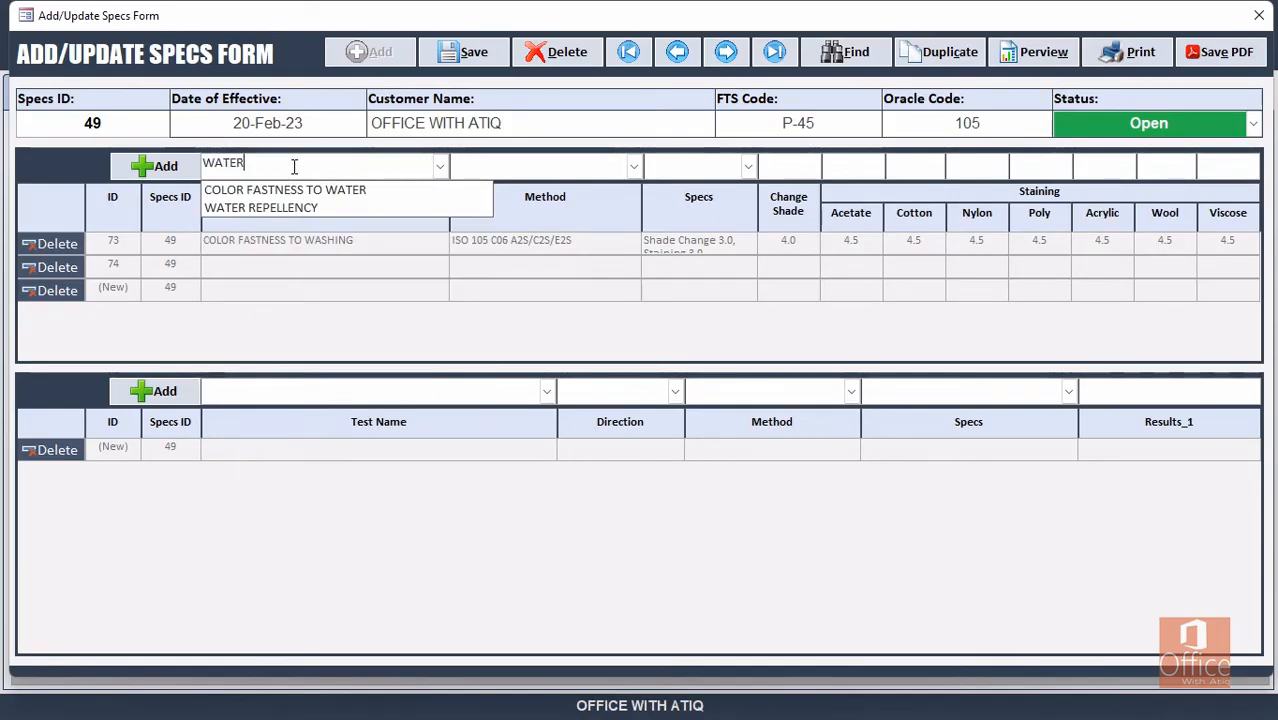
left_click(340, 190)
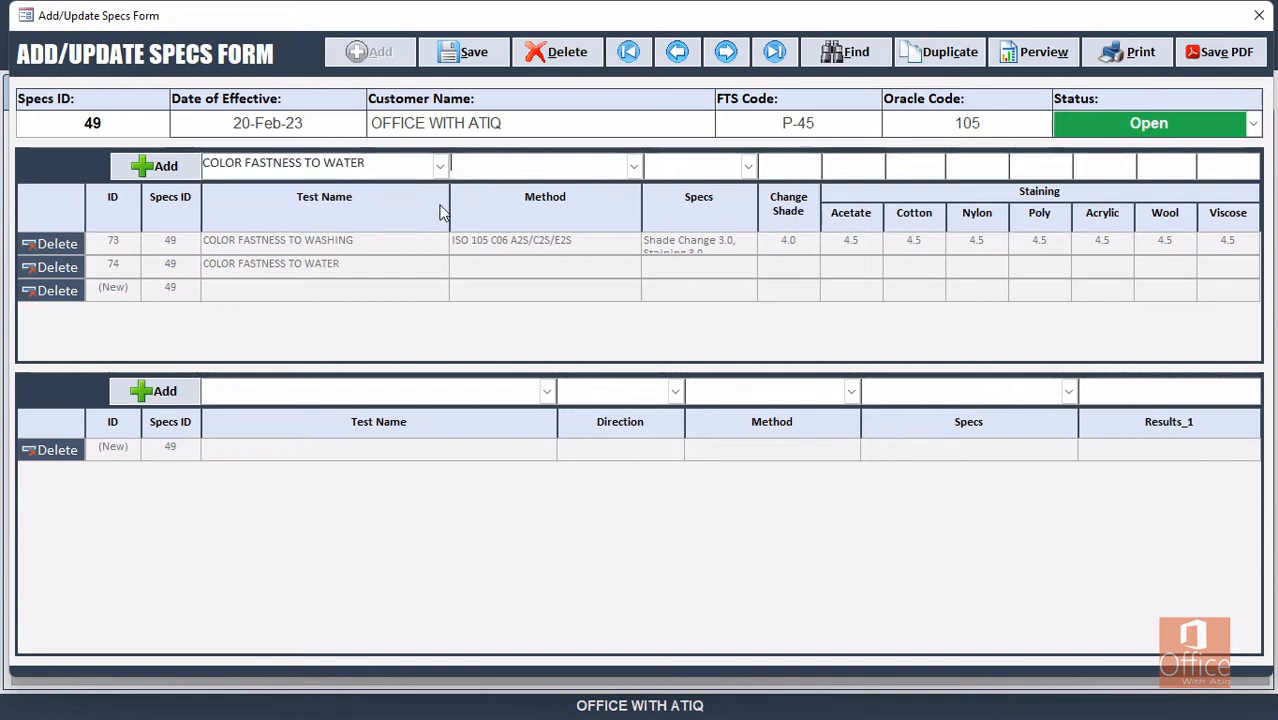
Choose method ISO 105 E01 and the staining and cross staining spec.
left_click(633, 166)
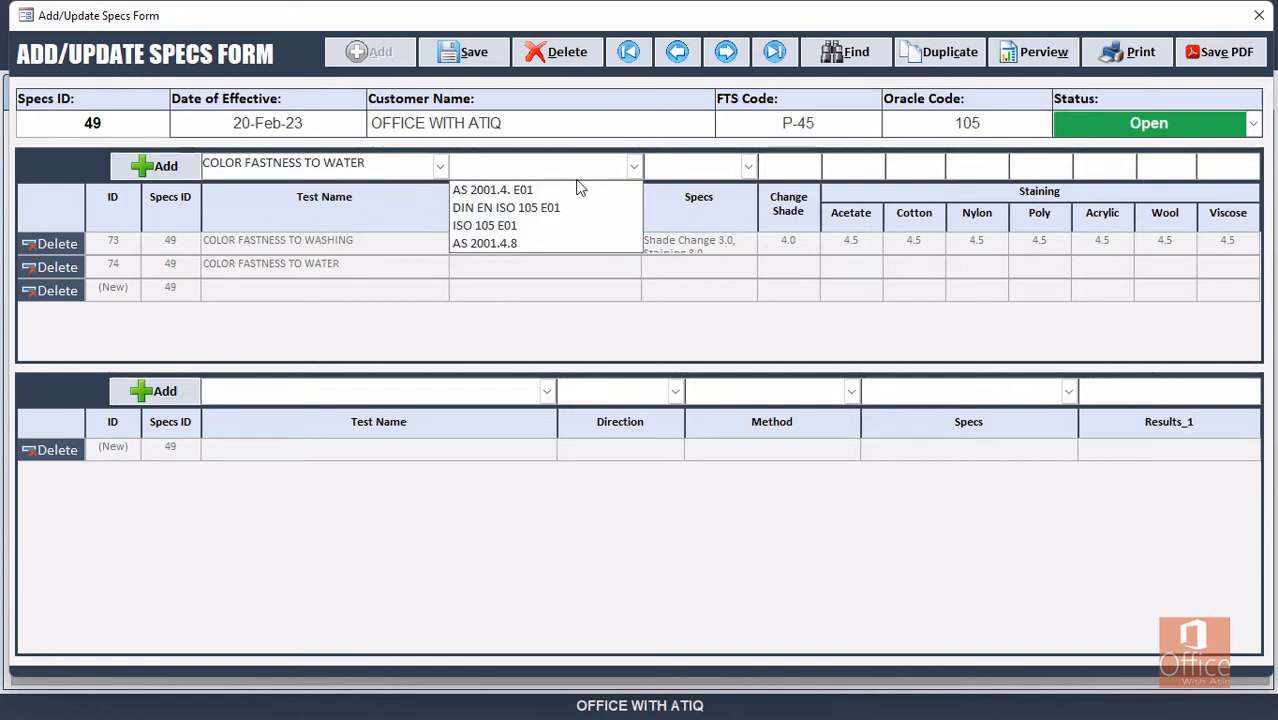
left_click(557, 226)
key("Tab")
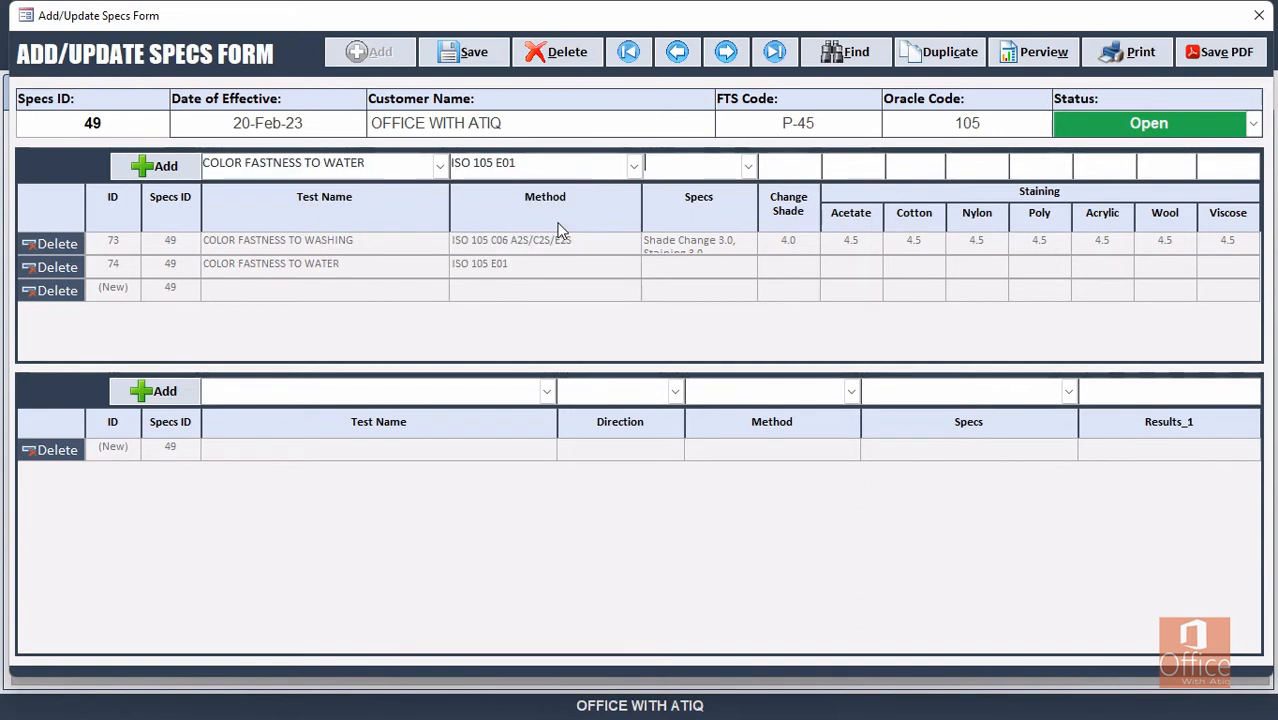
left_click(748, 166)
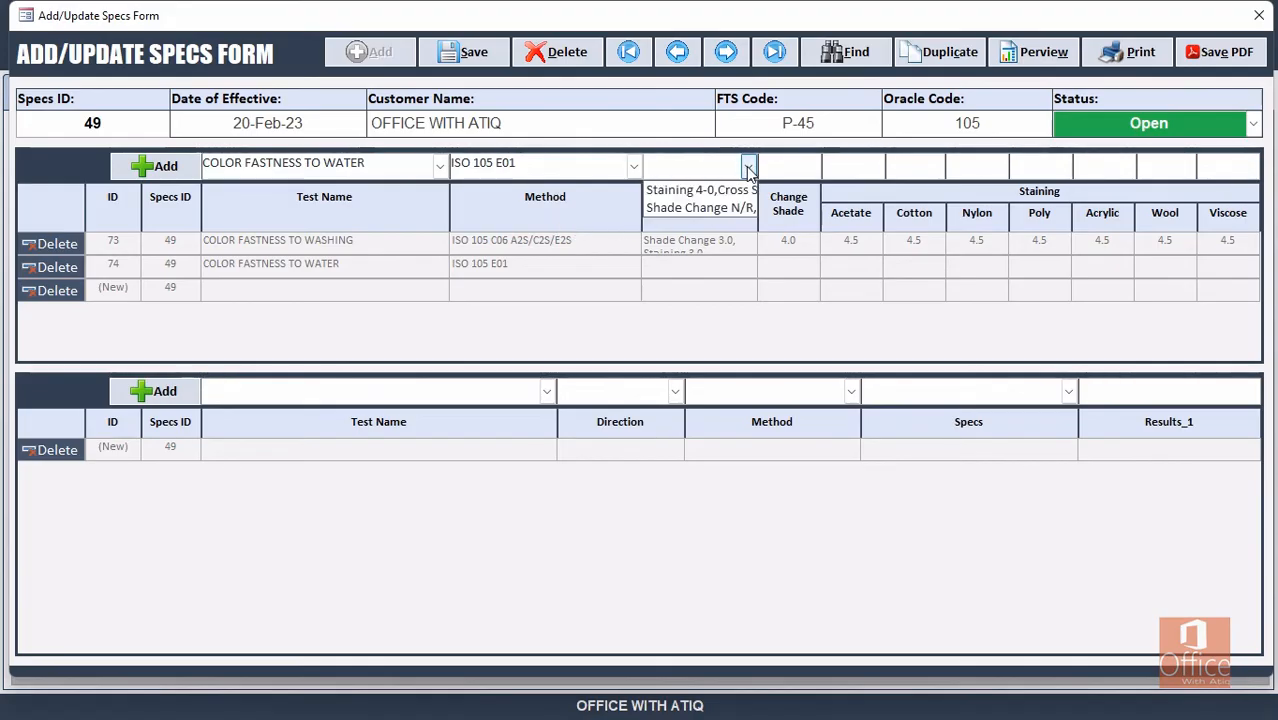
left_click(692, 191)
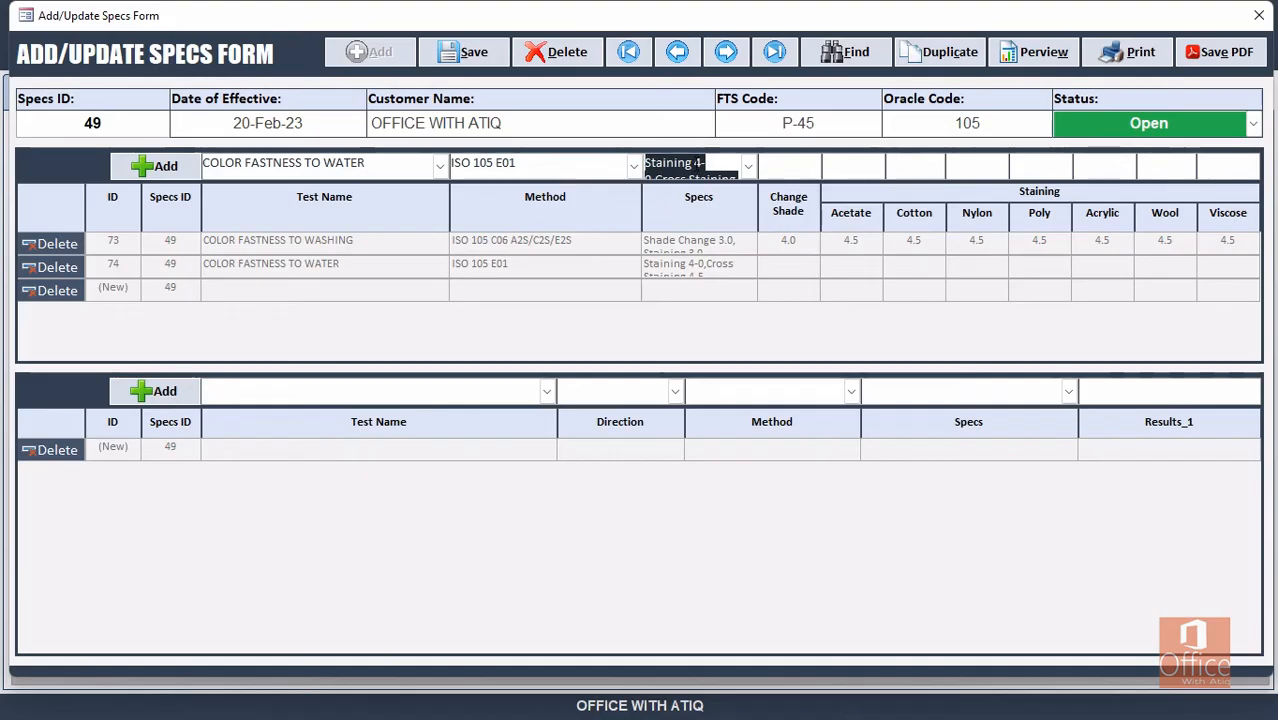
Edit the spec text to read Change Shade 4.0, Staining 4.5.
left_click(703, 164)
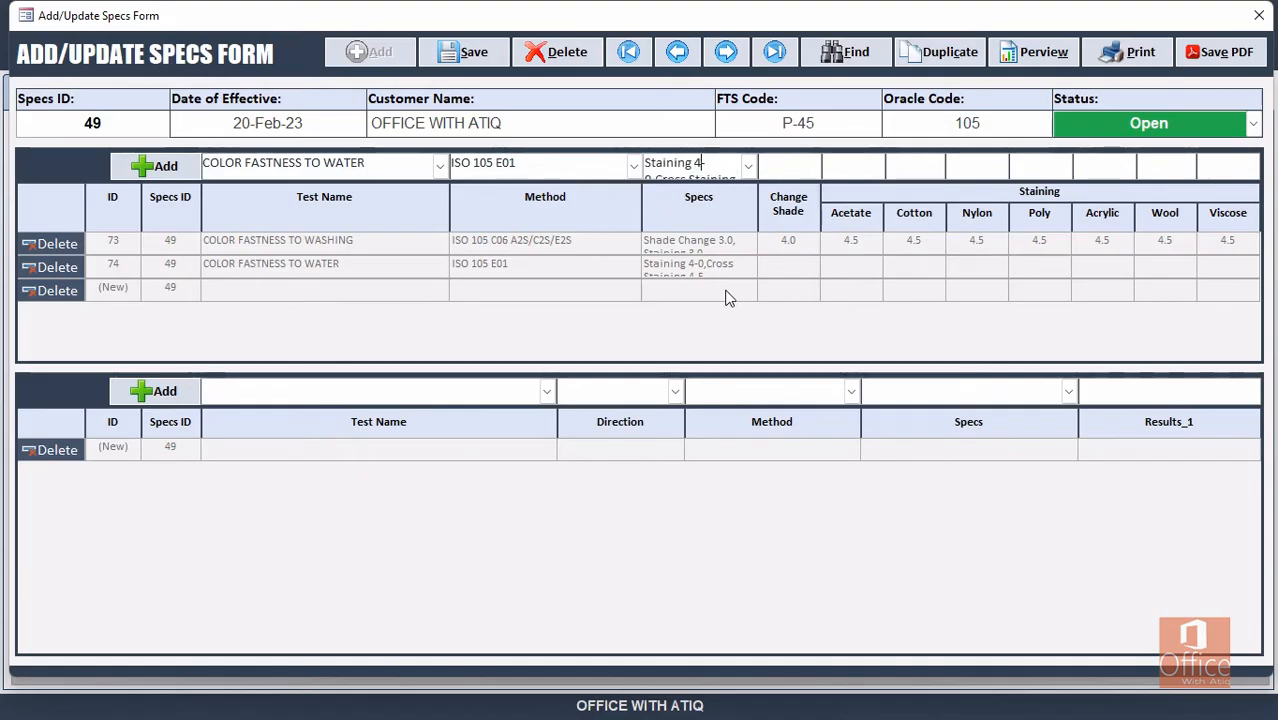
key("shift+Left")
key("shift+Left")
key("shift+Left")
key("shift+Left")
key("shift+Left")
key("shift+Left")
key("shift+Left")
key("shift+Left")
key("shift+Left")
key("shift+Left")
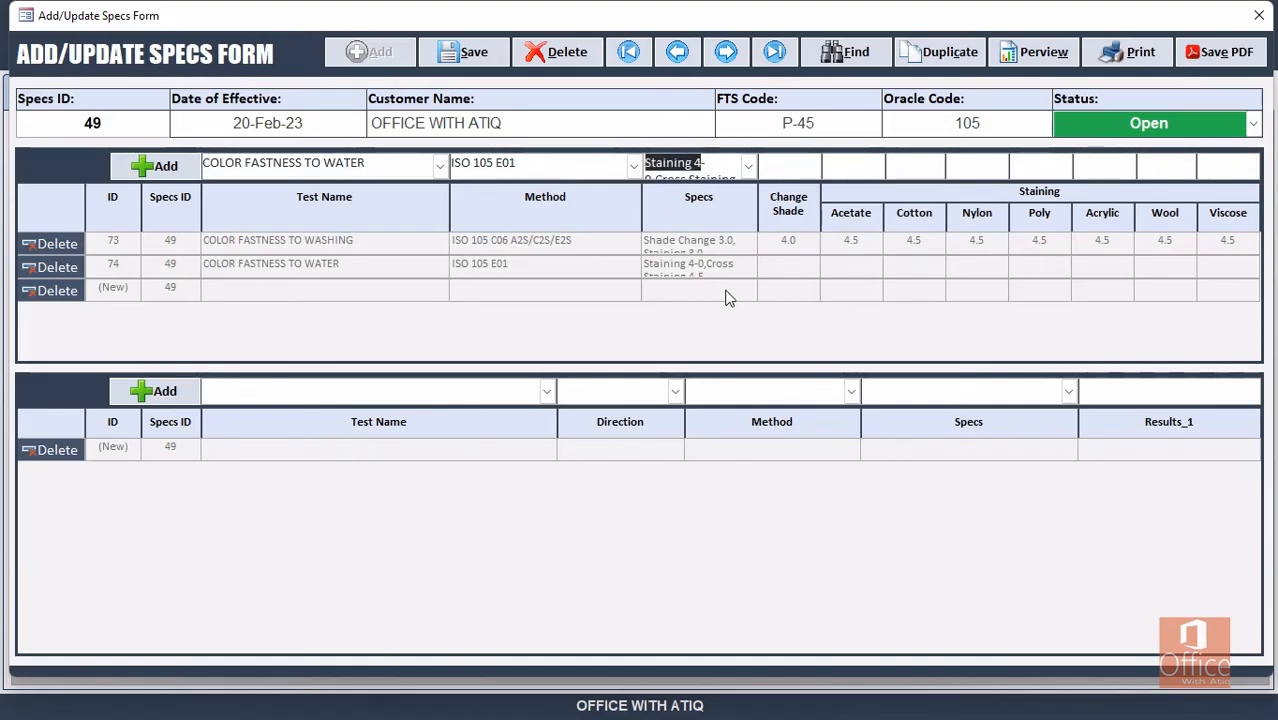
type("cH-0,Cross")
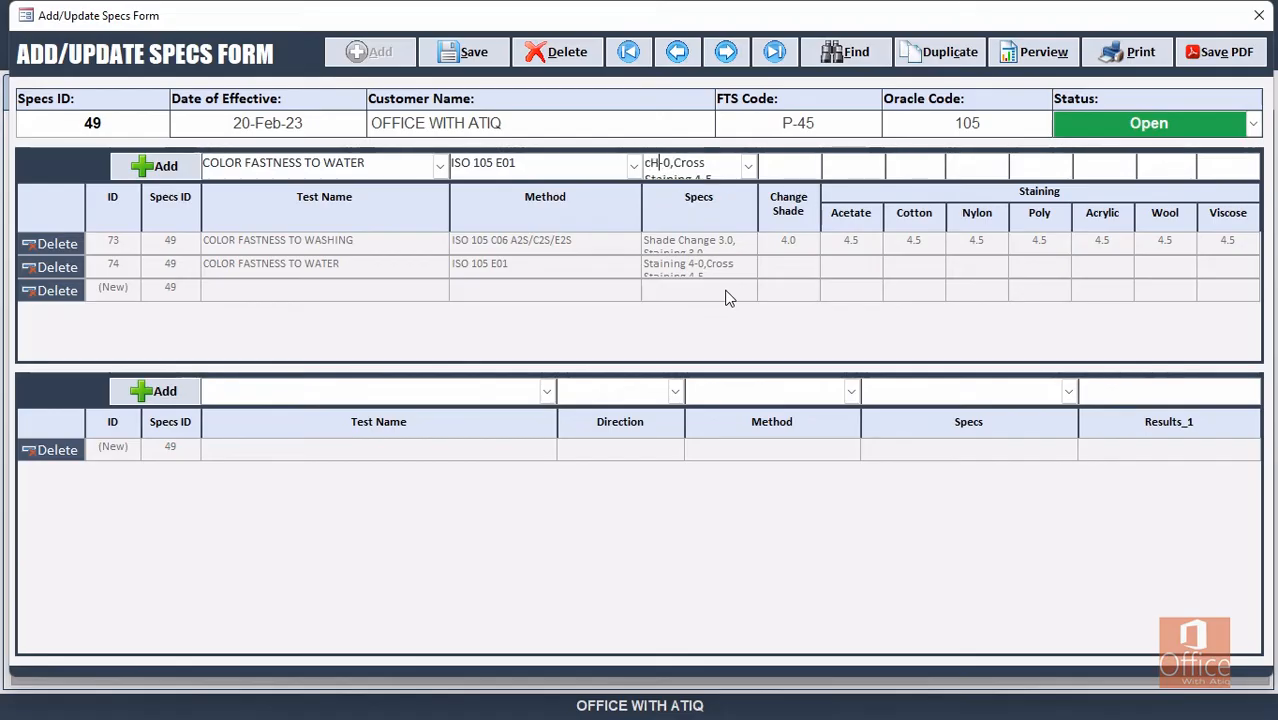
key("BackSpace")
key("BackSpace")
type("Change ")
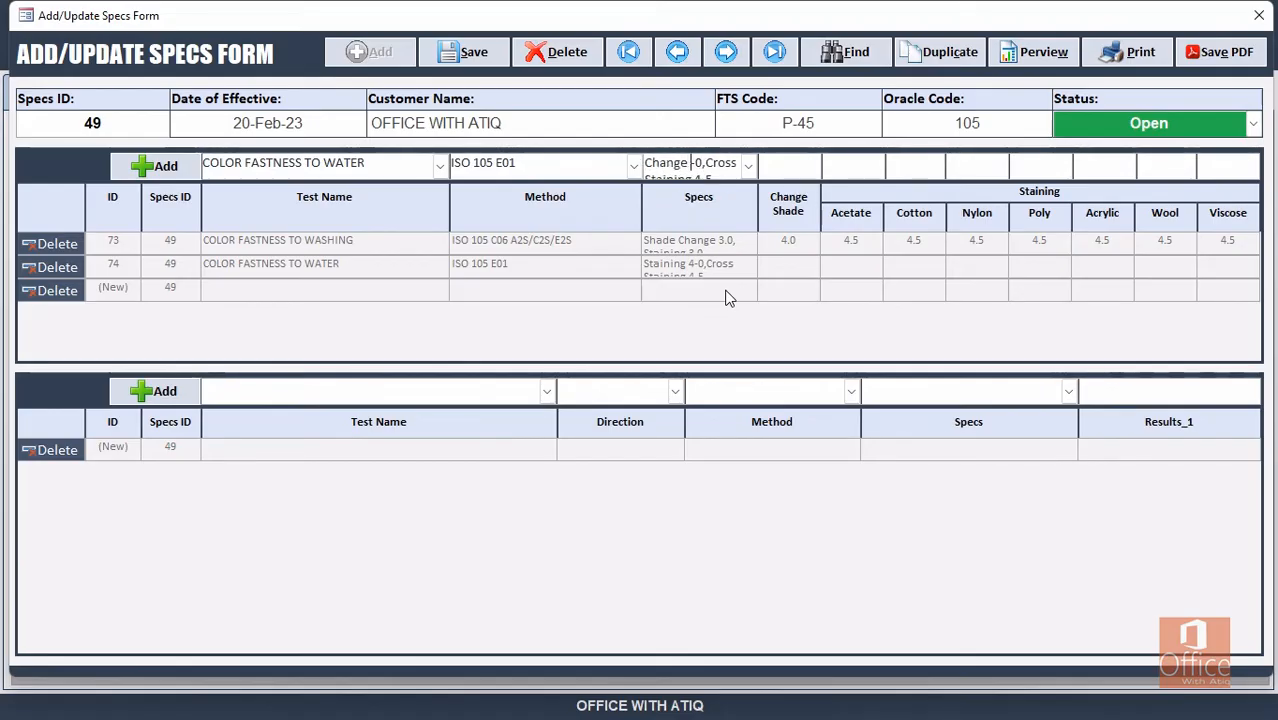
type("Shade ")
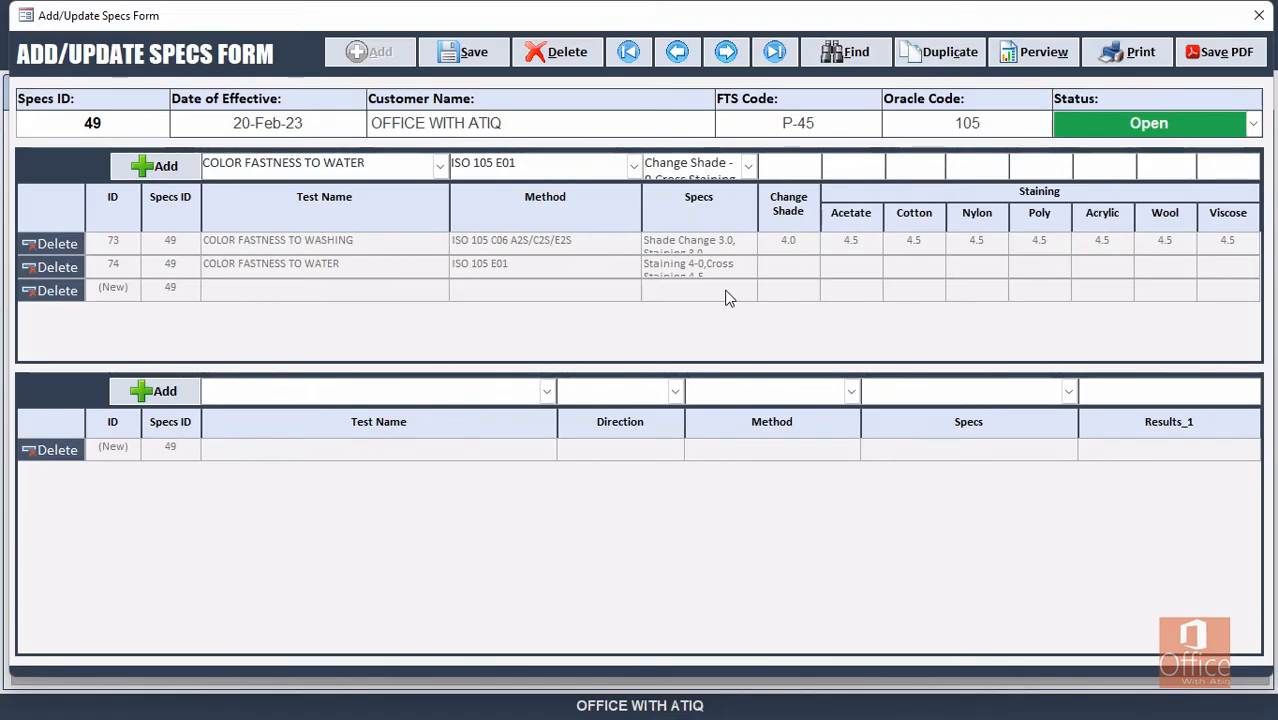
type("4.0-0,Cross")
key("Right")
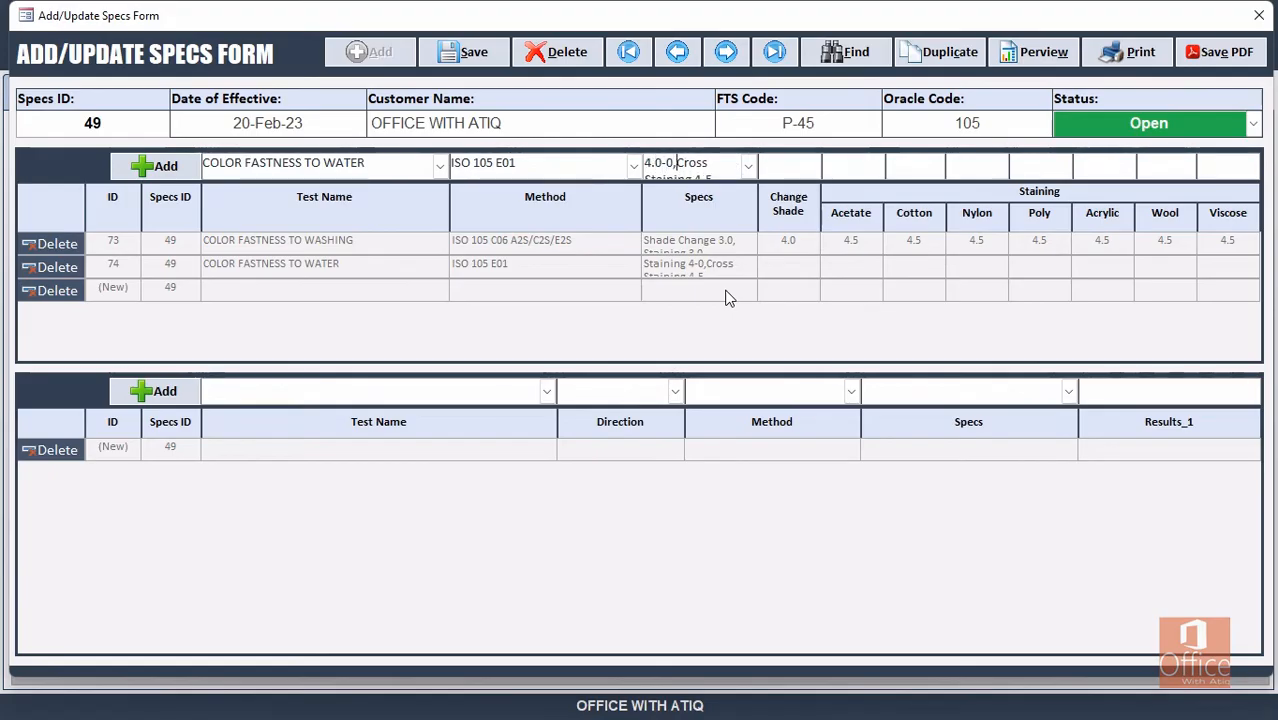
key("shift+Right")
key("shift+Right")
key("shift+Right")
key("shift+Down")
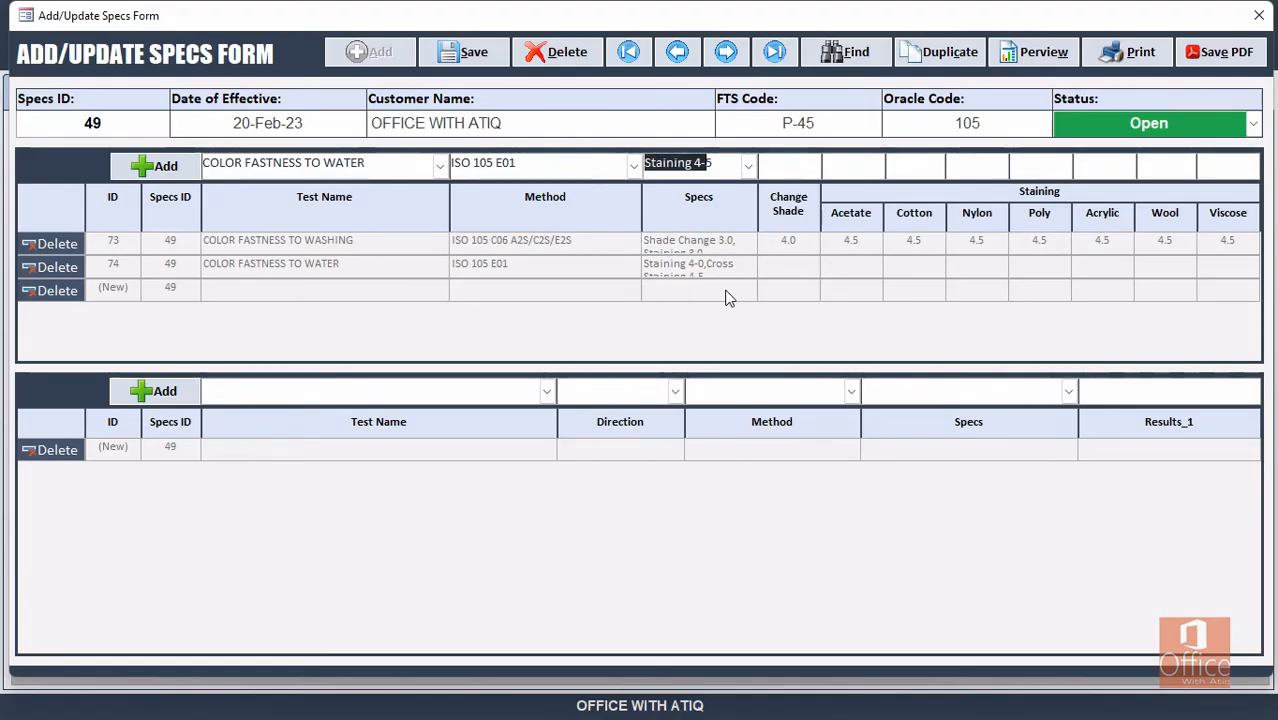
type("Stai")
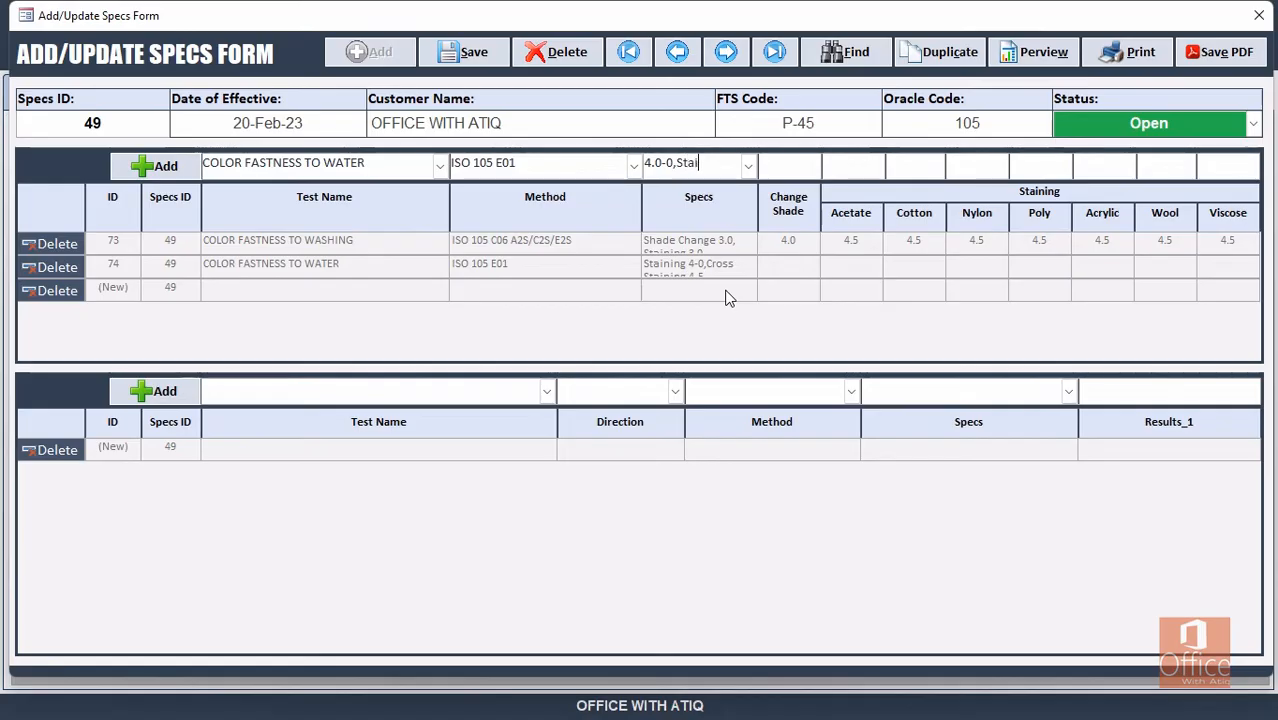
type("ning")
type(" 4.5")
Enter Change Shade 4.0 and 4.5 staining for each fibre.
key("Tab")
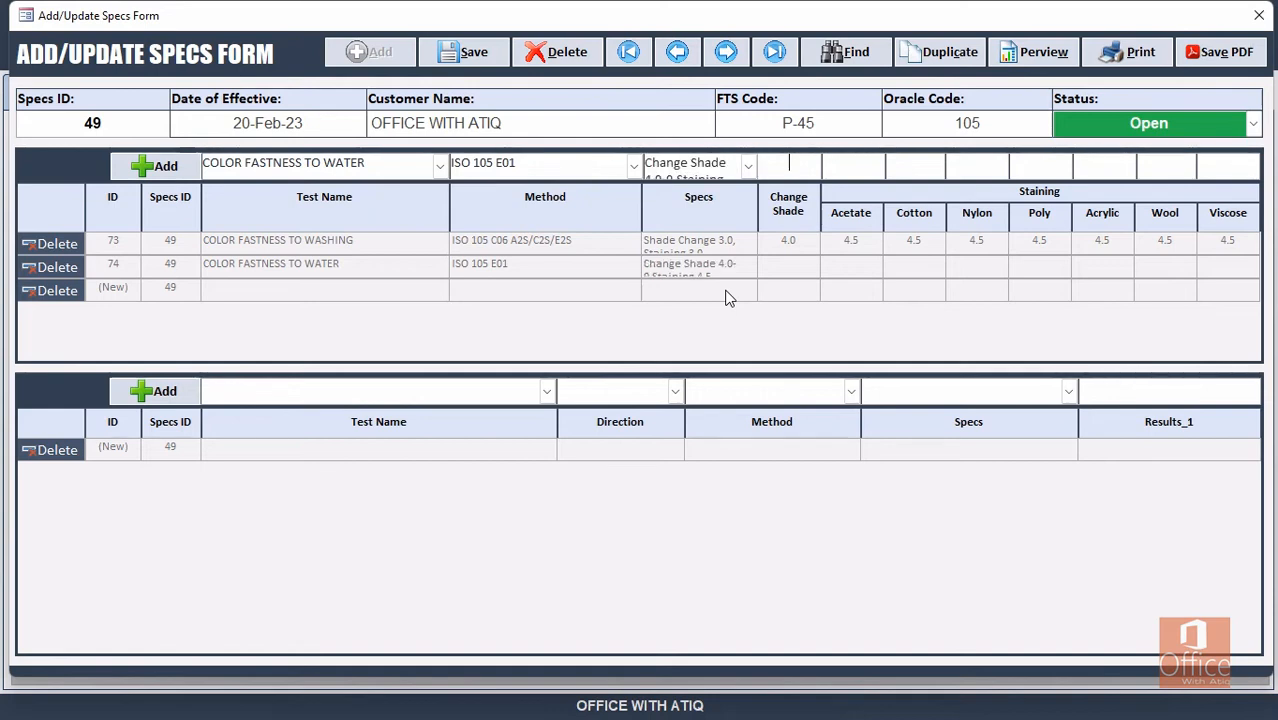
type("4.0")
key("Tab")
type("4.5")
key("Tab")
type("4.5")
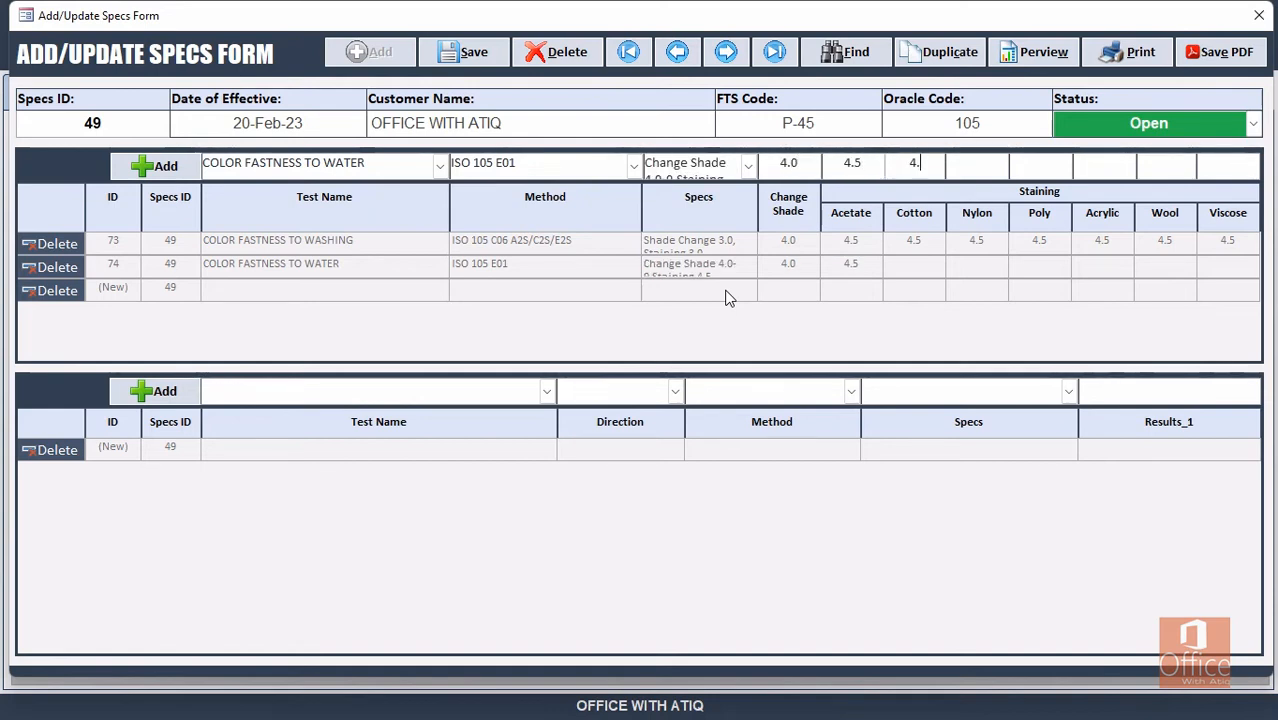
key("Tab")
type("4.54")
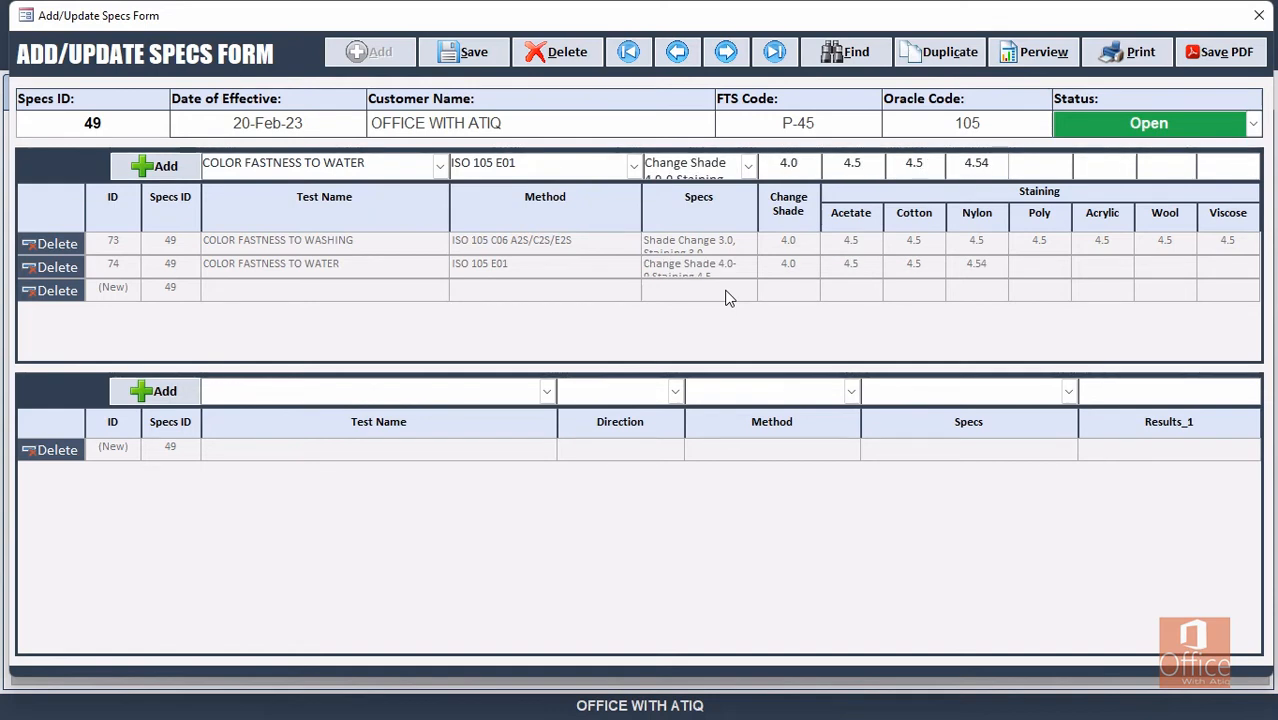
type(".5")
key("Tab")
type("4.5")
key("Tab")
type("4.5")
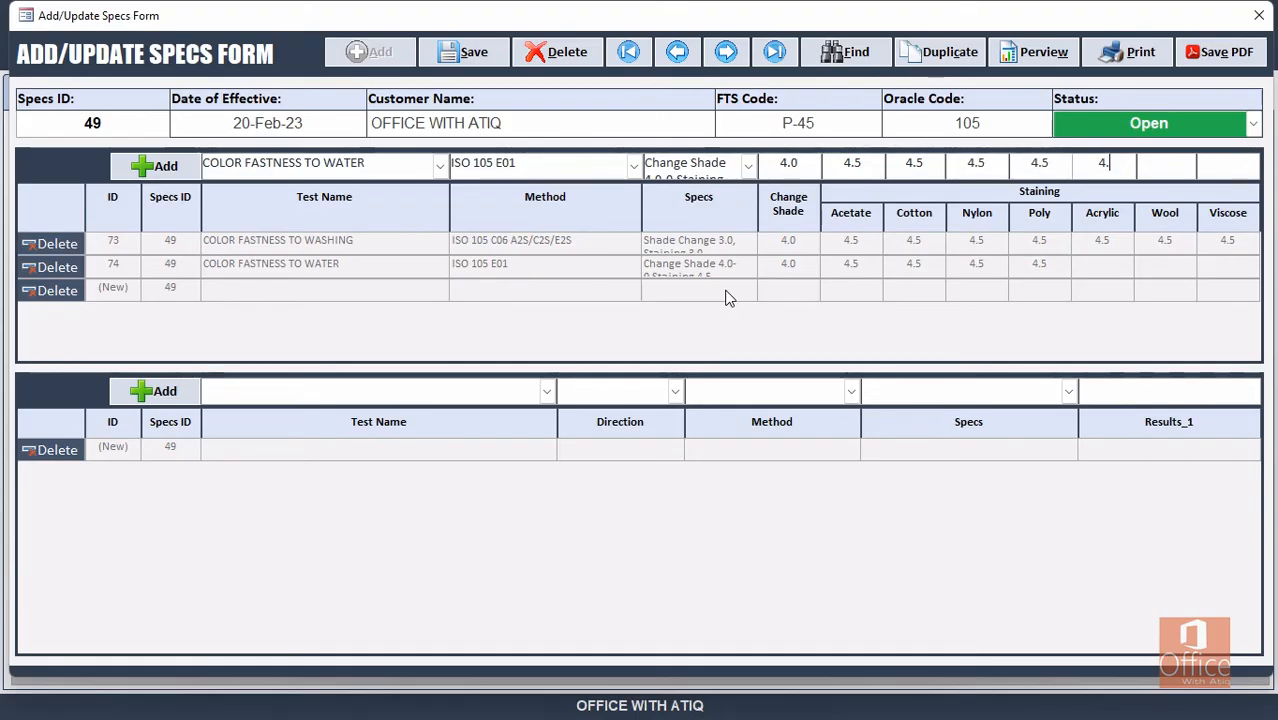
key("Tab")
type("4.5")
key("Tab")
key("Tab")
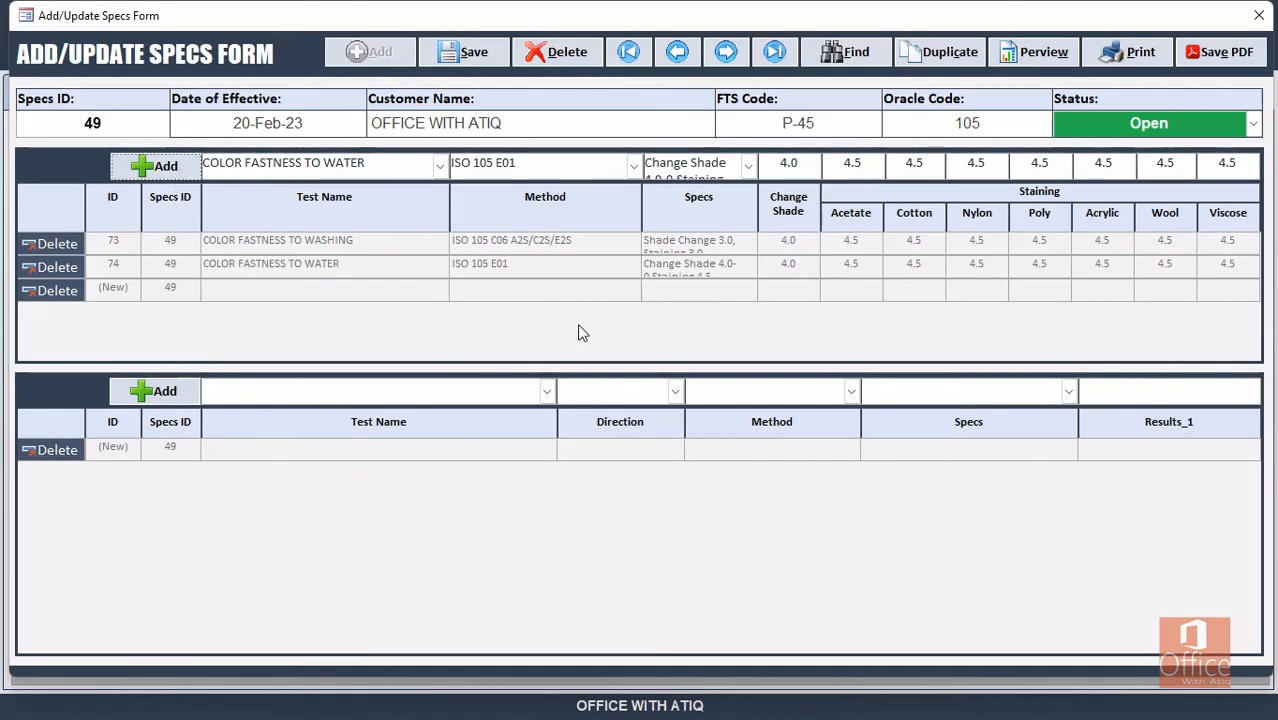
Add COLOR FASTNESS TO LIGHT in the lower table with Change Shade direction and method ISO 105 B02.
left_click(302, 395)
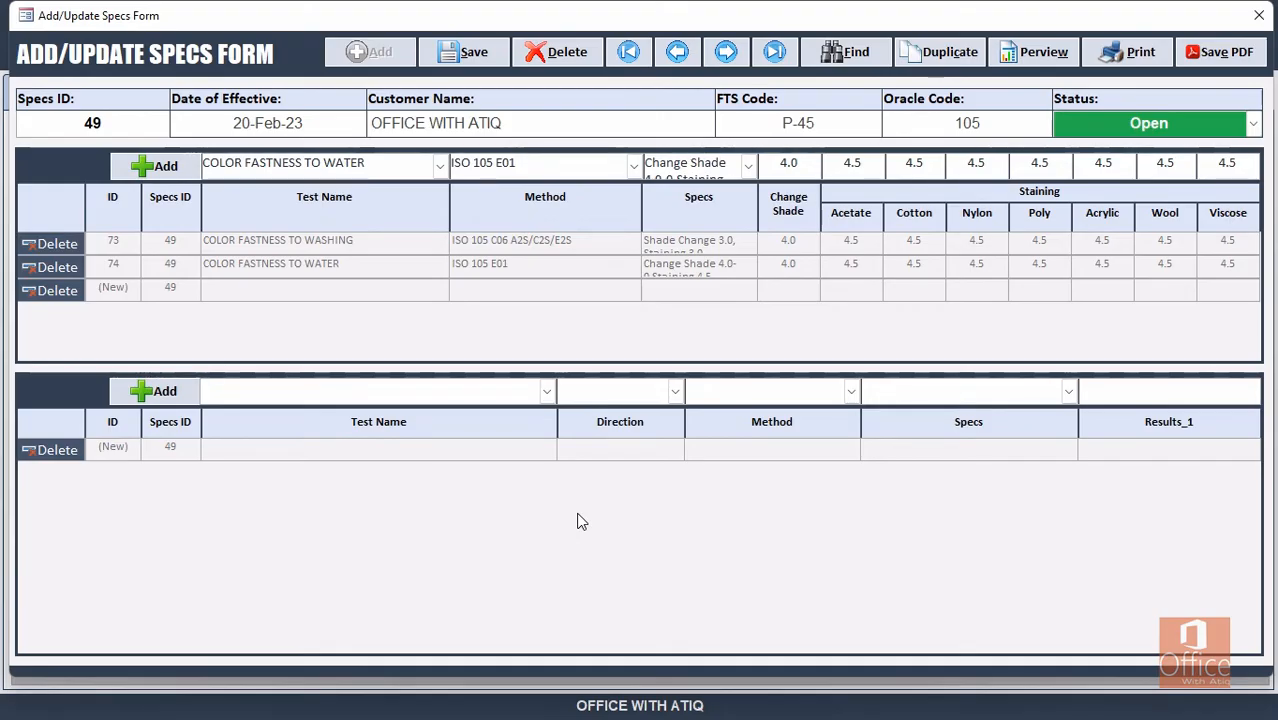
type("color ")
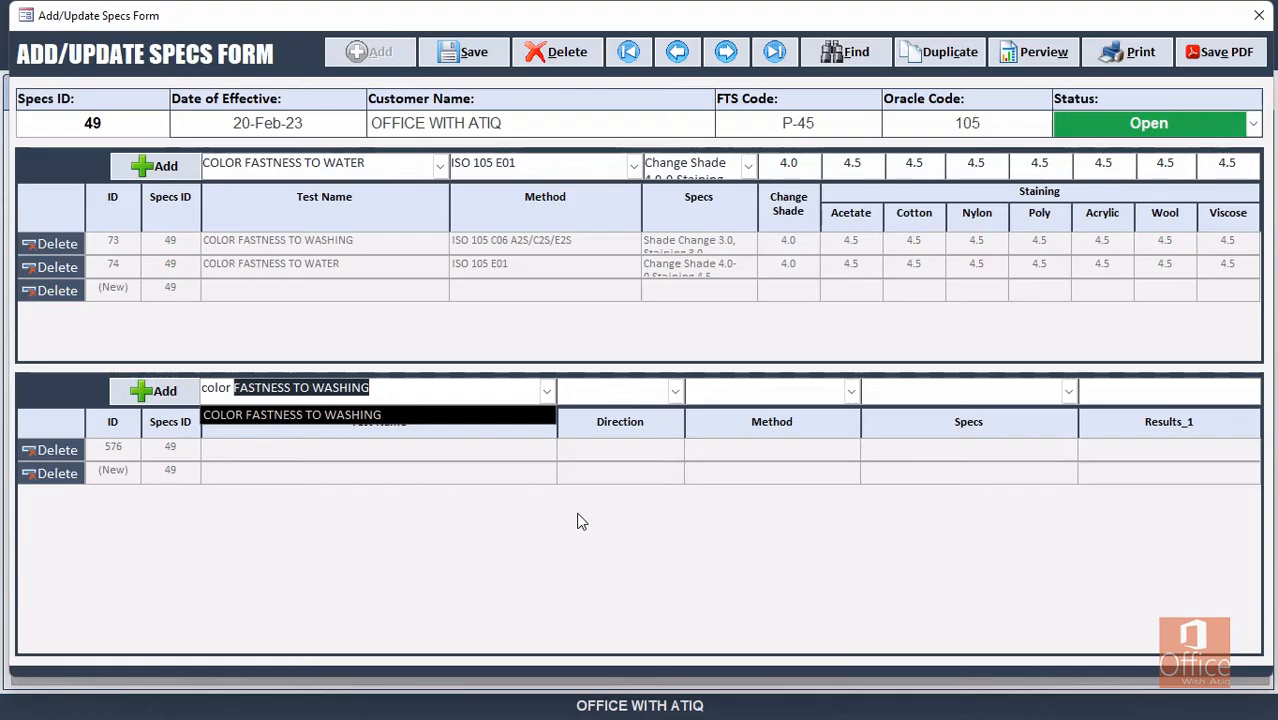
type("fastness t")
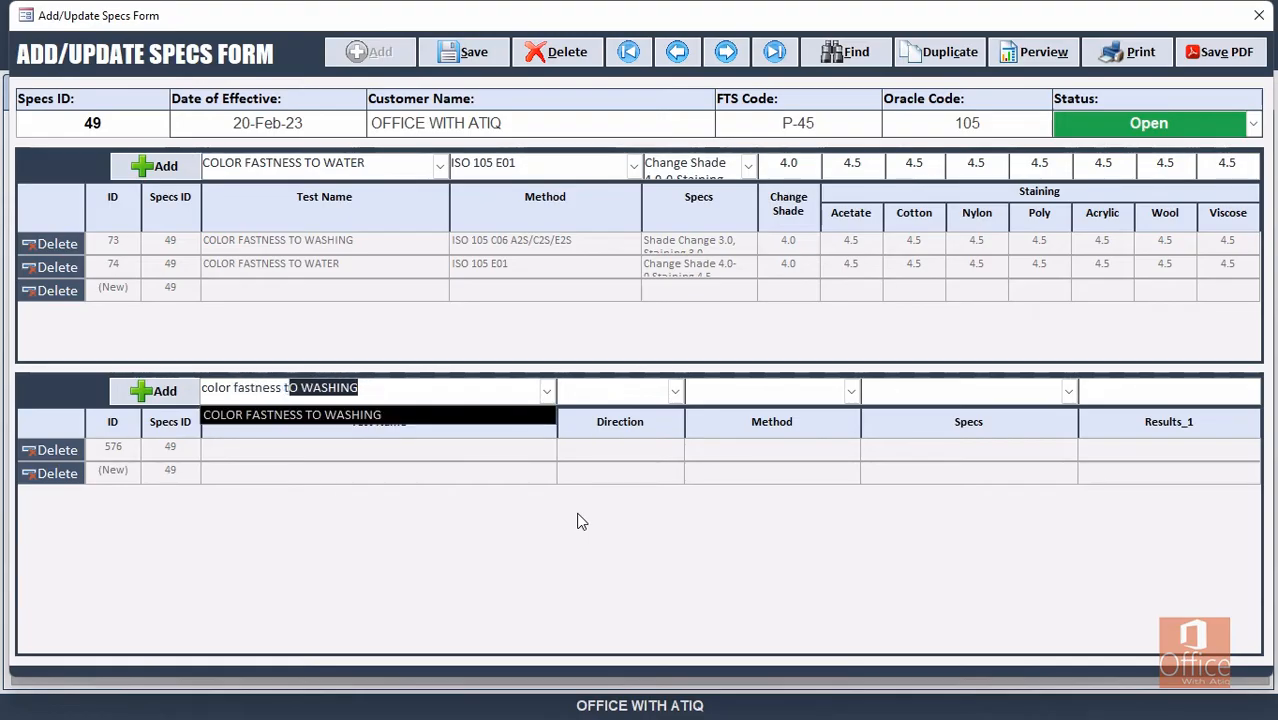
type("o l")
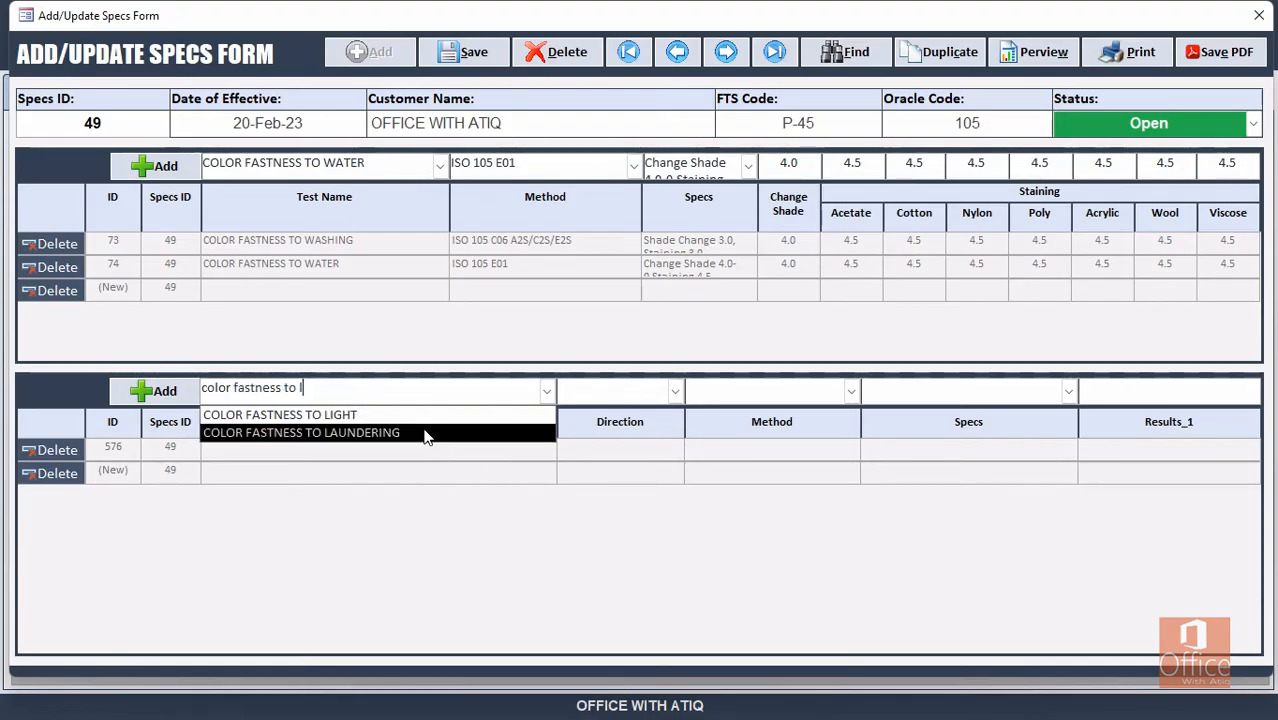
left_click(399, 414)
left_click(676, 390)
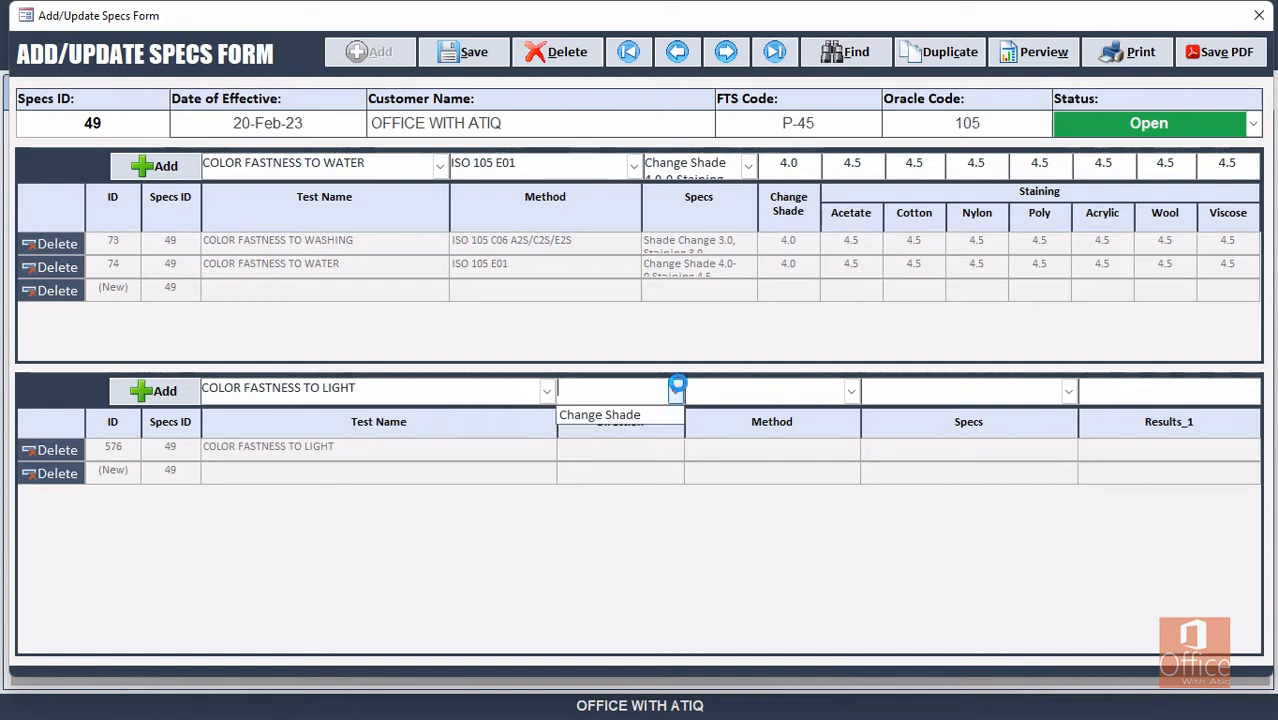
left_click(640, 414)
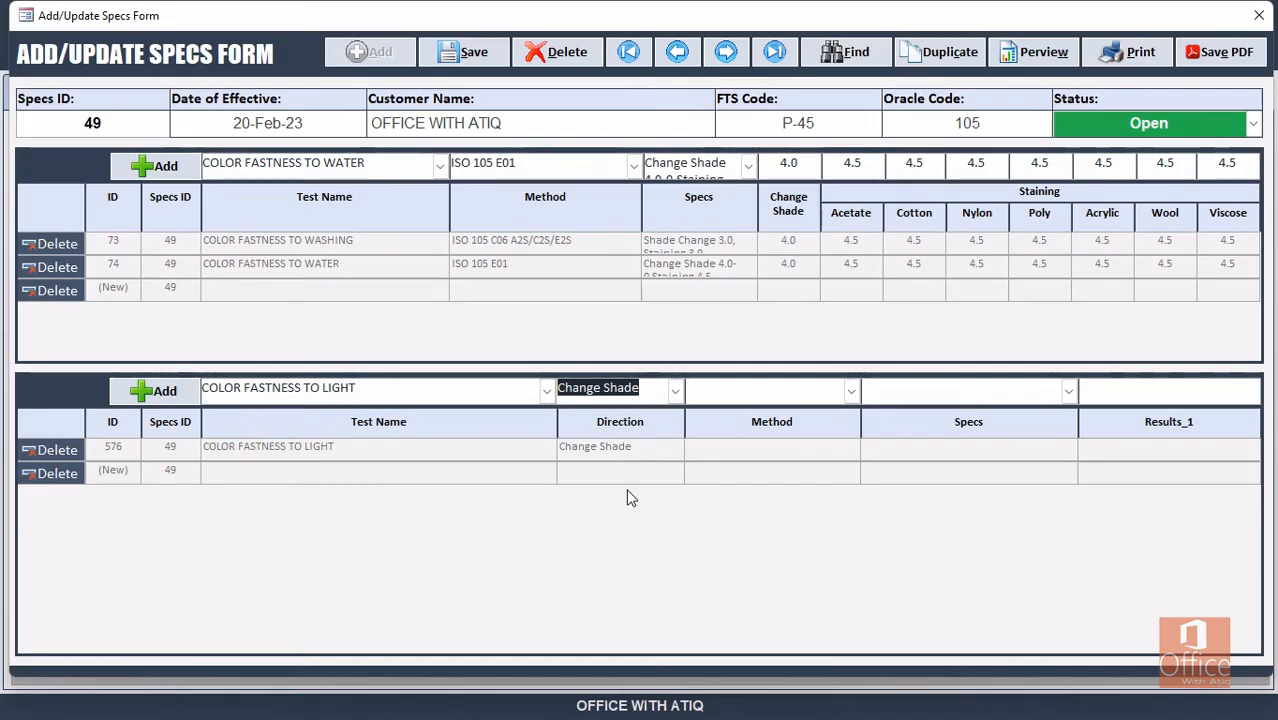
left_click(851, 391)
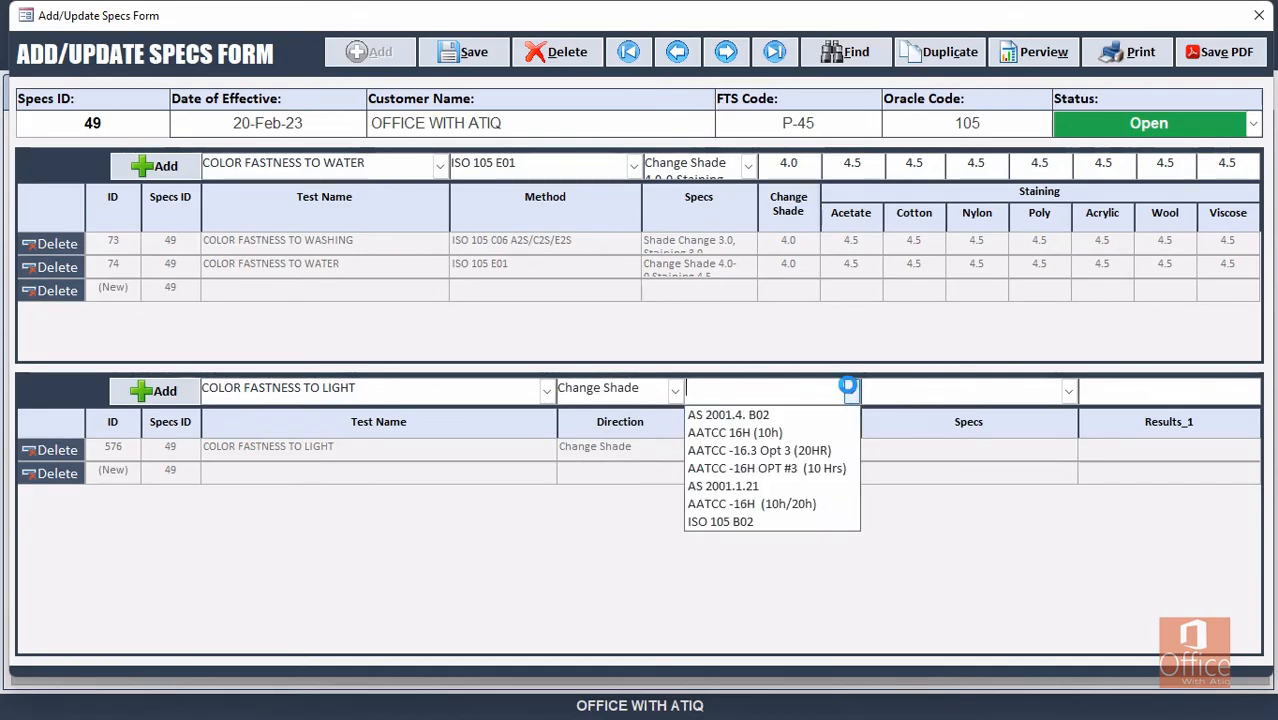
left_click(780, 521)
key("Tab")
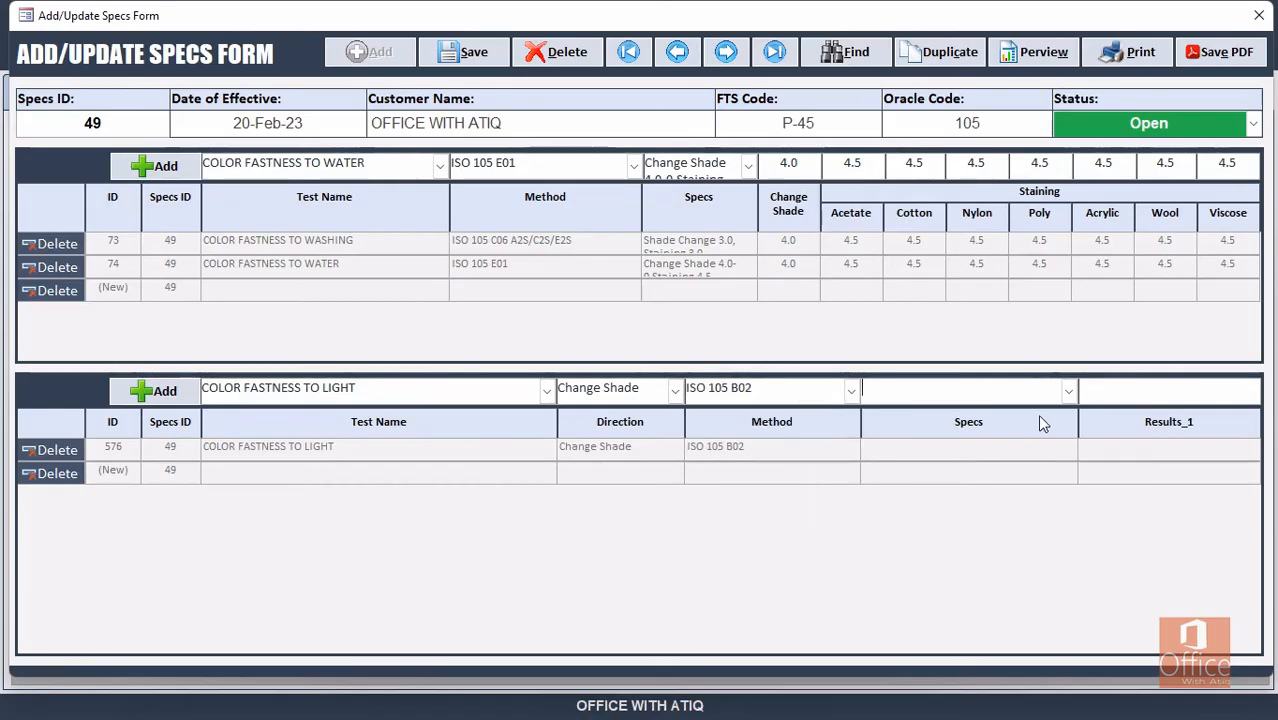
Set the light-fastness spec value to 5.0.
left_click(1068, 391)
left_click(930, 416)
type("4.5")
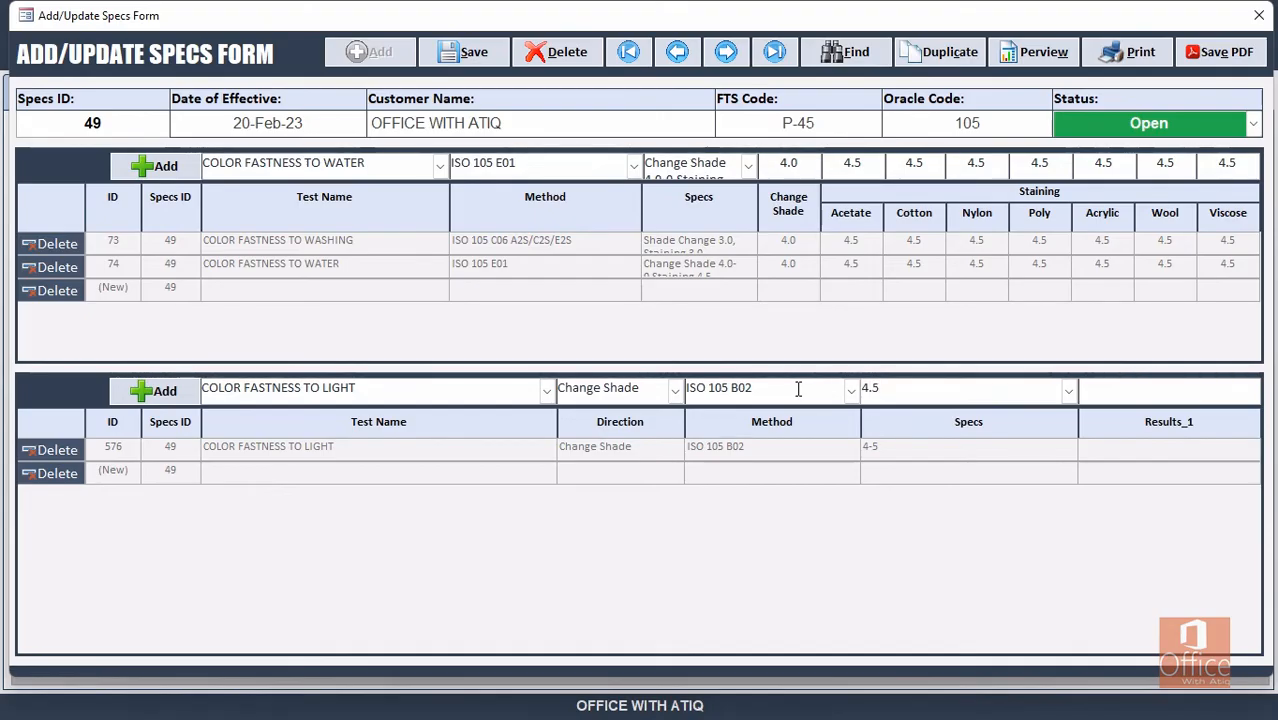
key("BackSpace")
key("BackSpace")
key("BackSpace")
type("5.0")
key("Tab")
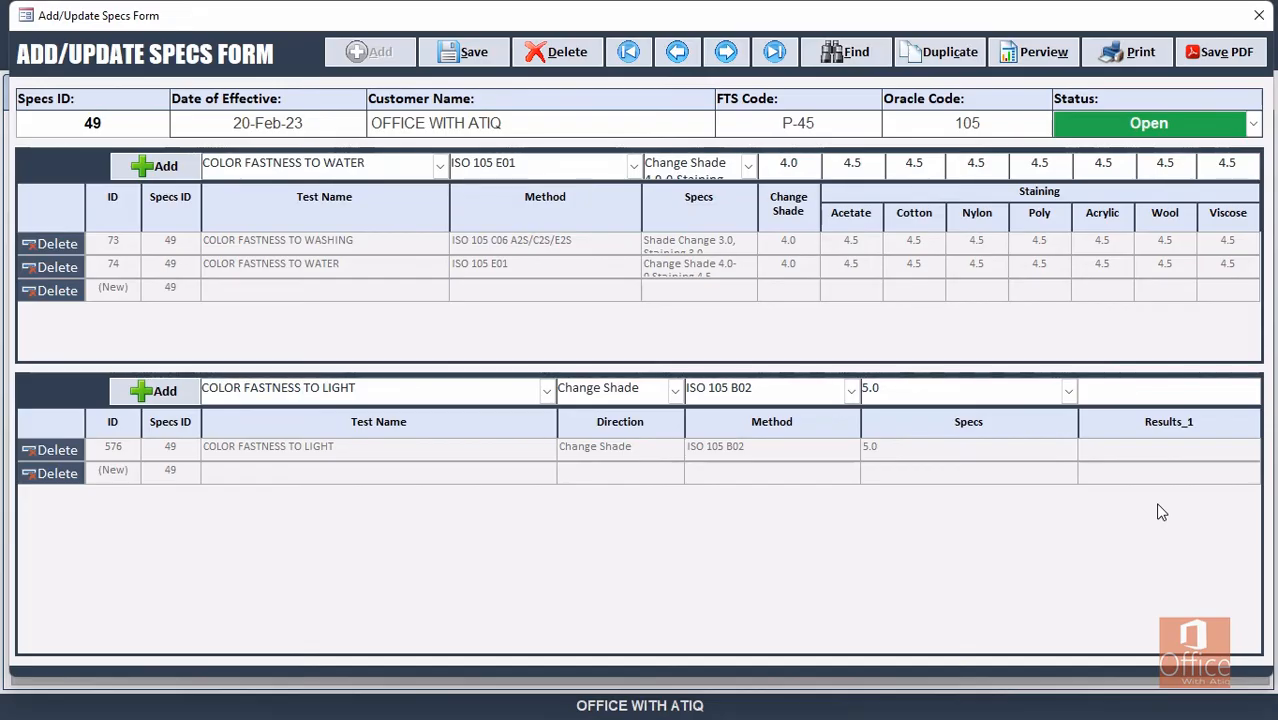
Finish the light result 5.0 and add DIMENSIONAL STABILITY TO WASHING as the next lower test.
type(".0")
left_click(180, 397)
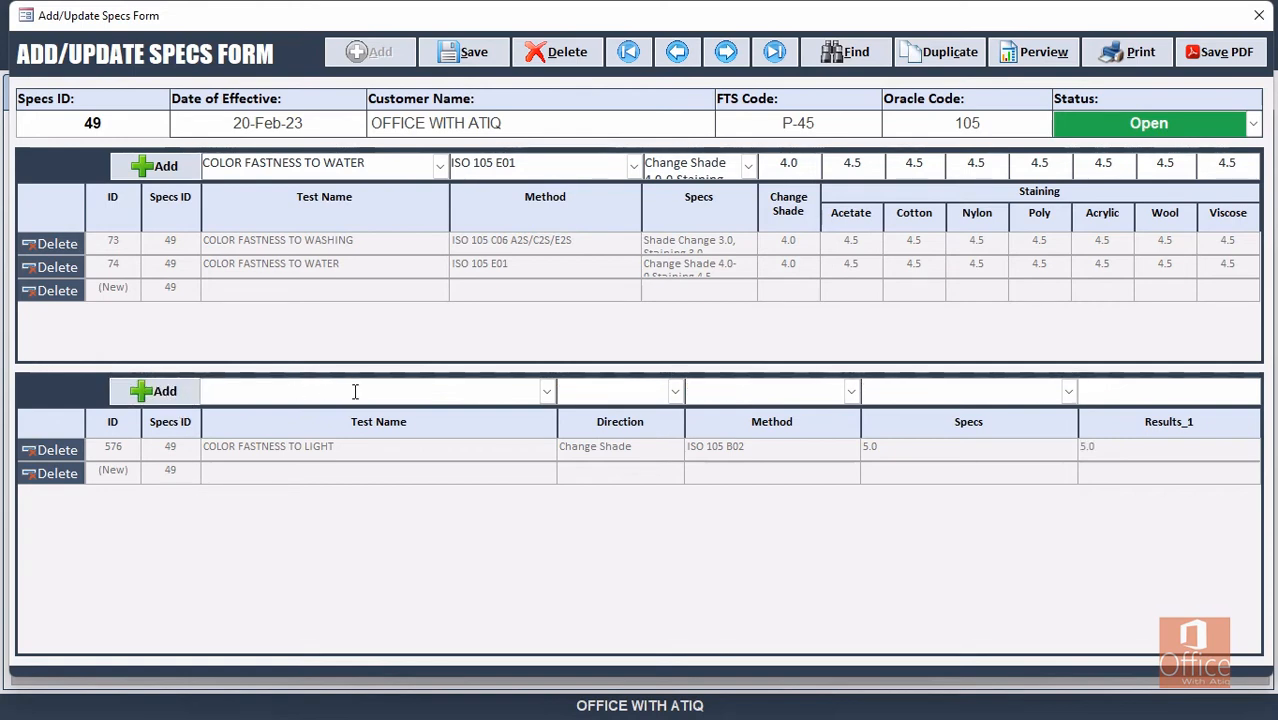
type("diMENSIONAL STABILITY TO WASHING")
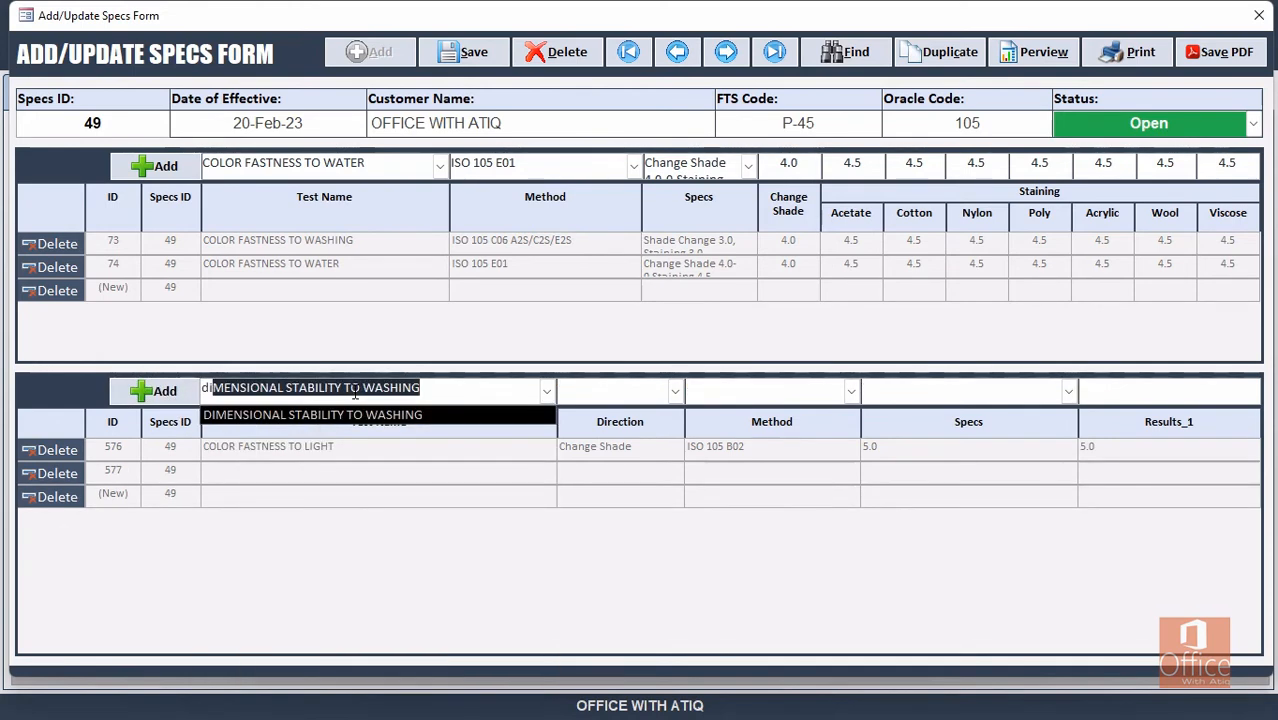
key("Tab")
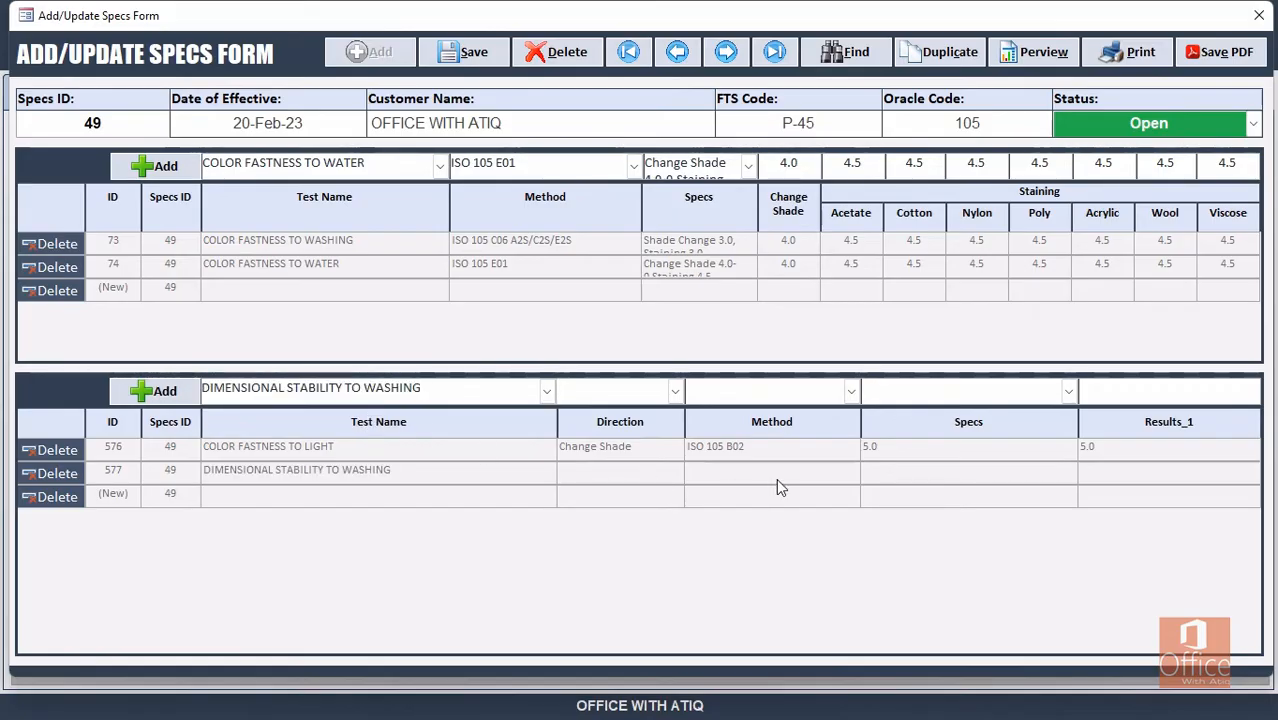
Set Warp/Weft, method ISO 6330 5A 40°C, spec ±3.00%, and save the specs record.
left_click(675, 391)
left_click(650, 419)
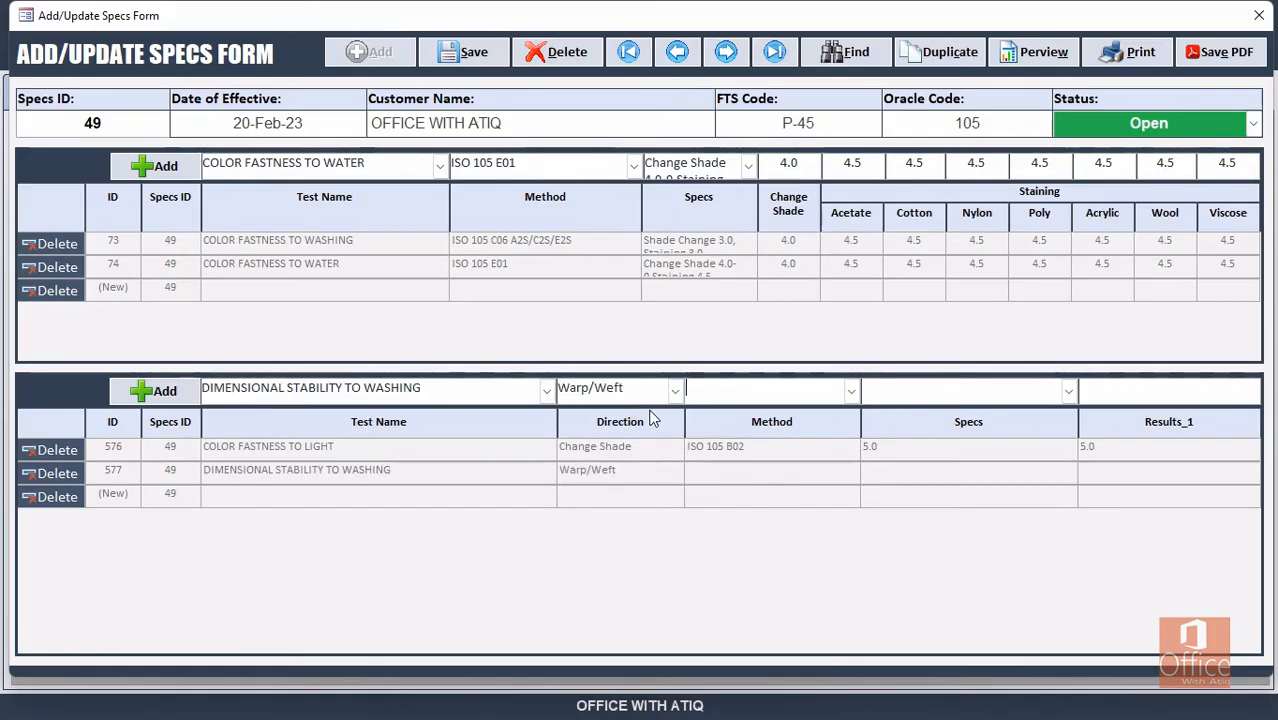
left_click(851, 391)
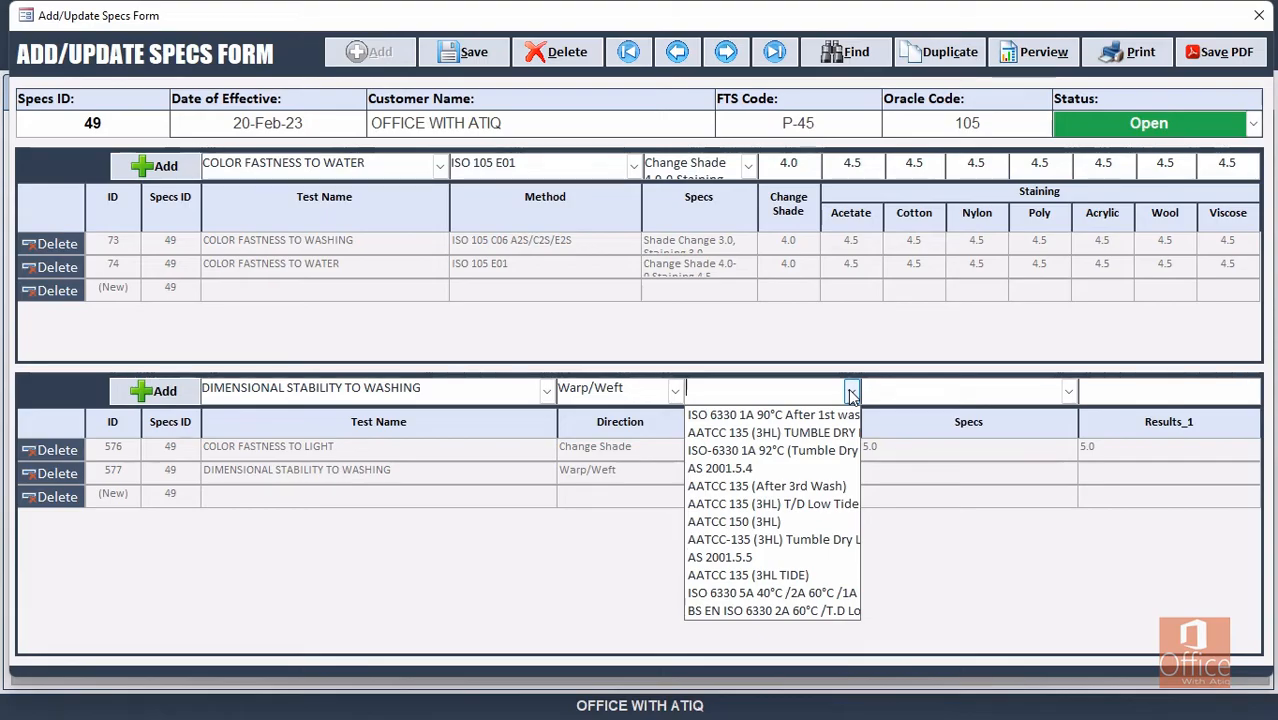
left_click(796, 594)
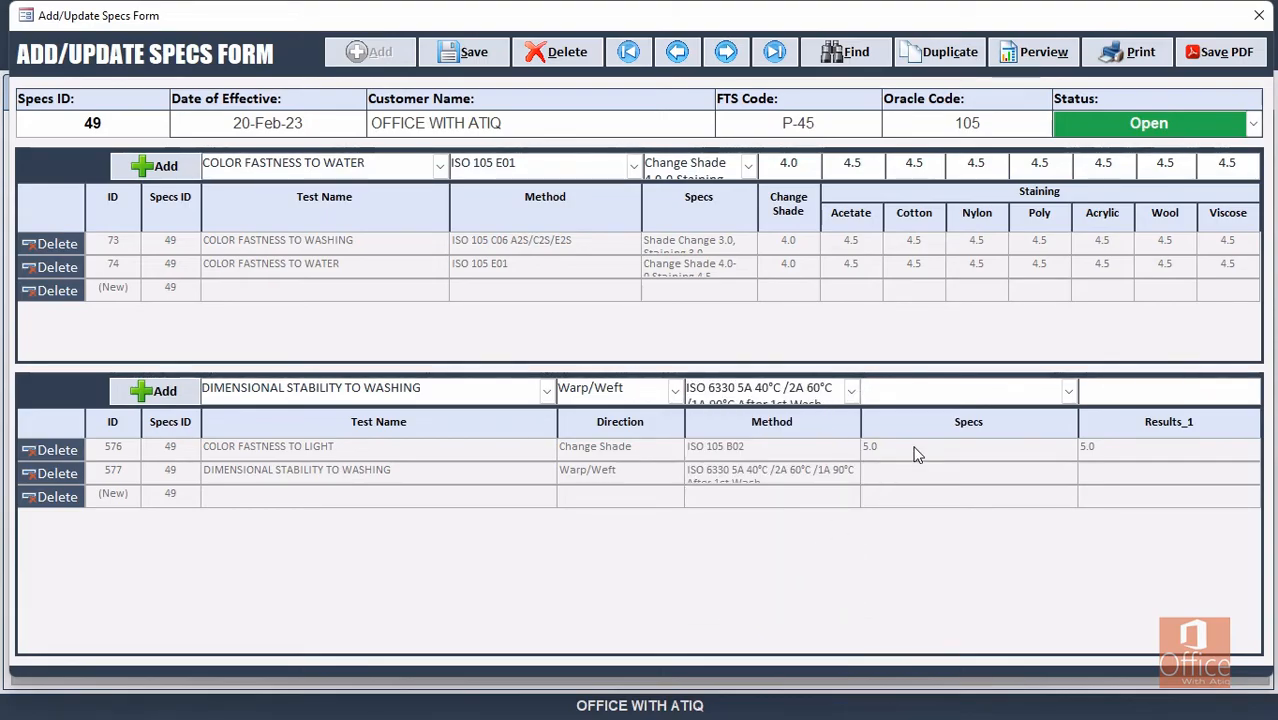
left_click(1068, 391)
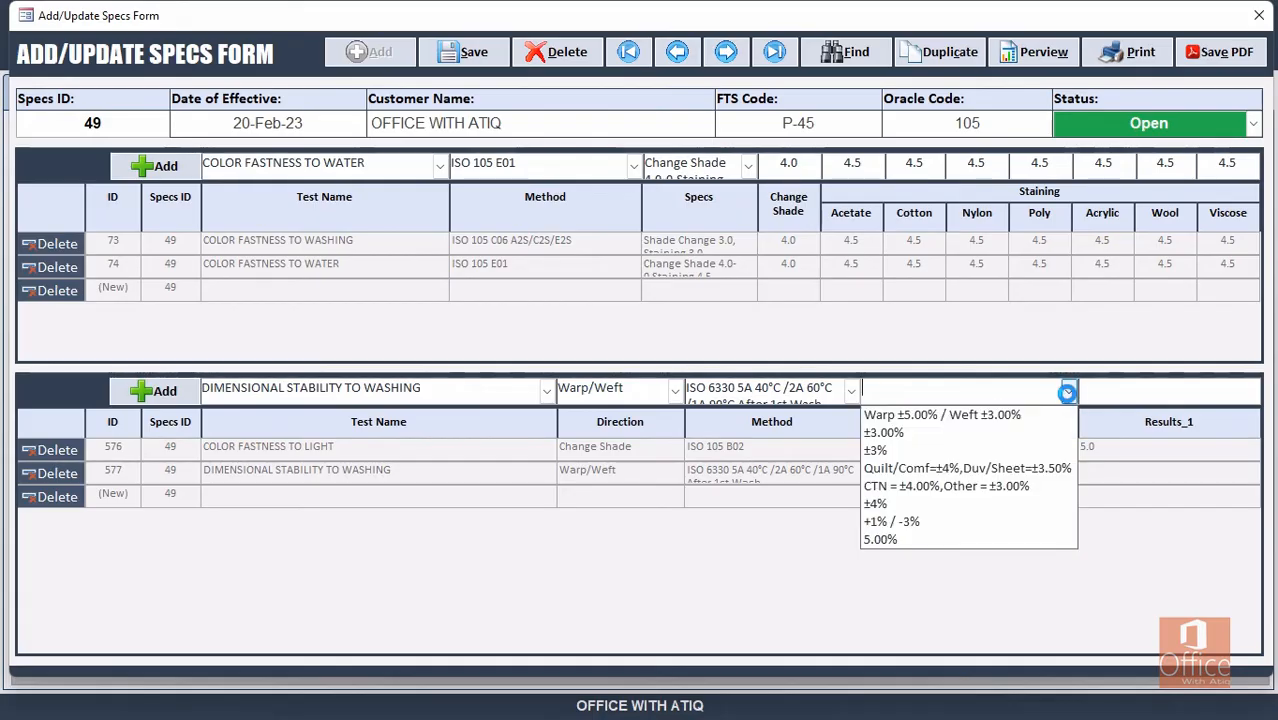
left_click(920, 435)
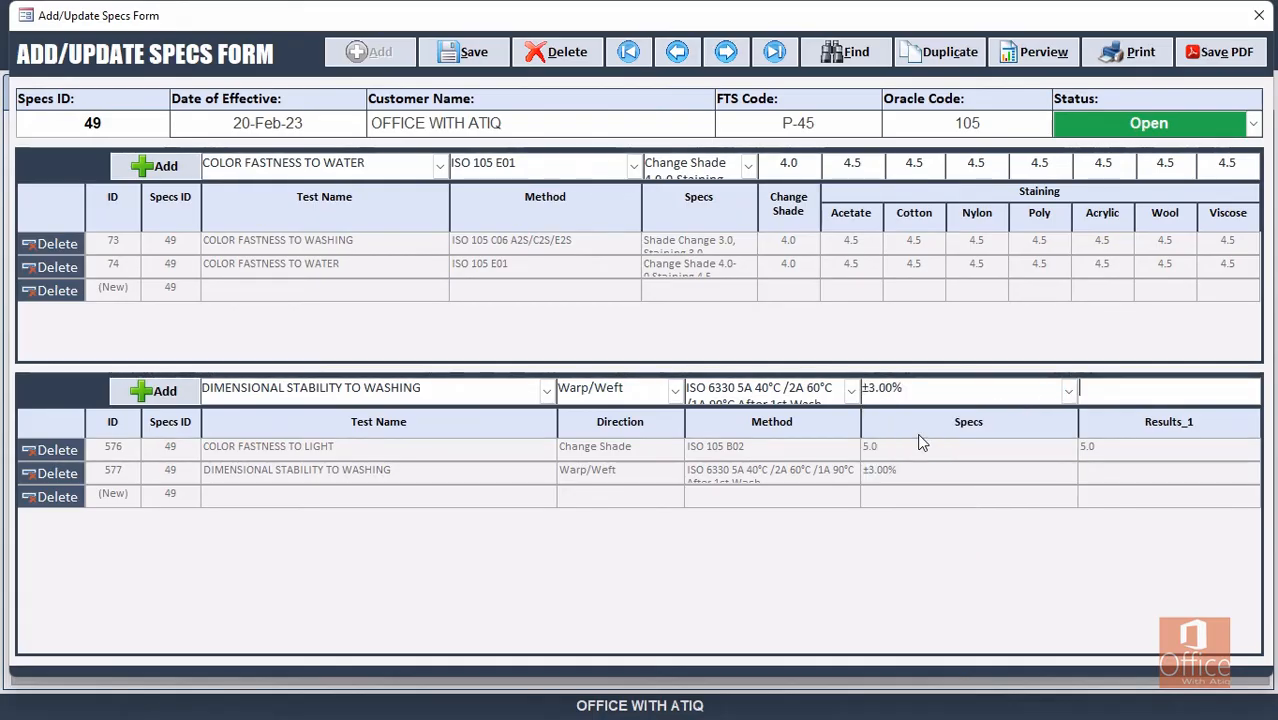
left_click(1188, 391)
left_click(465, 52)
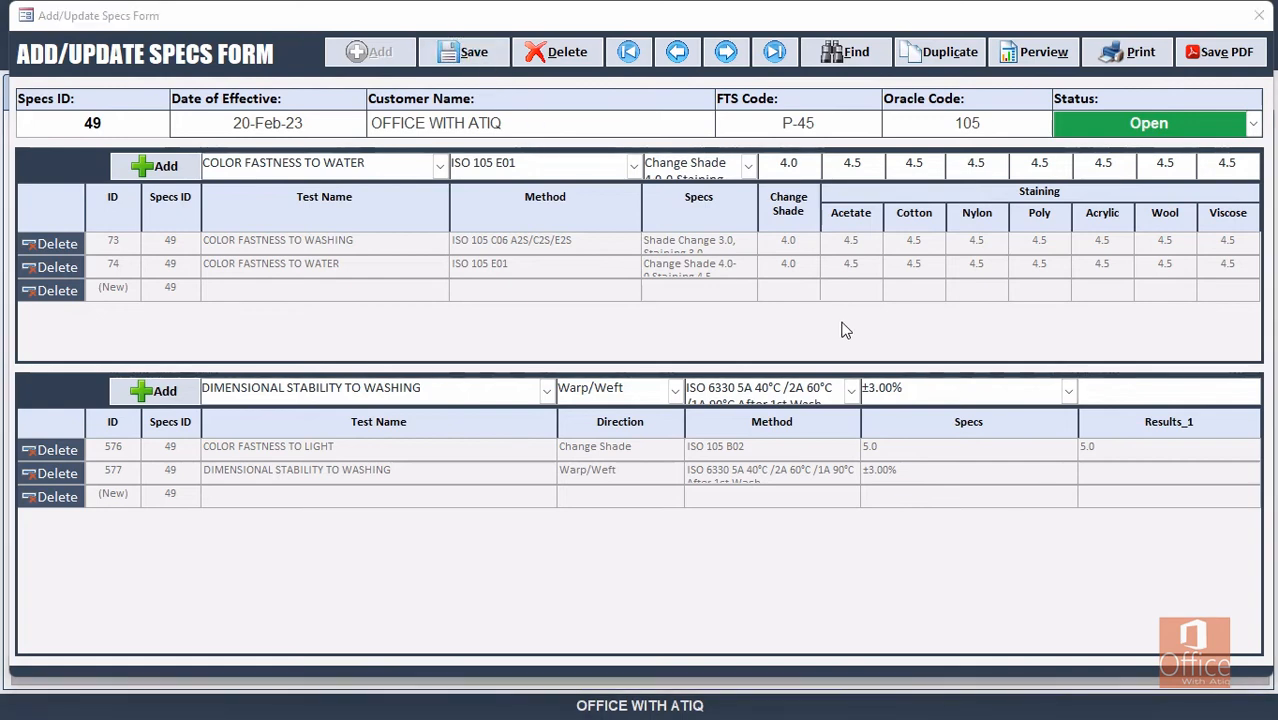
left_click(776, 410)
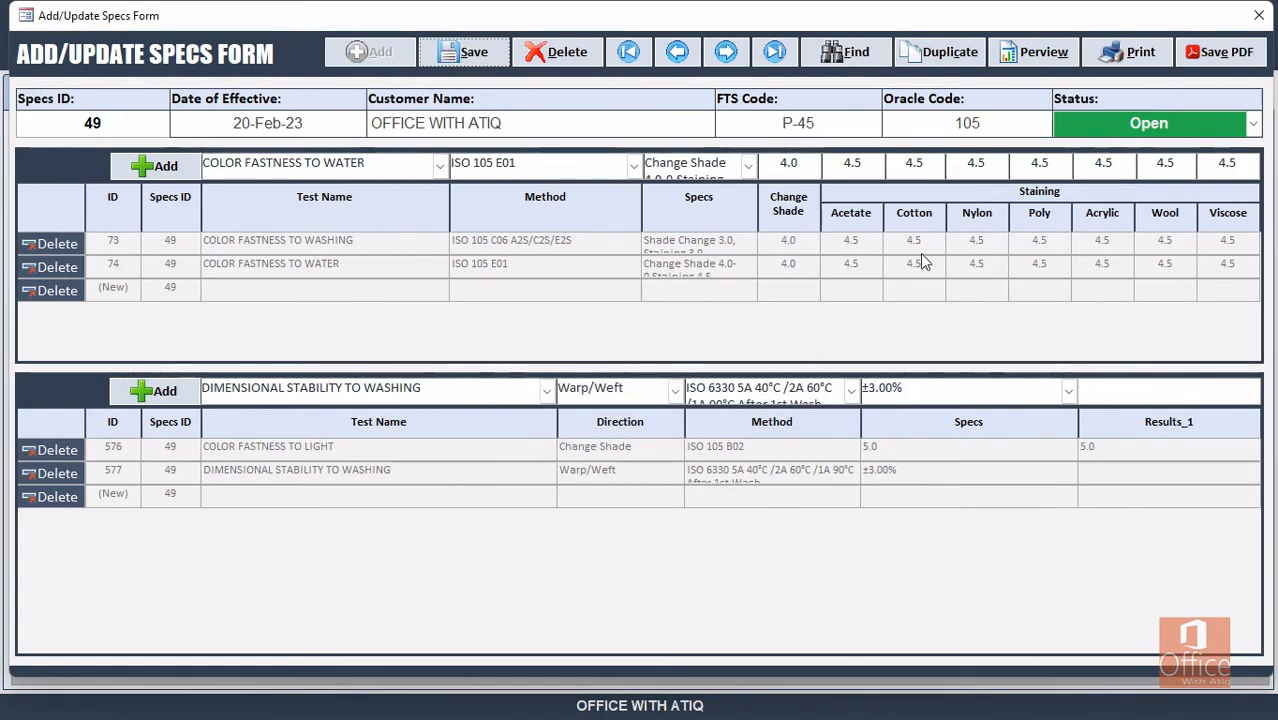
Copy report 1's Job# from the reports list, then start new blank report 182.
left_click(1259, 16)
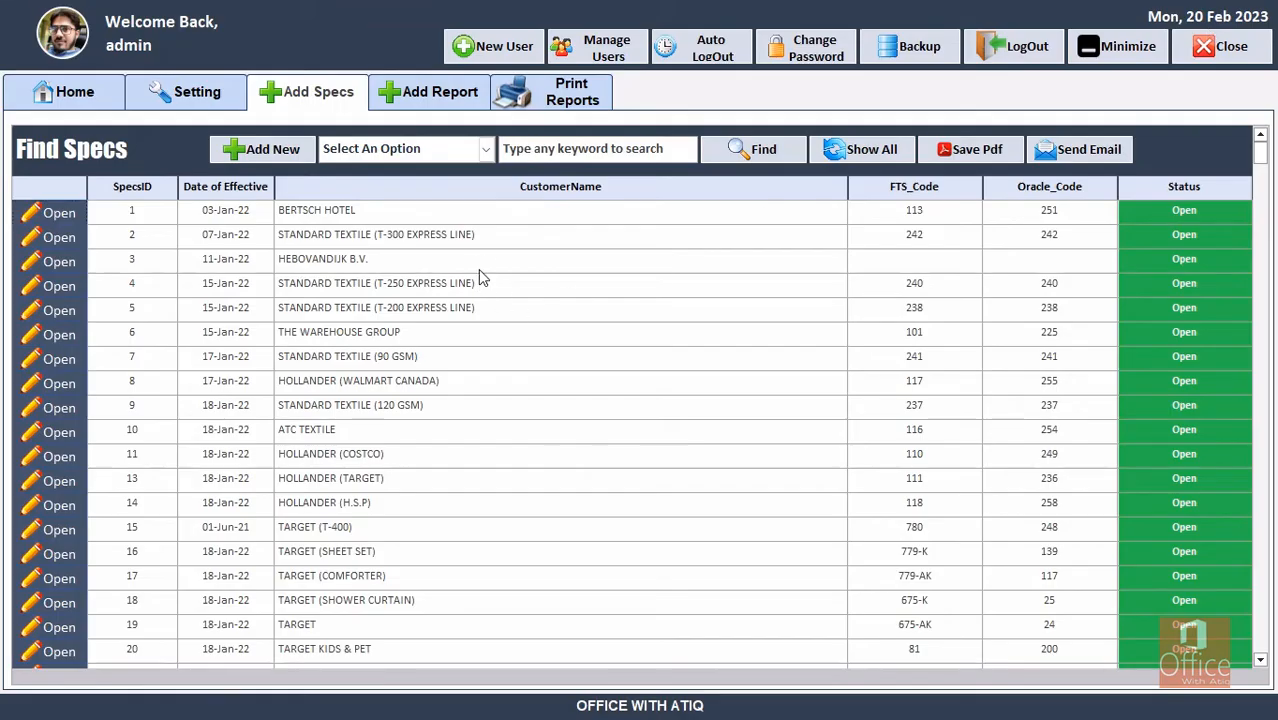
left_click(418, 97)
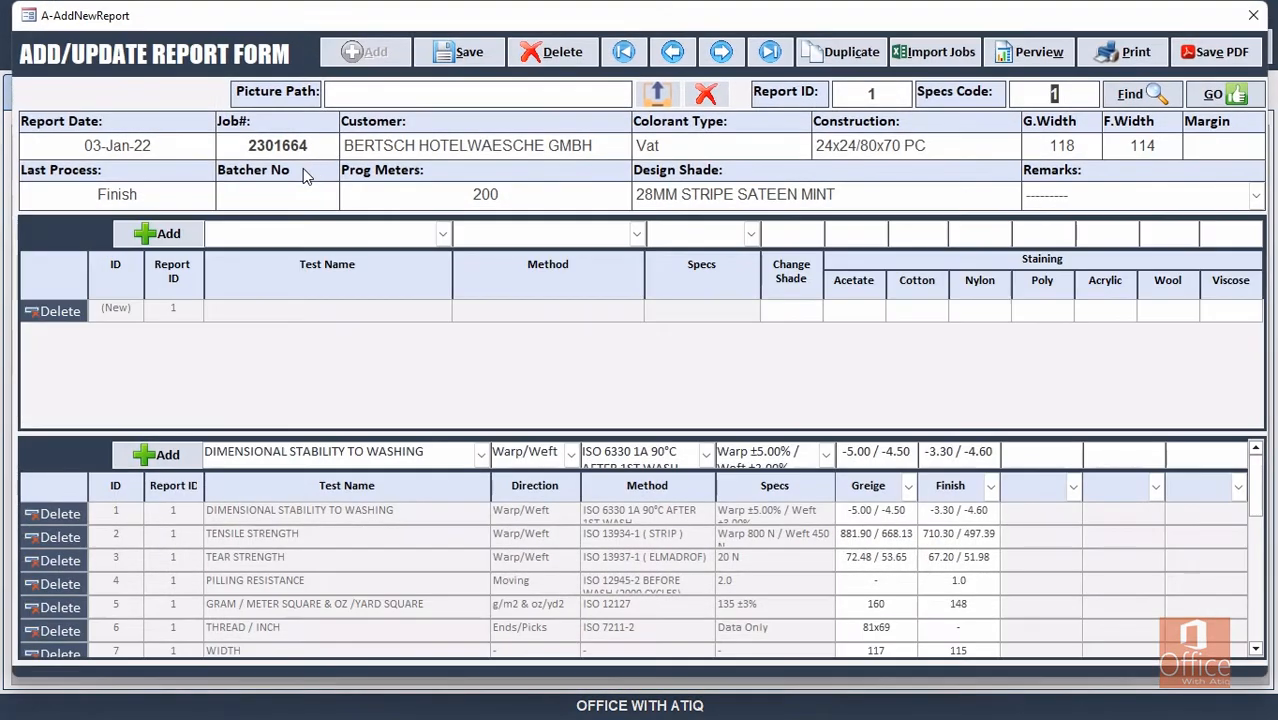
left_click_drag(319, 142, 236, 143)
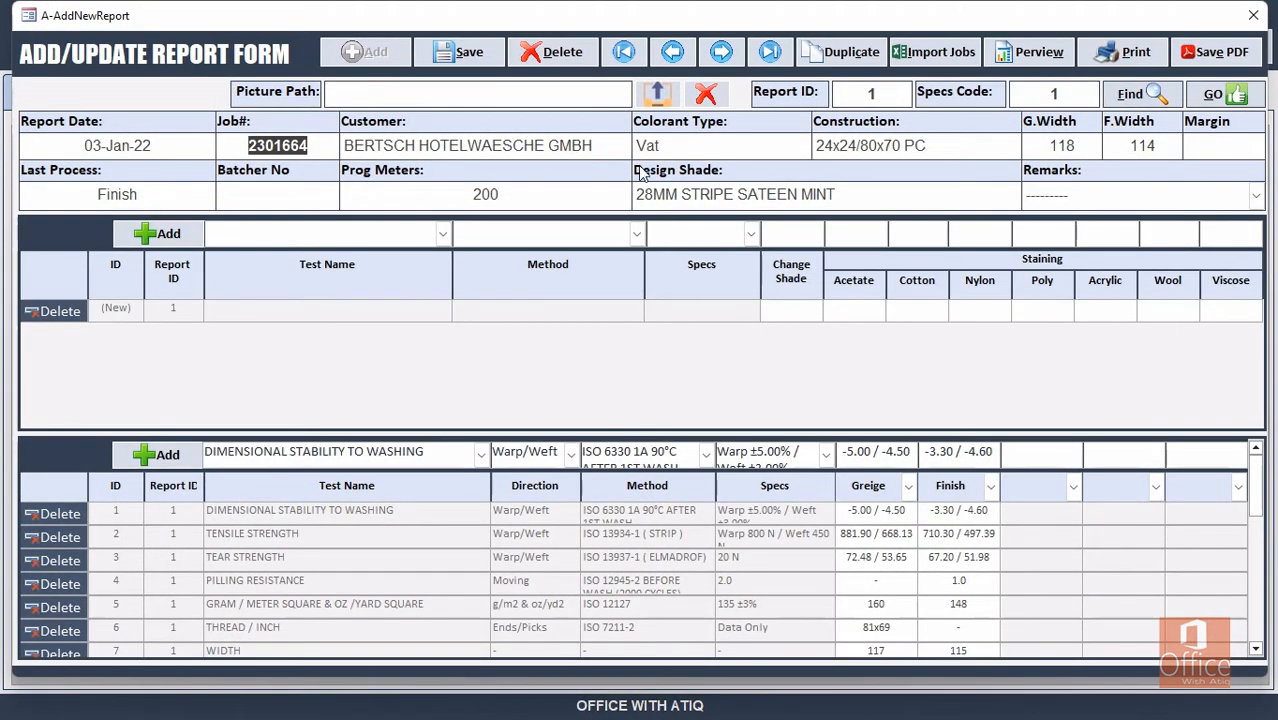
left_click(1253, 15)
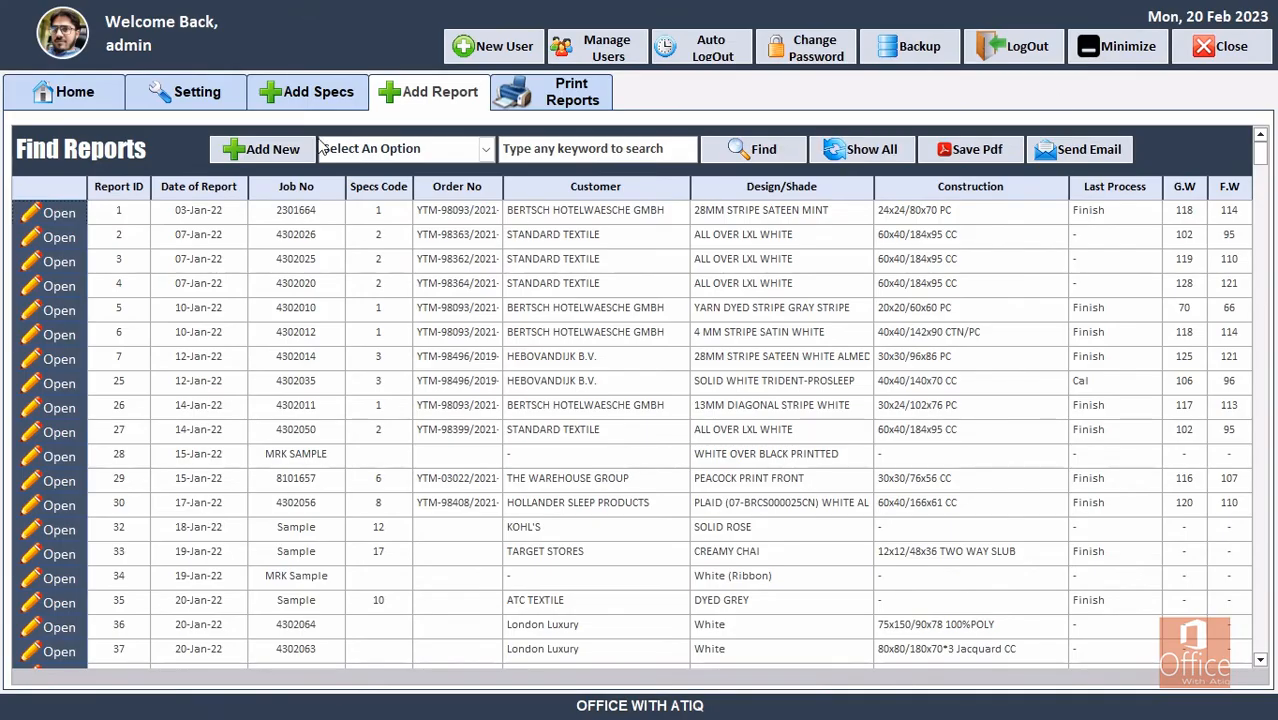
left_click(276, 156)
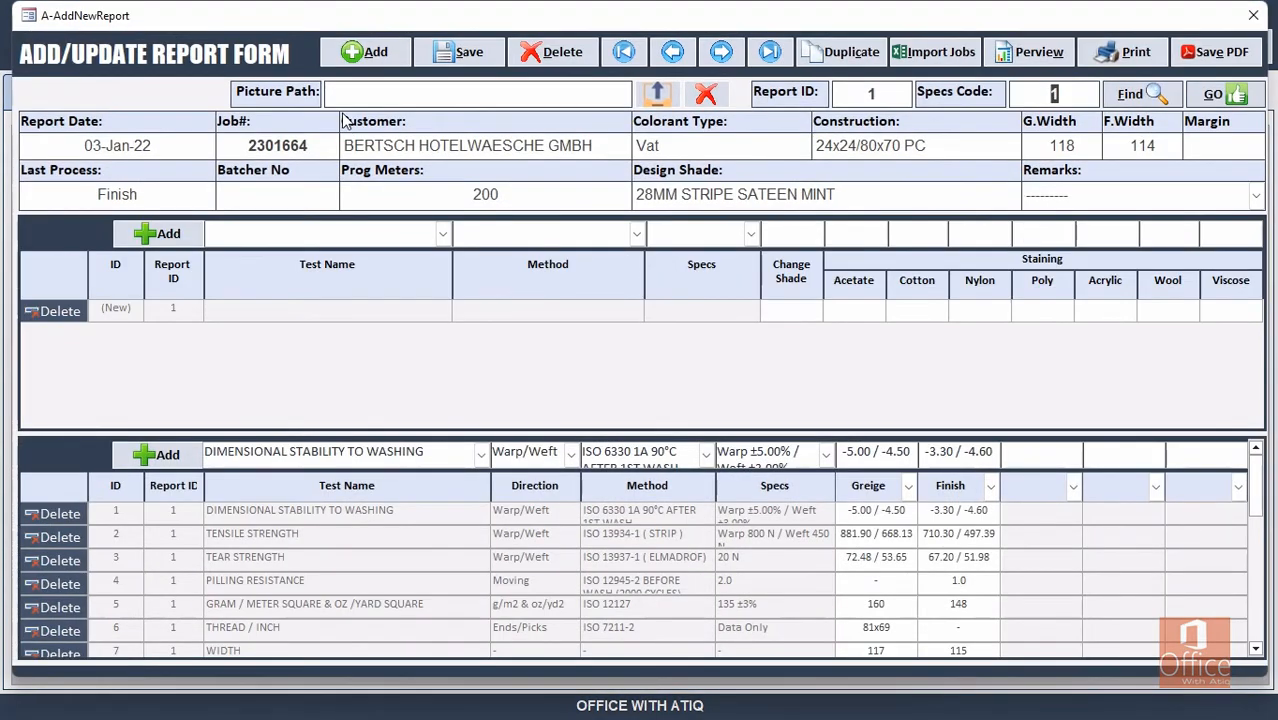
left_click(365, 52)
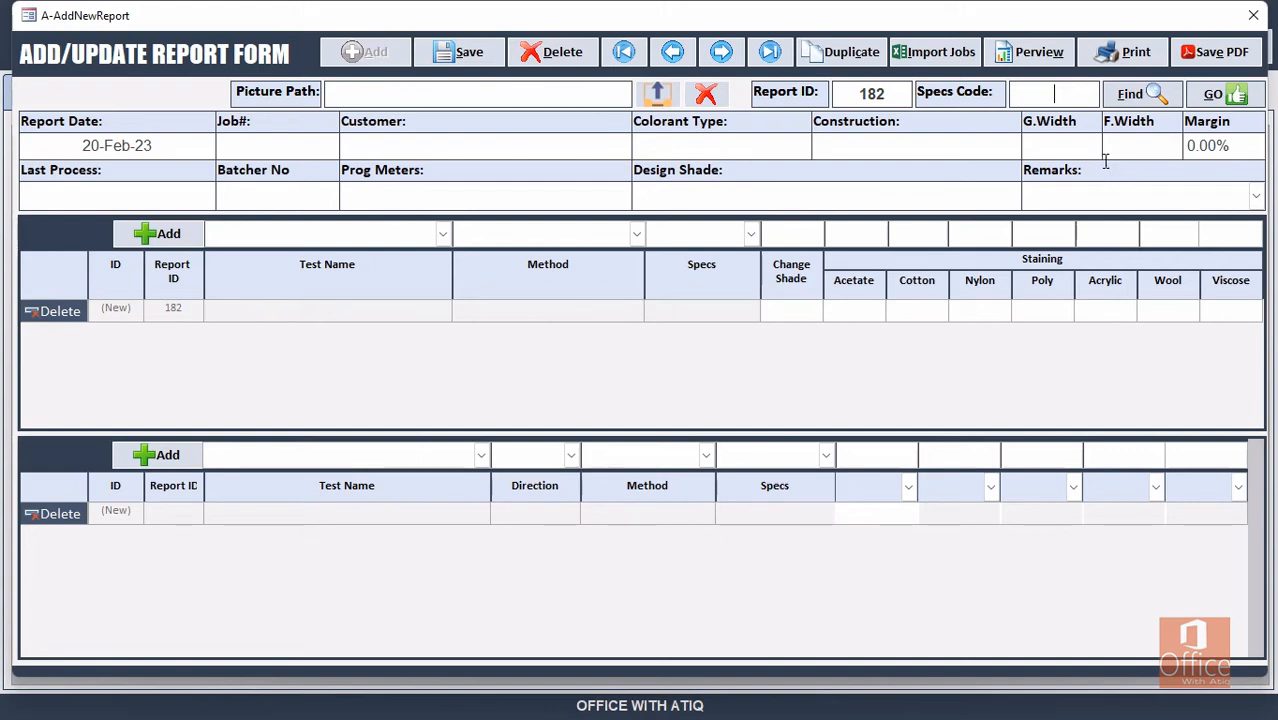
Search specs by Customer Name 'office with' and load spec 49 into the report.
left_click(1140, 95)
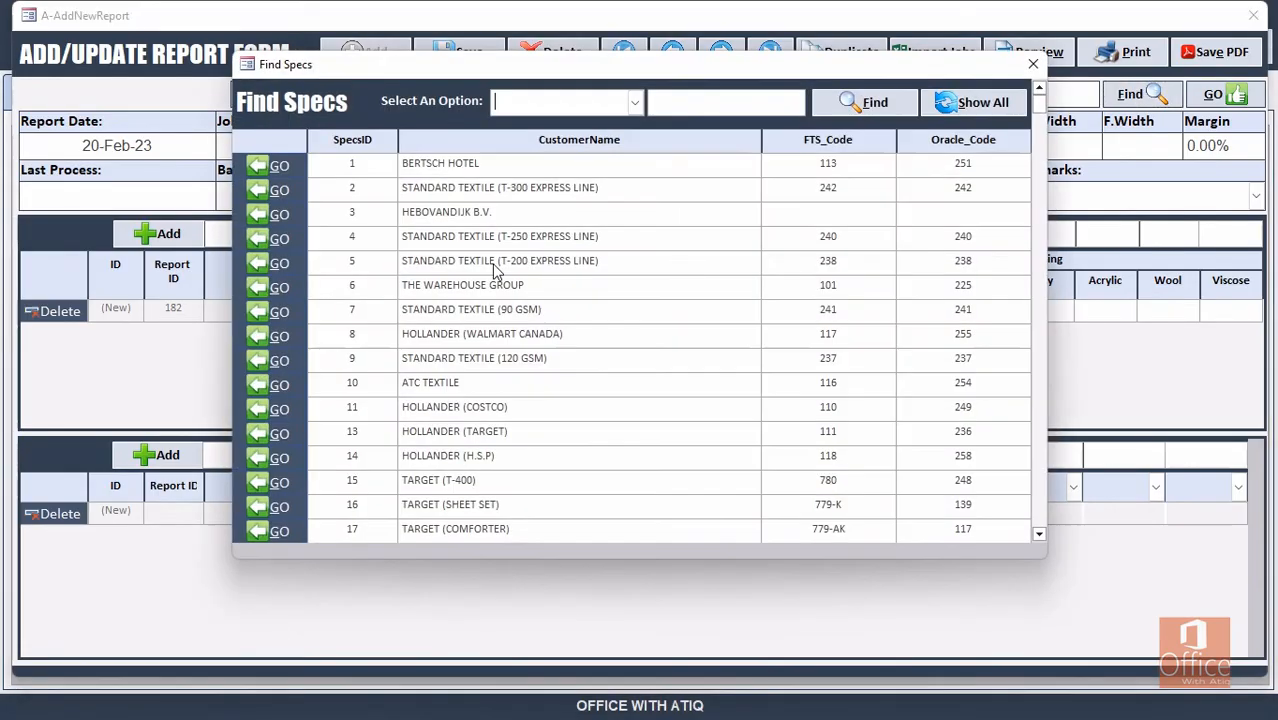
left_click(634, 102)
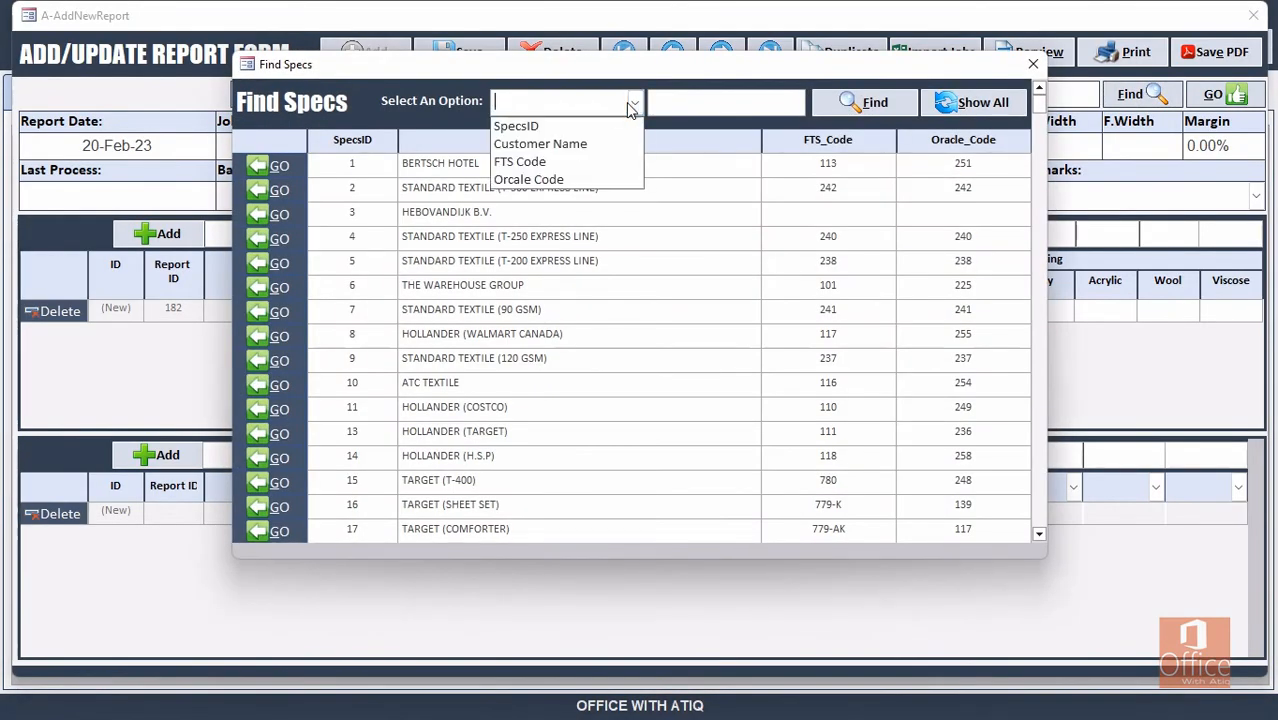
left_click(594, 140)
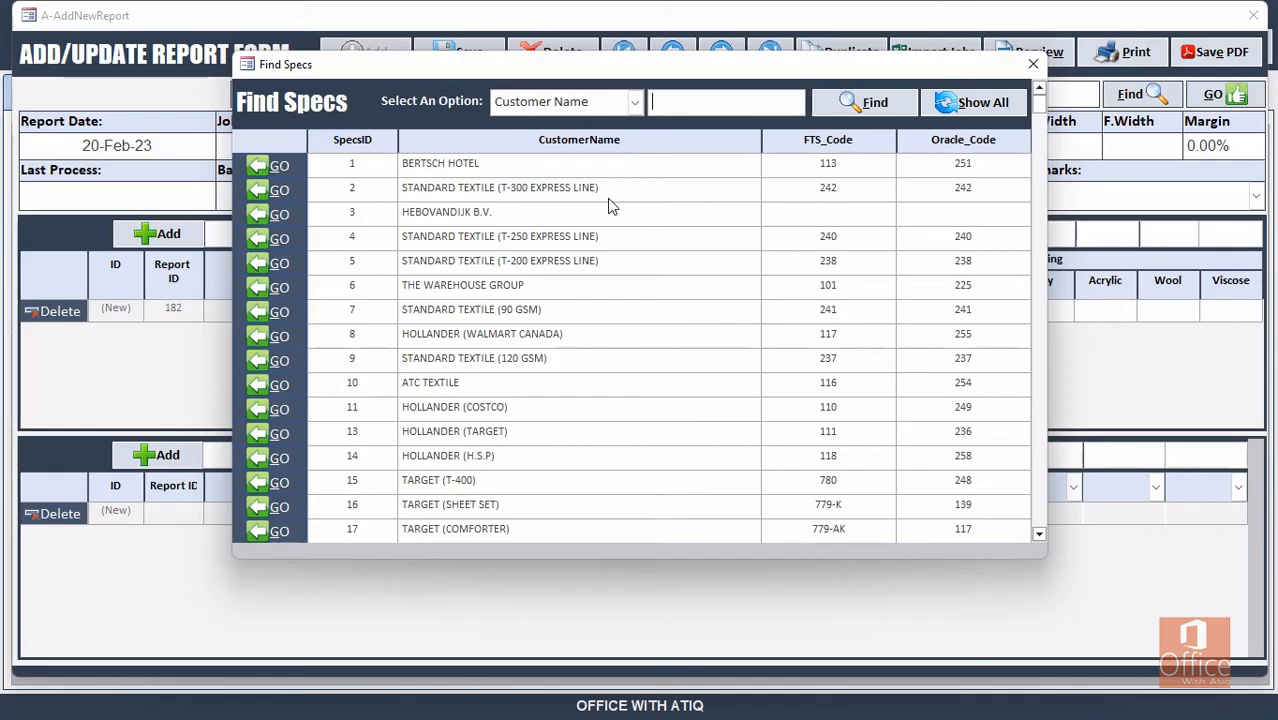
type("office with")
left_click(864, 102)
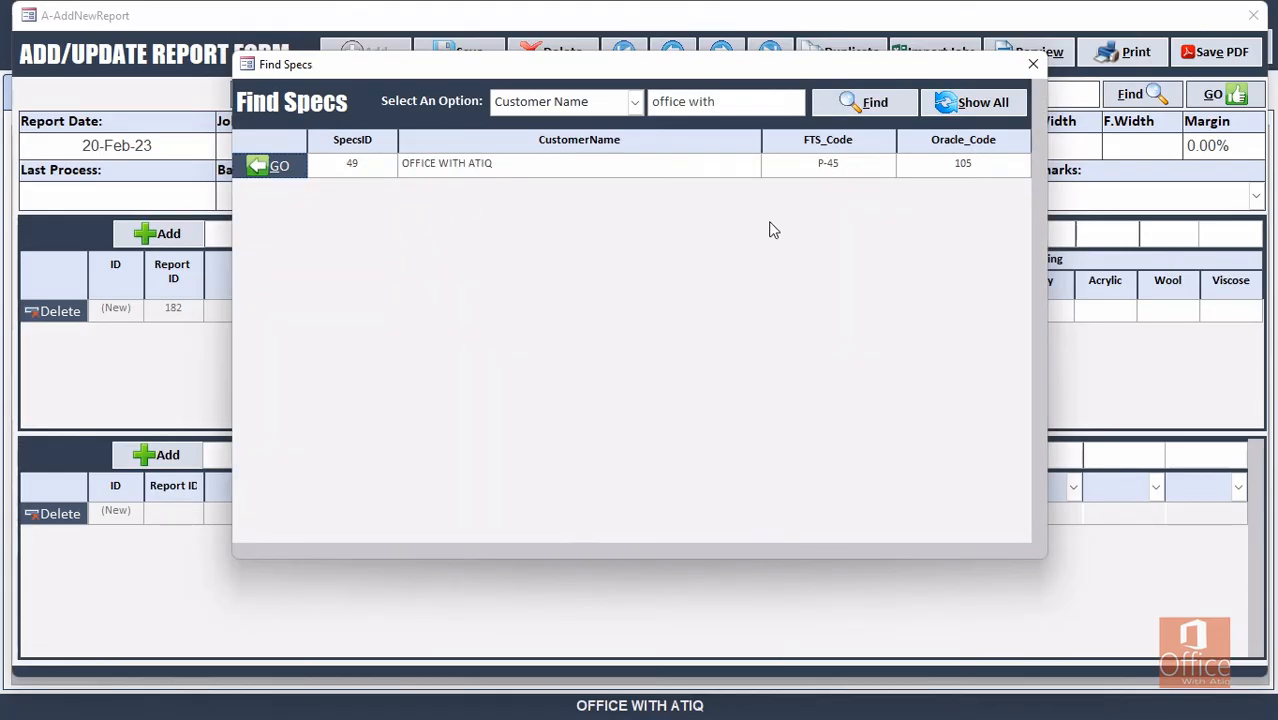
left_click(280, 167)
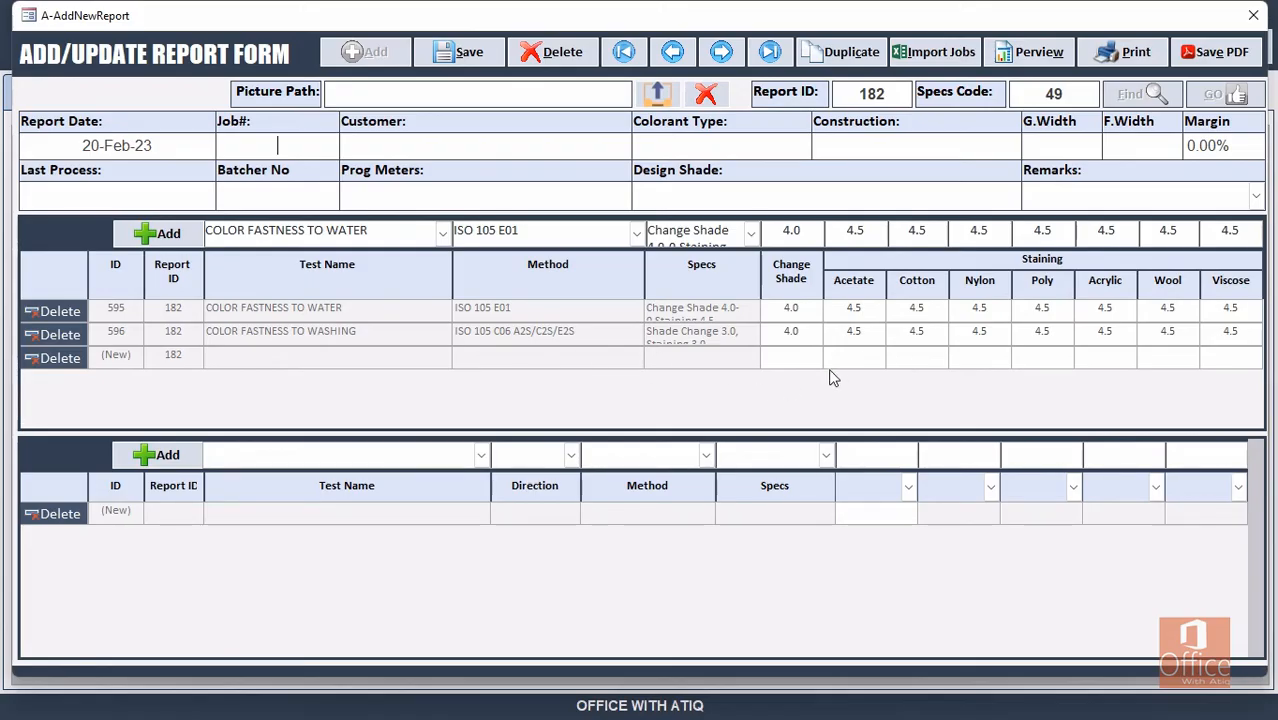
Paste Job# 2301664 to pull job details, then enter Last Process A/Sanfo and Batcher No 45-D.
type("2301664")
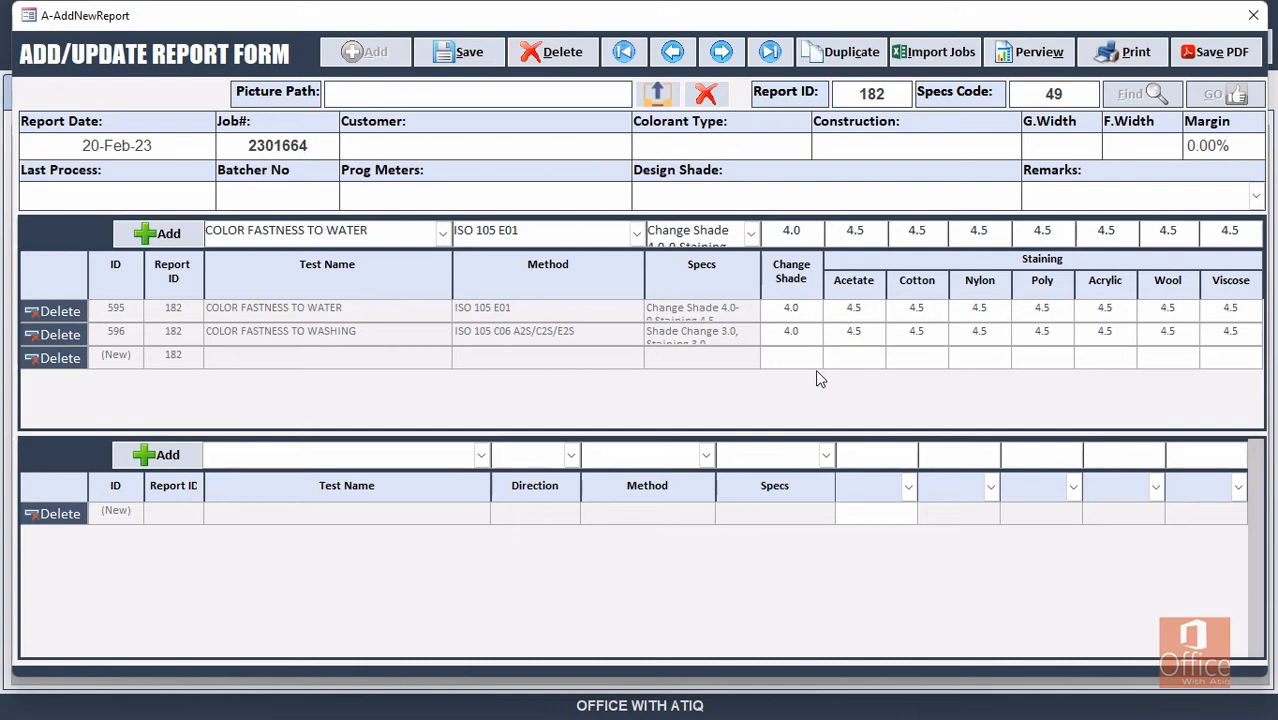
key("Return")
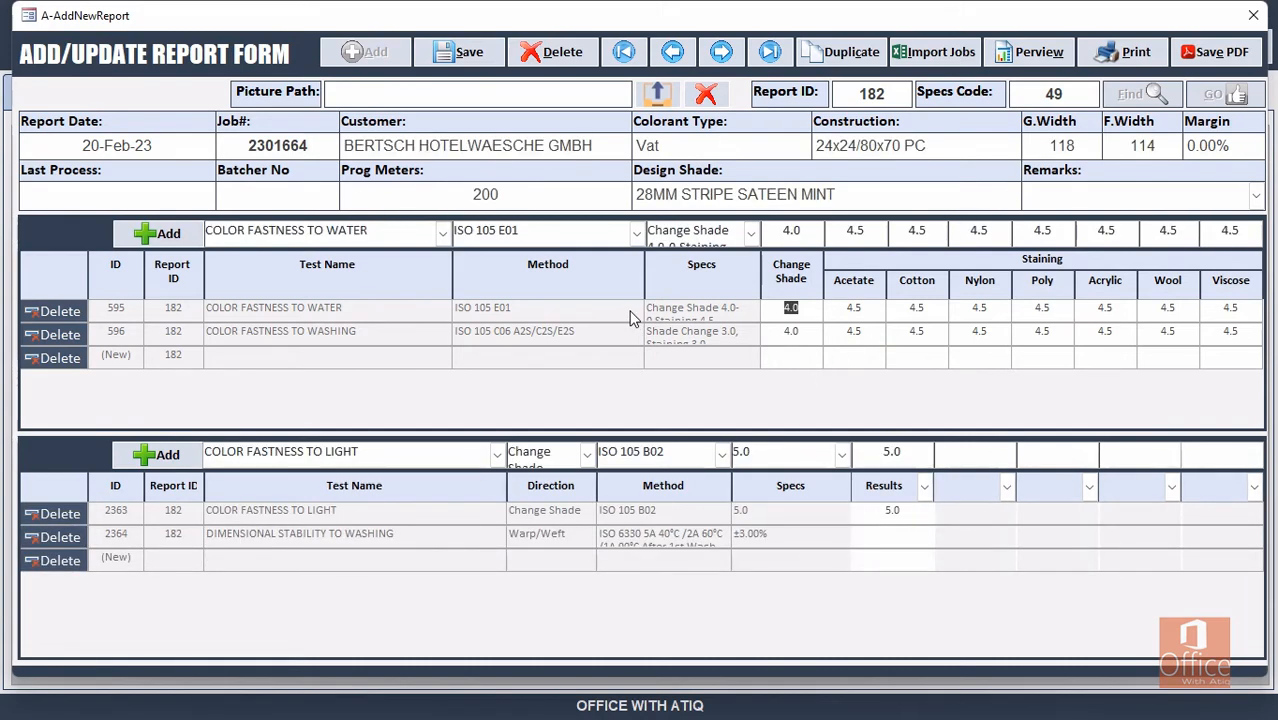
left_click(133, 195)
left_click(983, 488)
left_click(1156, 488)
left_click(167, 200)
type("A/")
type("Sanfo")
type("45")
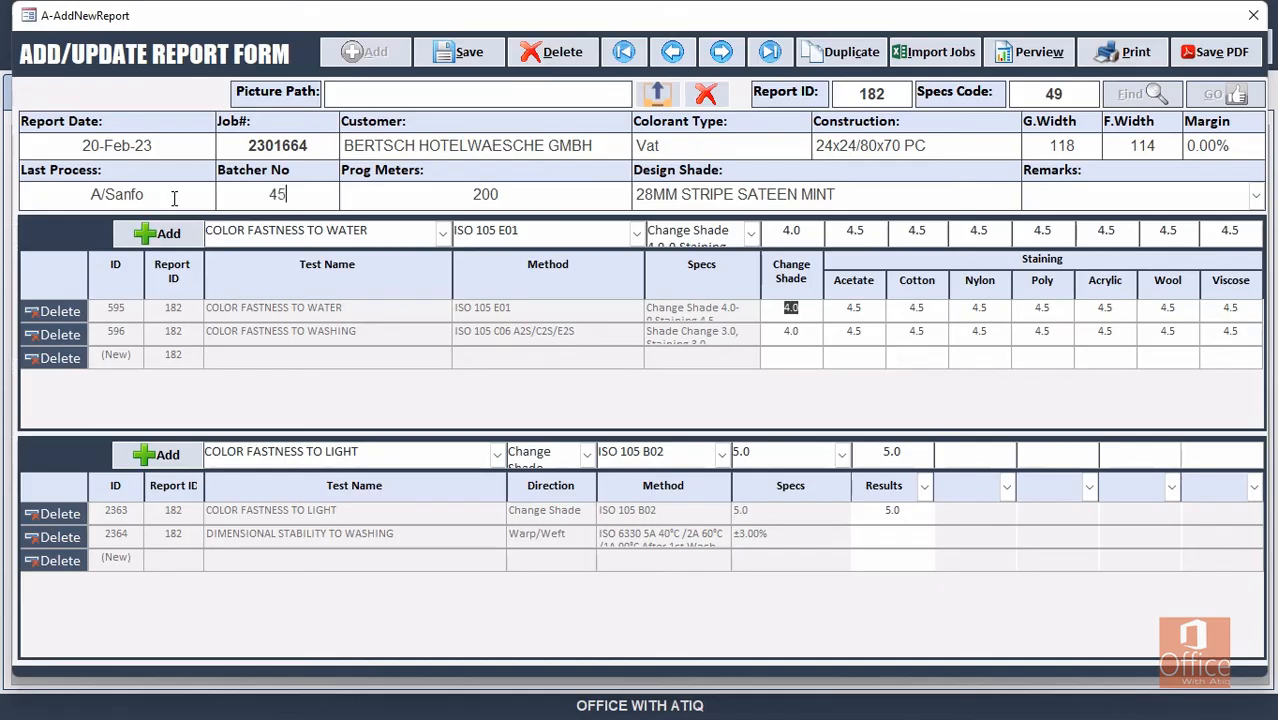
type("-D")
Set staining grades Acetate 4.0, Cotton 3.5, Nylon 4.0, Poly 4.0, and washing Nylon 4.0.
key("Tab")
type("4.0")
key("Tab")
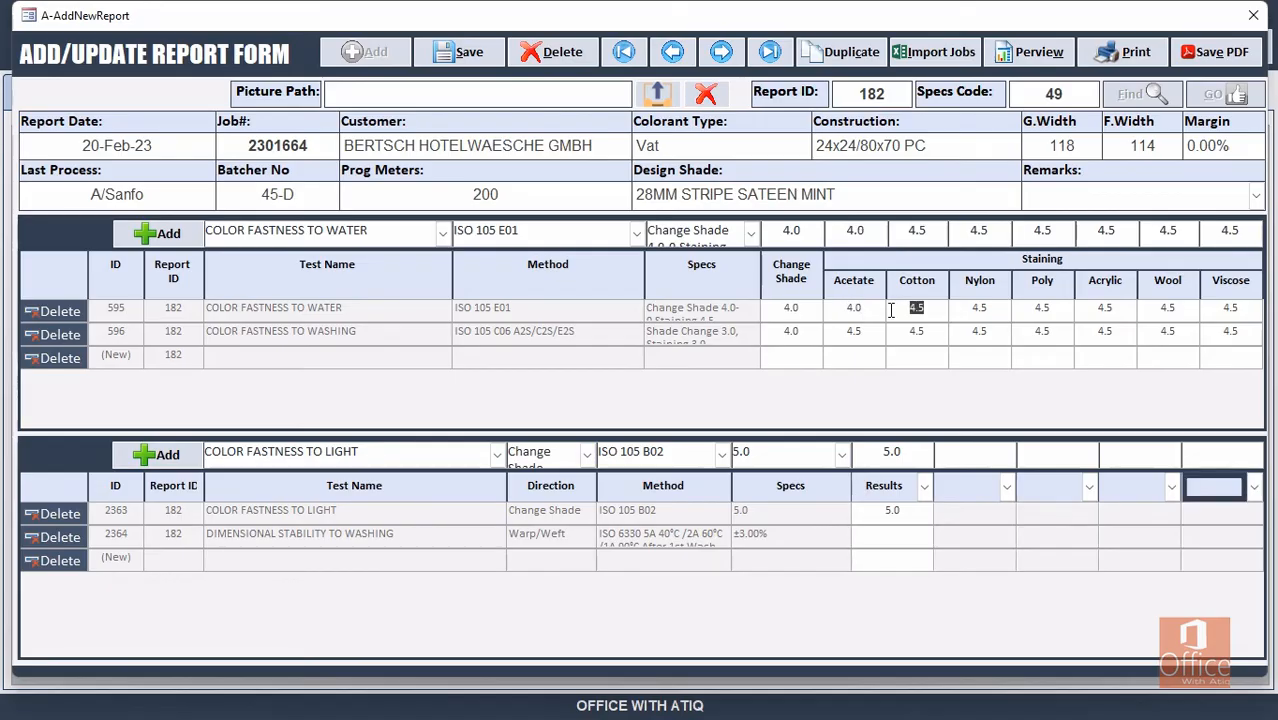
type("3")
key("Tab")
type("4.0")
key("Tab")
type("4.0")
key("Tab")
key("Tab")
key("Tab")
left_click_drag(966, 331, 1012, 333)
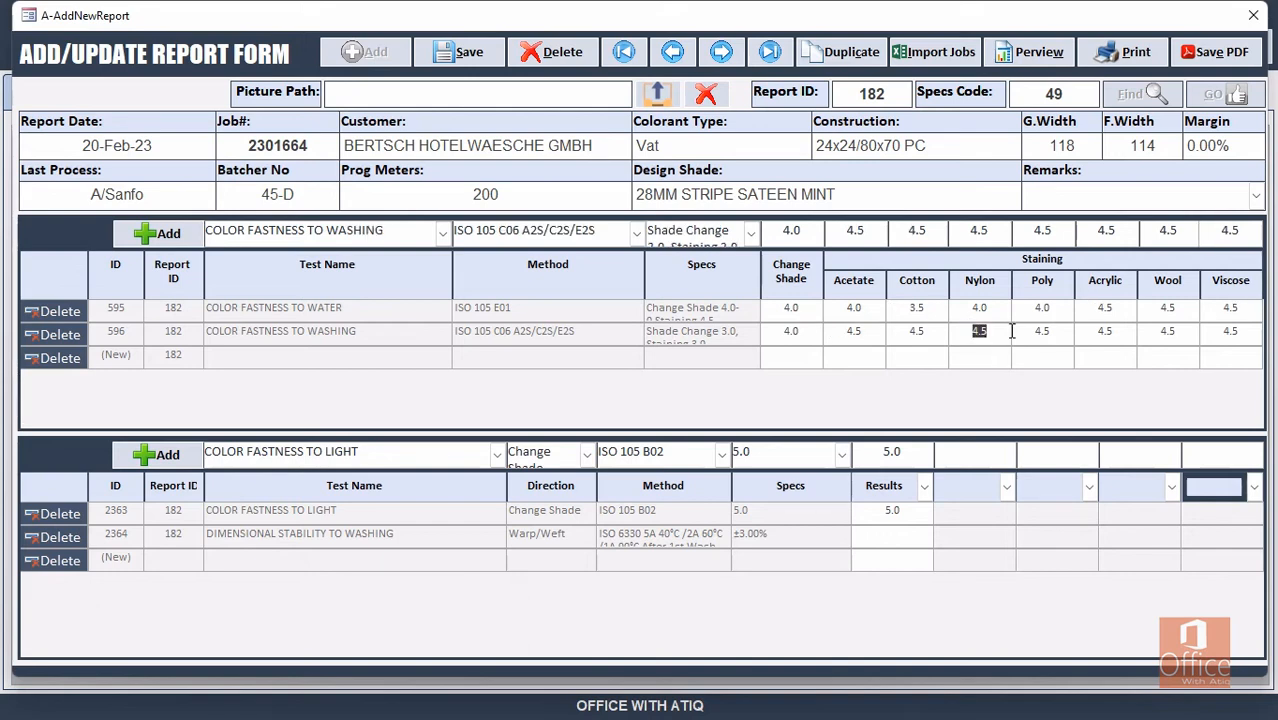
type("4")
key("Tab")
Enter light-fastness result 4.5 and dimensional stability result -1.00% / -2.50%.
left_click(876, 511)
type("4")
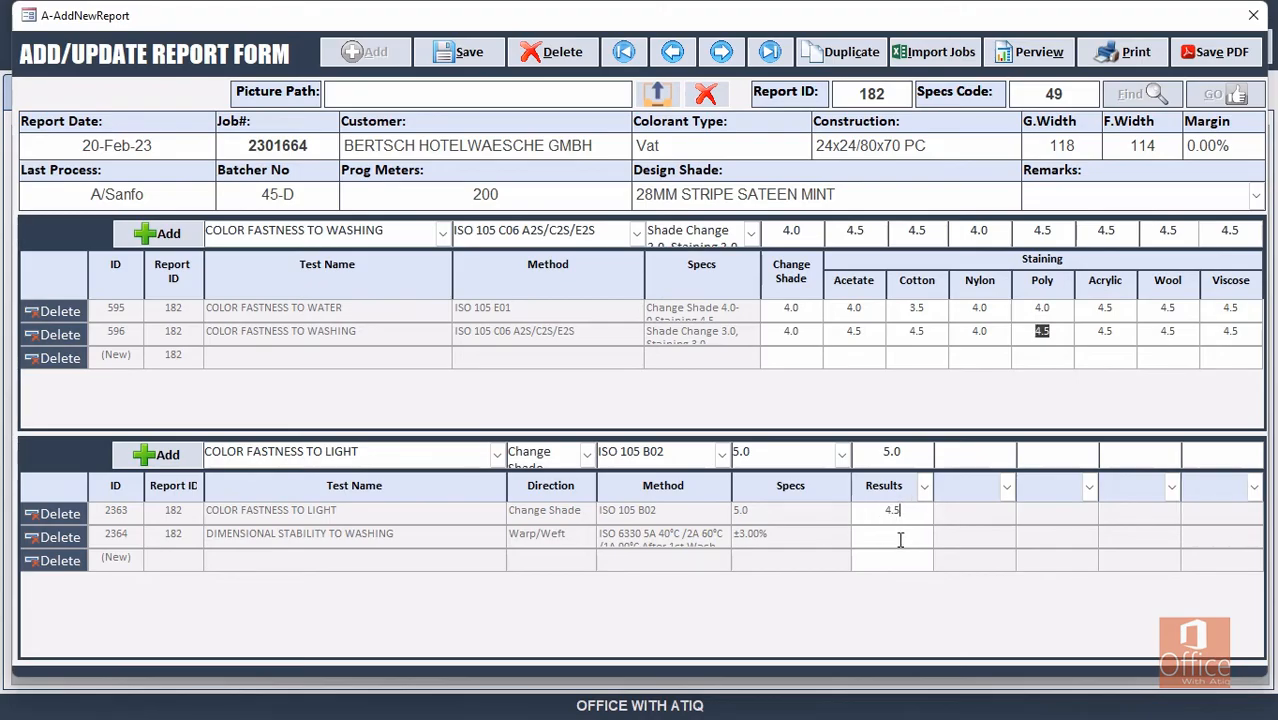
left_click(895, 535)
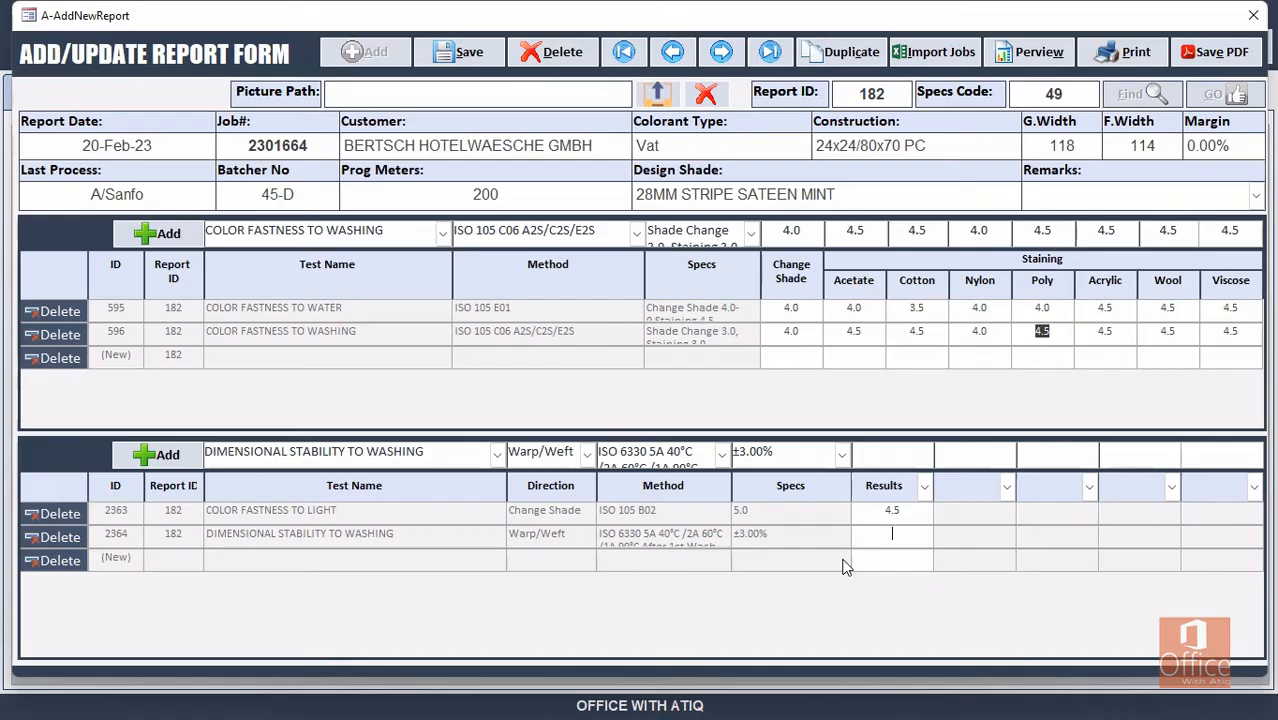
type("-1.00% / -2.50%")
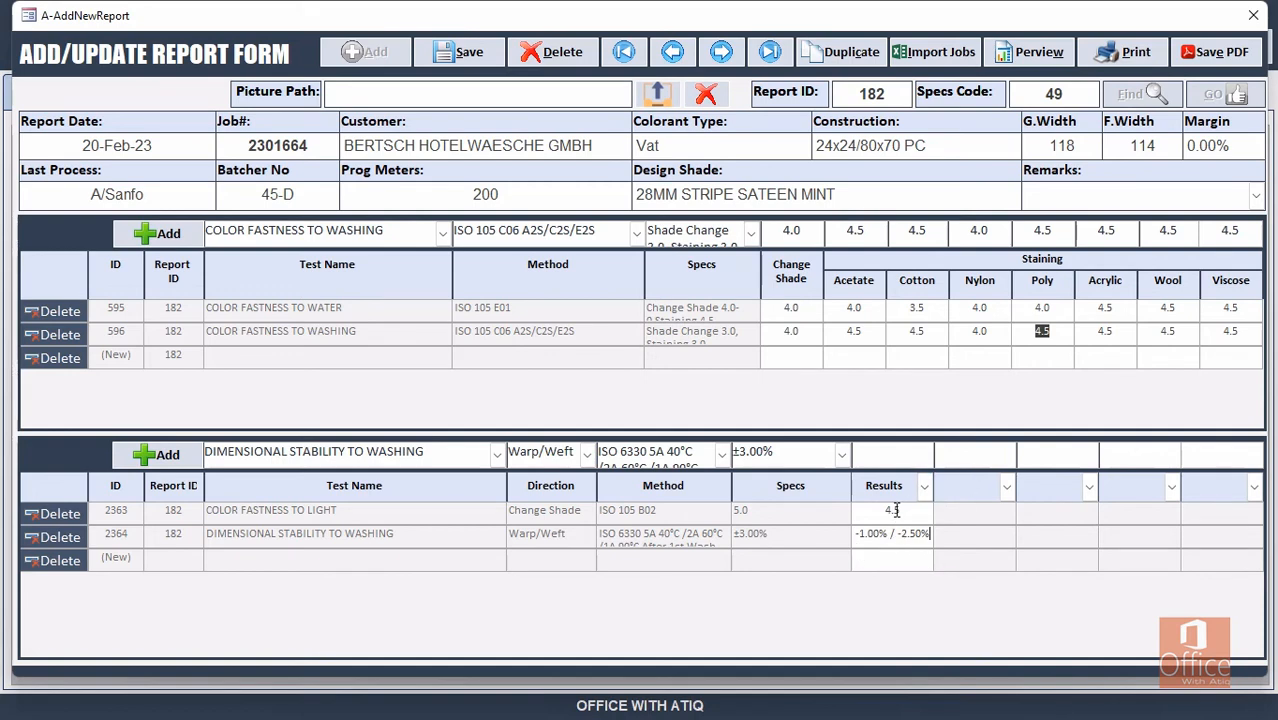
Save report 182 and export it to PDF.
left_click(478, 52)
left_click(770, 411)
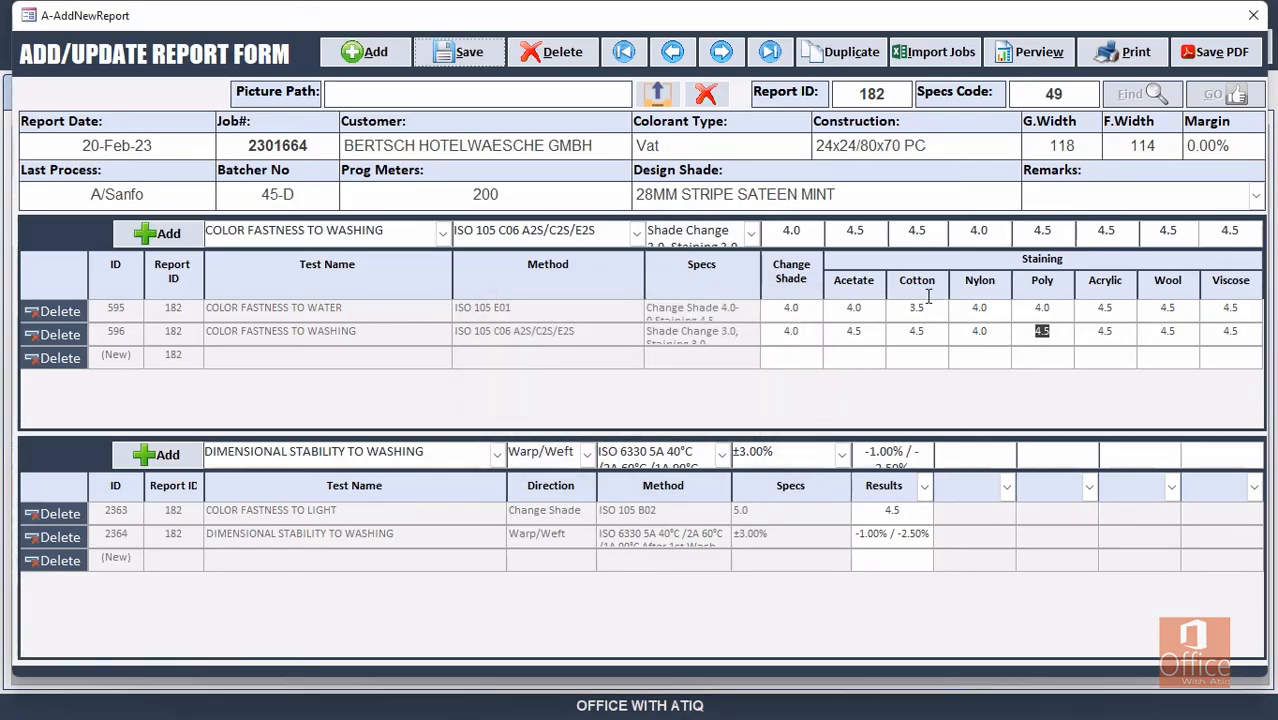
left_click(1215, 52)
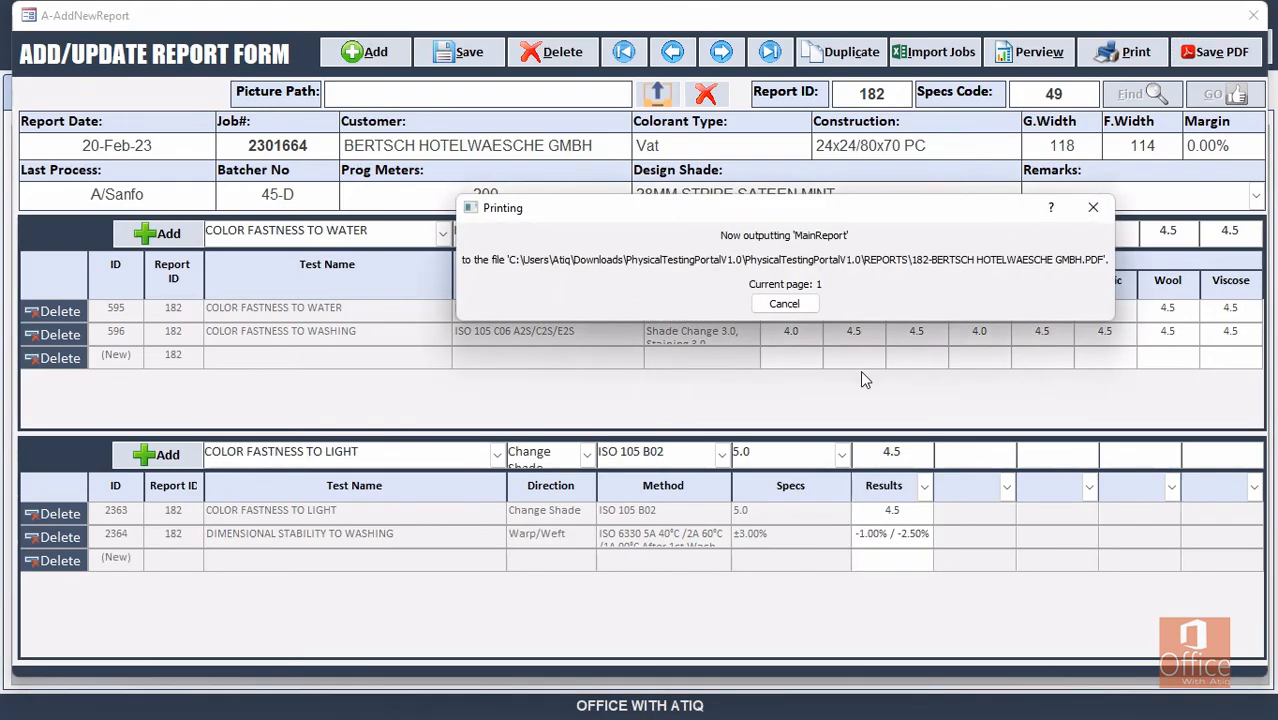
left_click(745, 411)
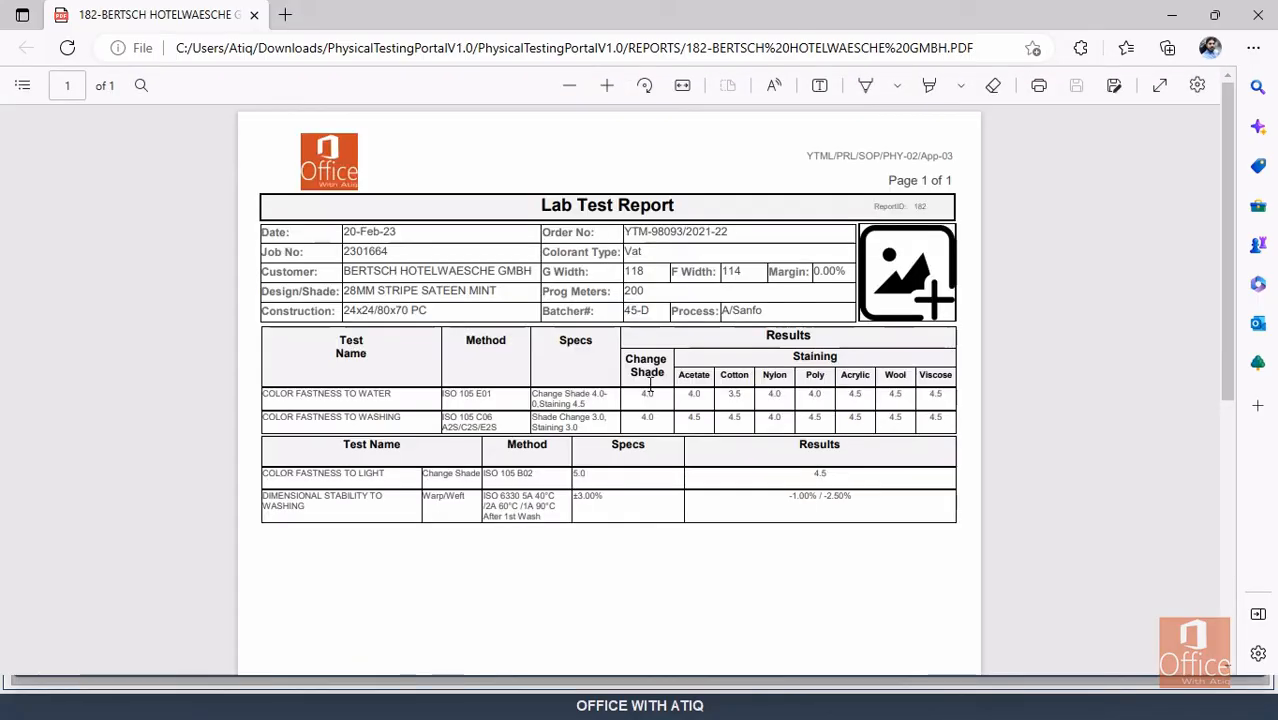
scroll(466, 290, "up", 3, "ctrl")
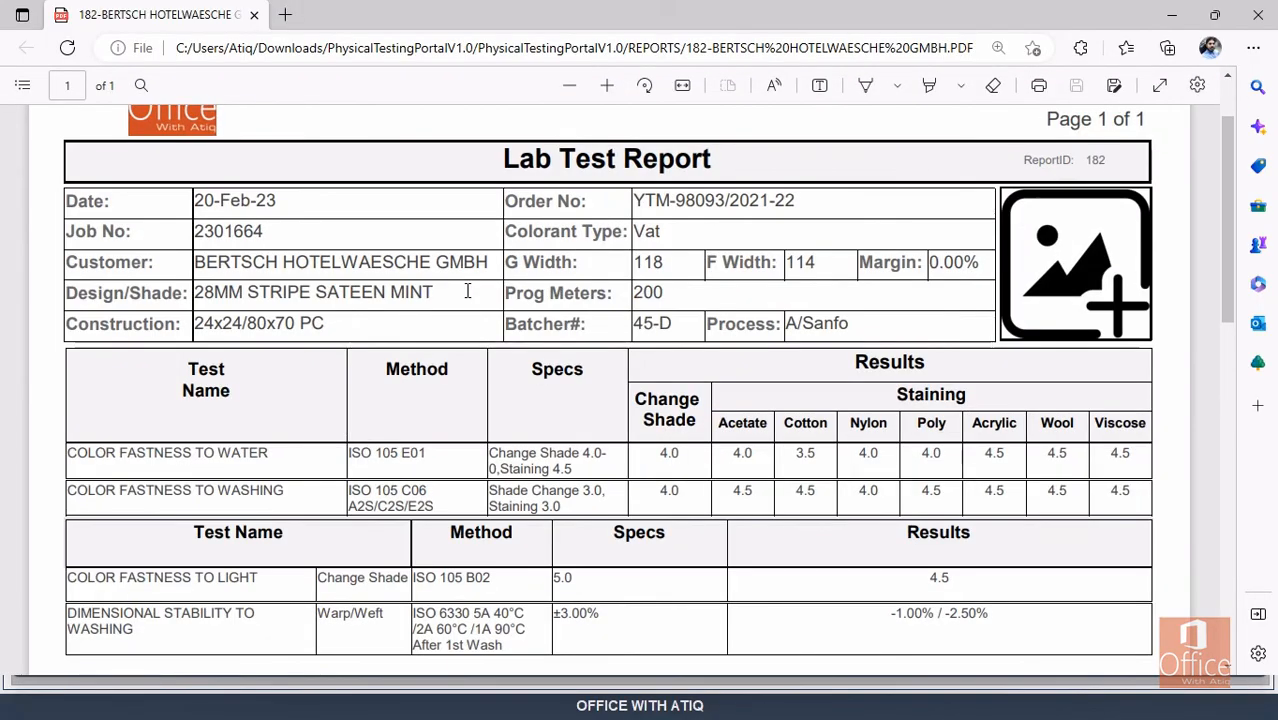
scroll(480, 285, "down", 2)
scroll(330, 245, "up", 2)
scroll(931, 440, "down", 2)
scroll(579, 465, "down", 15)
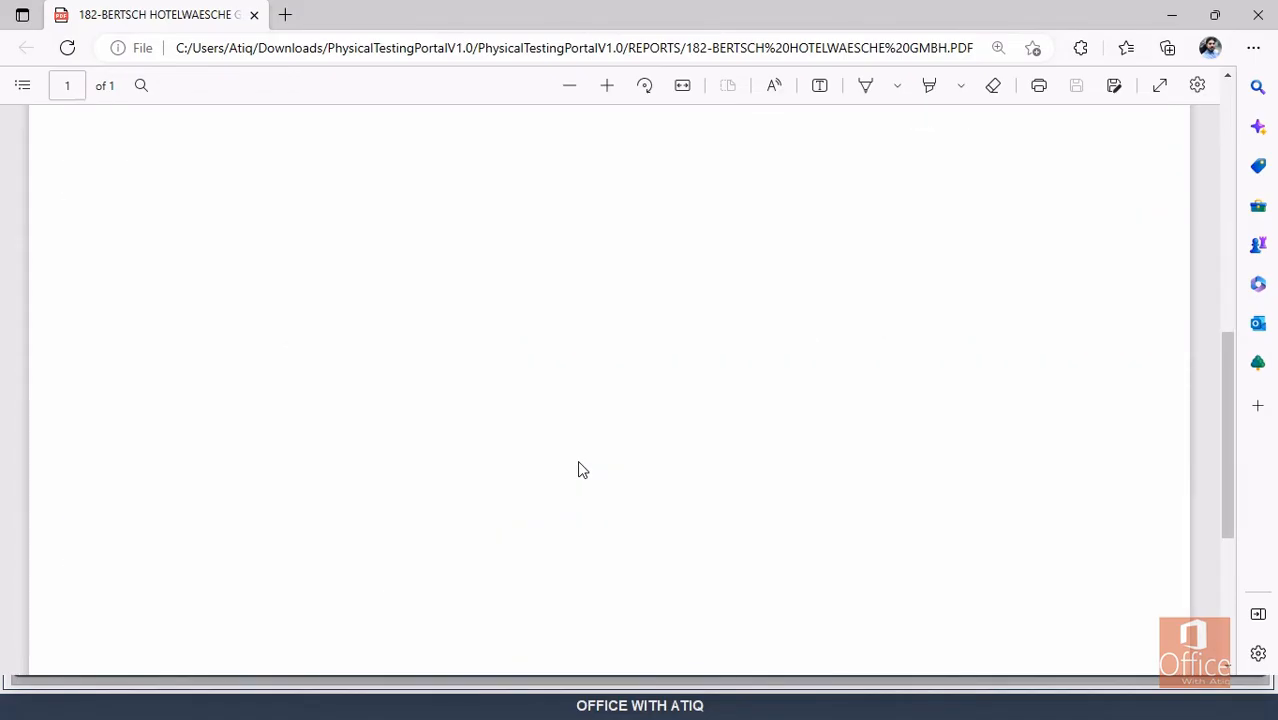
scroll(562, 385, "up", 15)
scroll(562, 380, "down", 4)
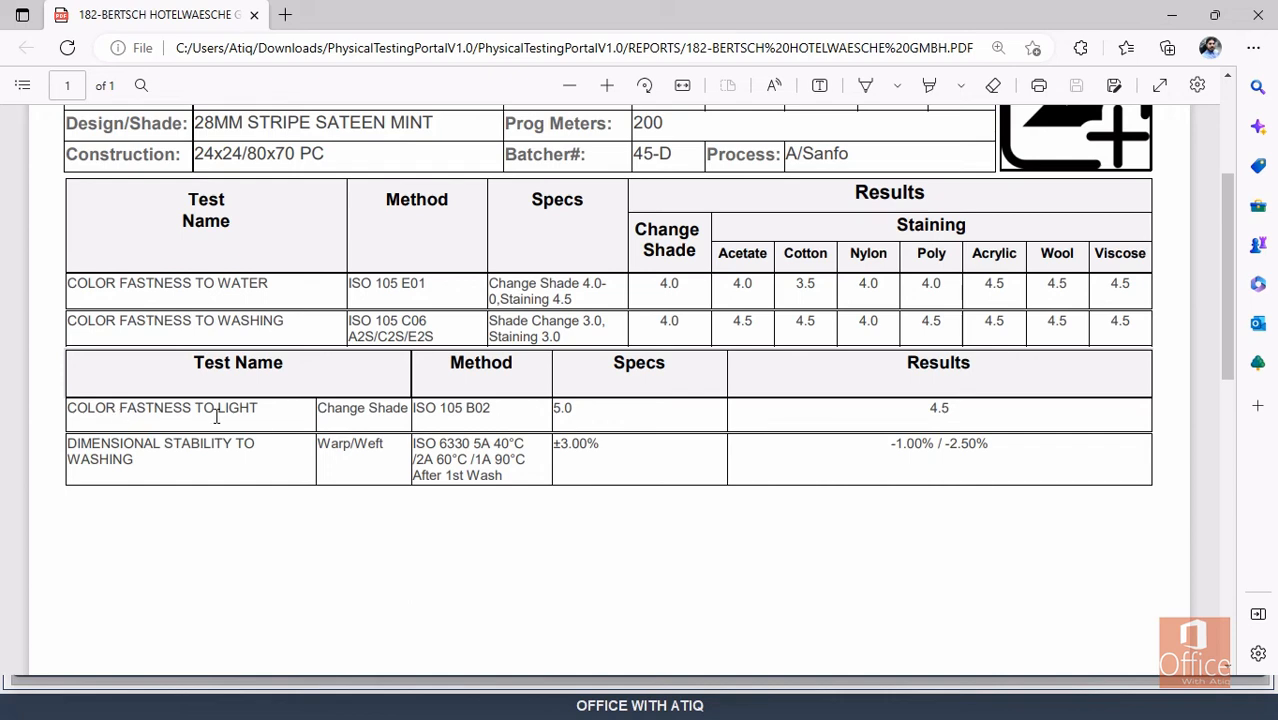
scroll(690, 350, "up", 2)
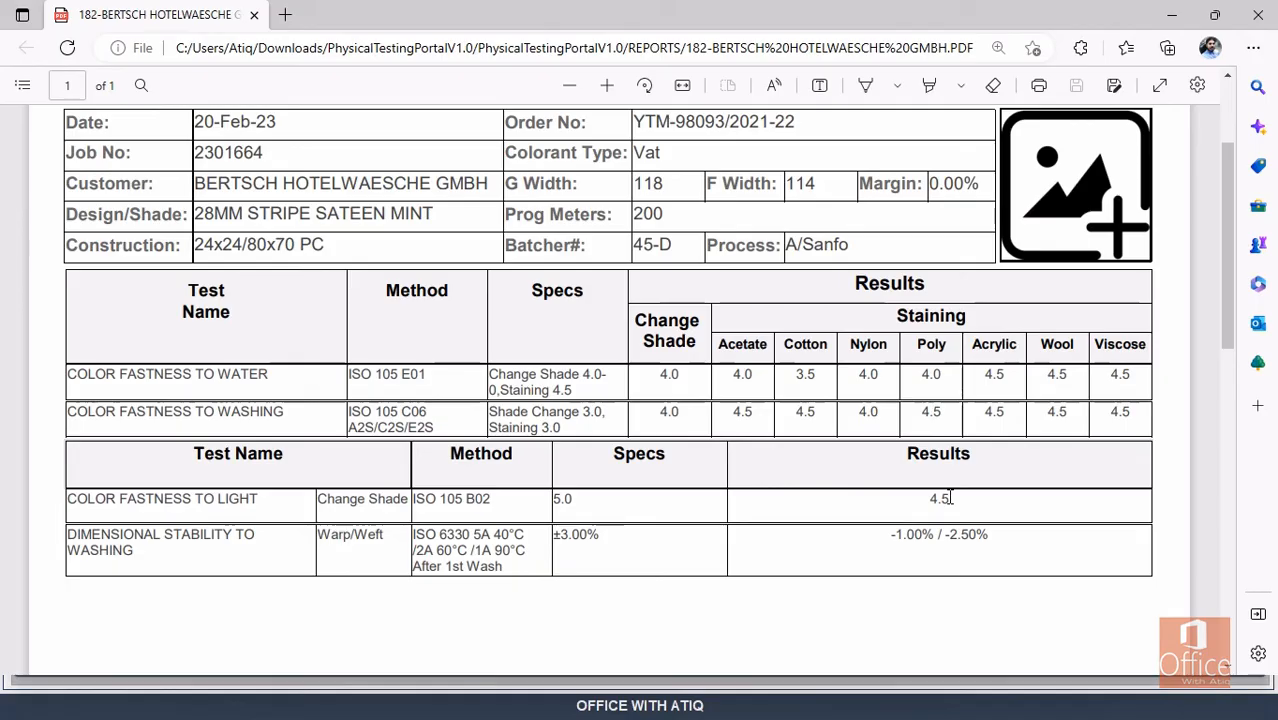
scroll(921, 372, "up", 1)
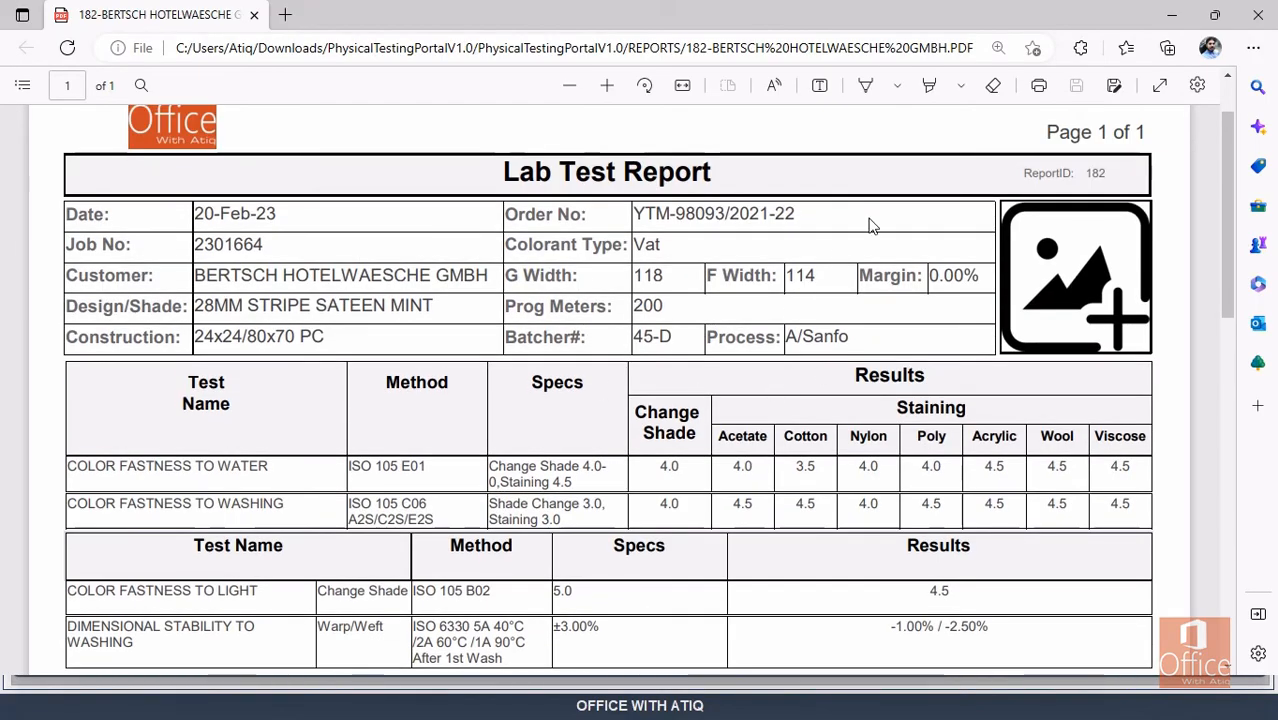
Close the exported PDF and set report 182's Remarks to Fail.
left_click(1256, 27)
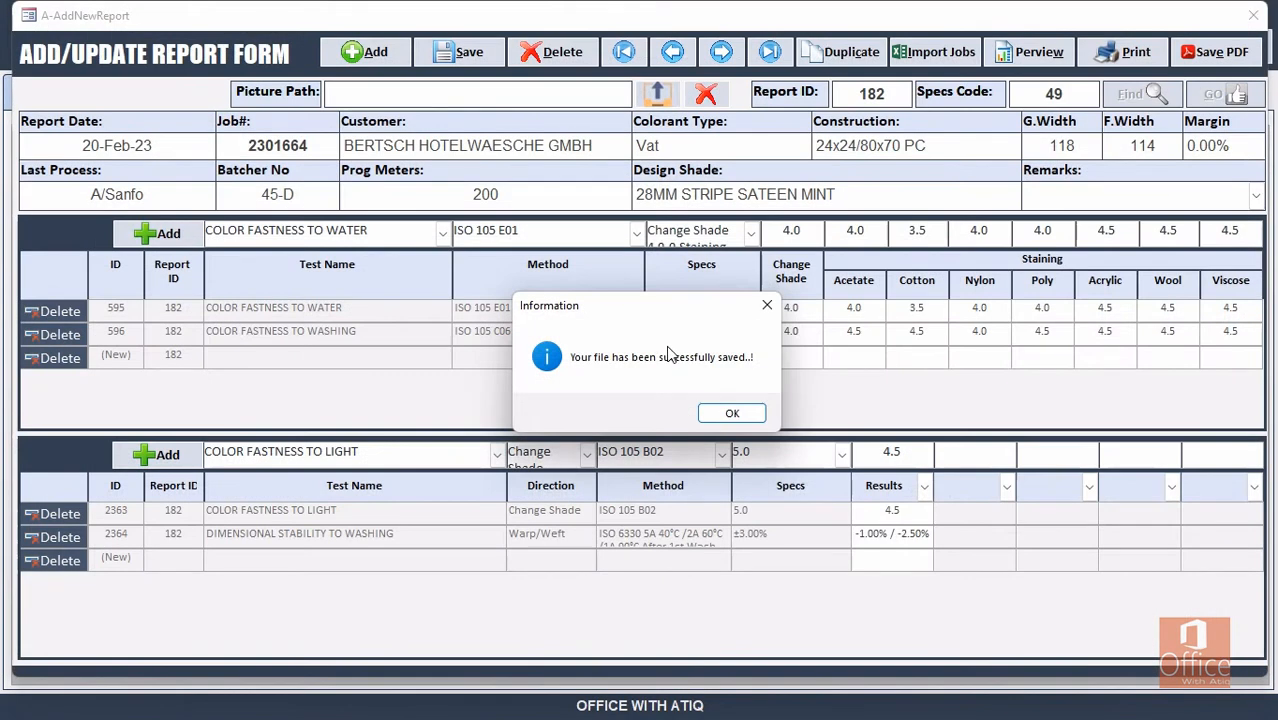
left_click(736, 411)
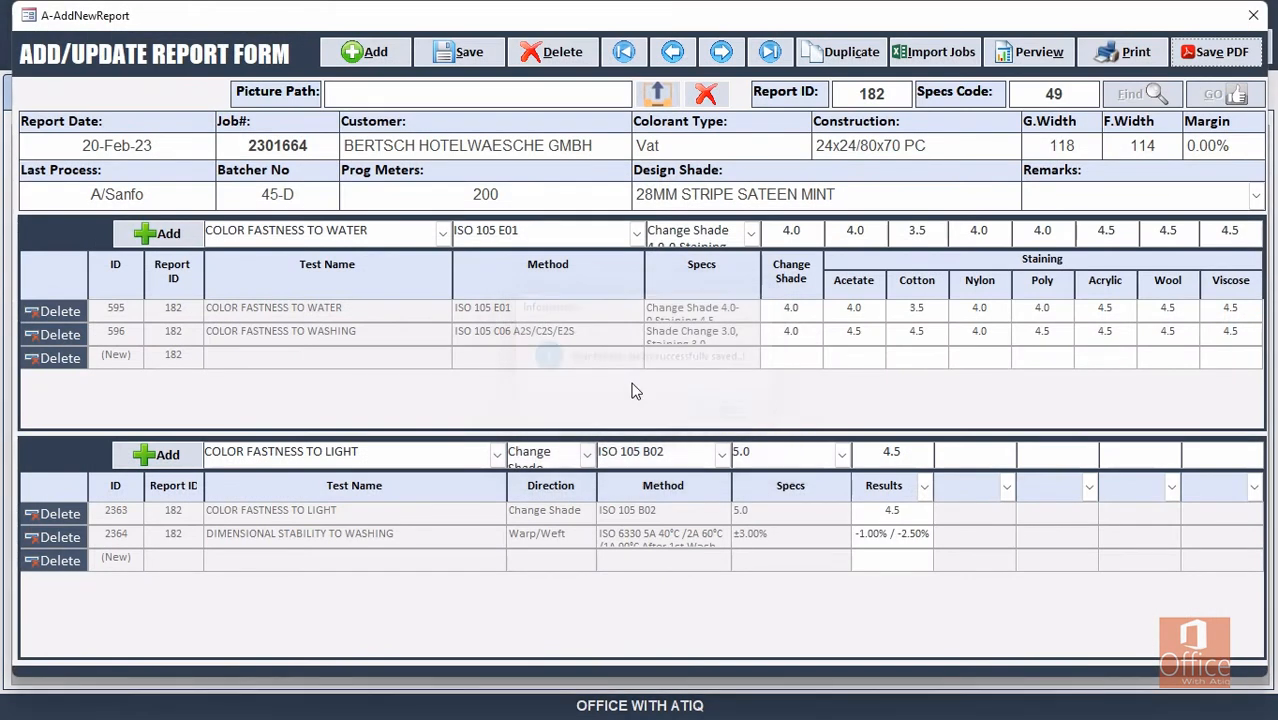
left_click(1256, 197)
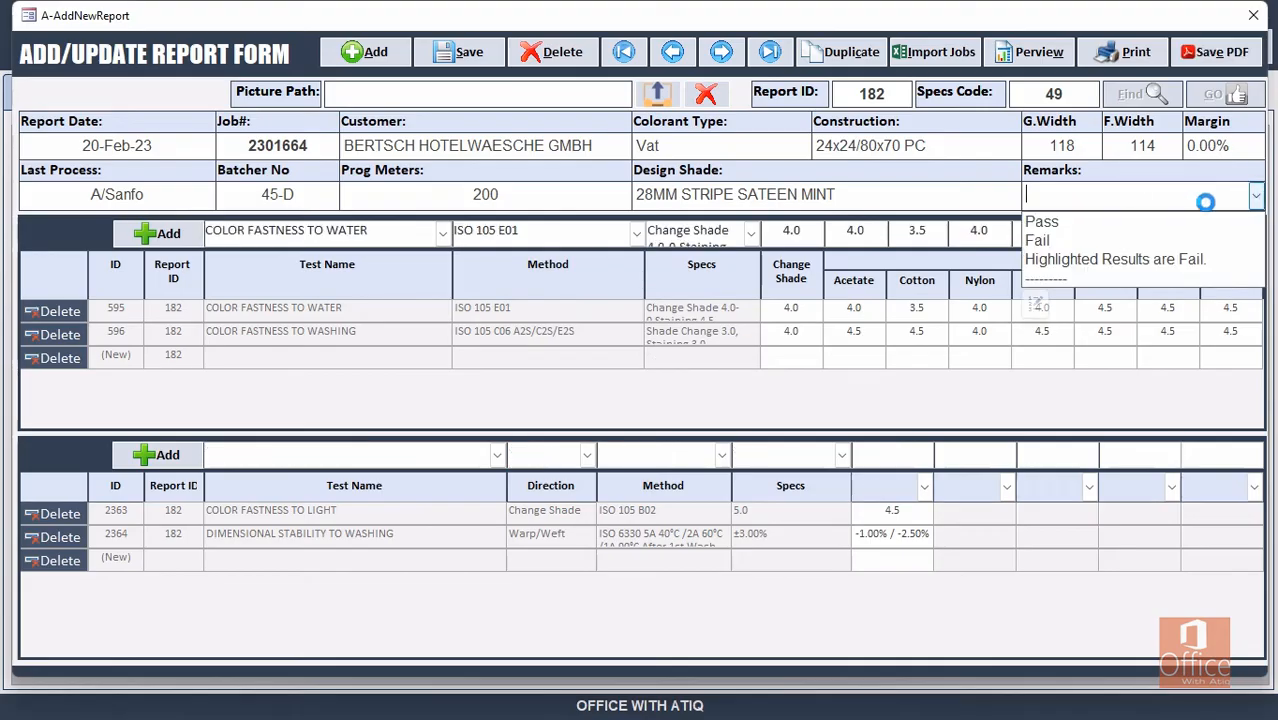
left_click(1078, 245)
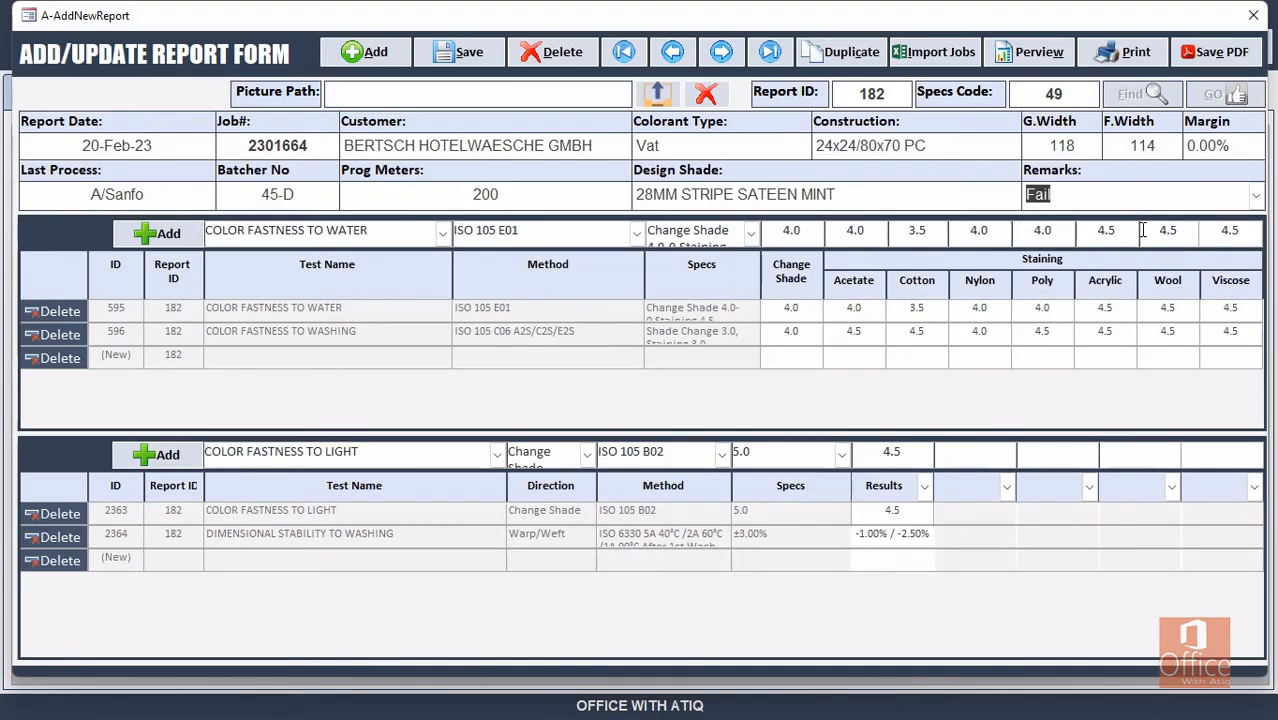
Save report 182 and export it to PDF again.
left_click(466, 55)
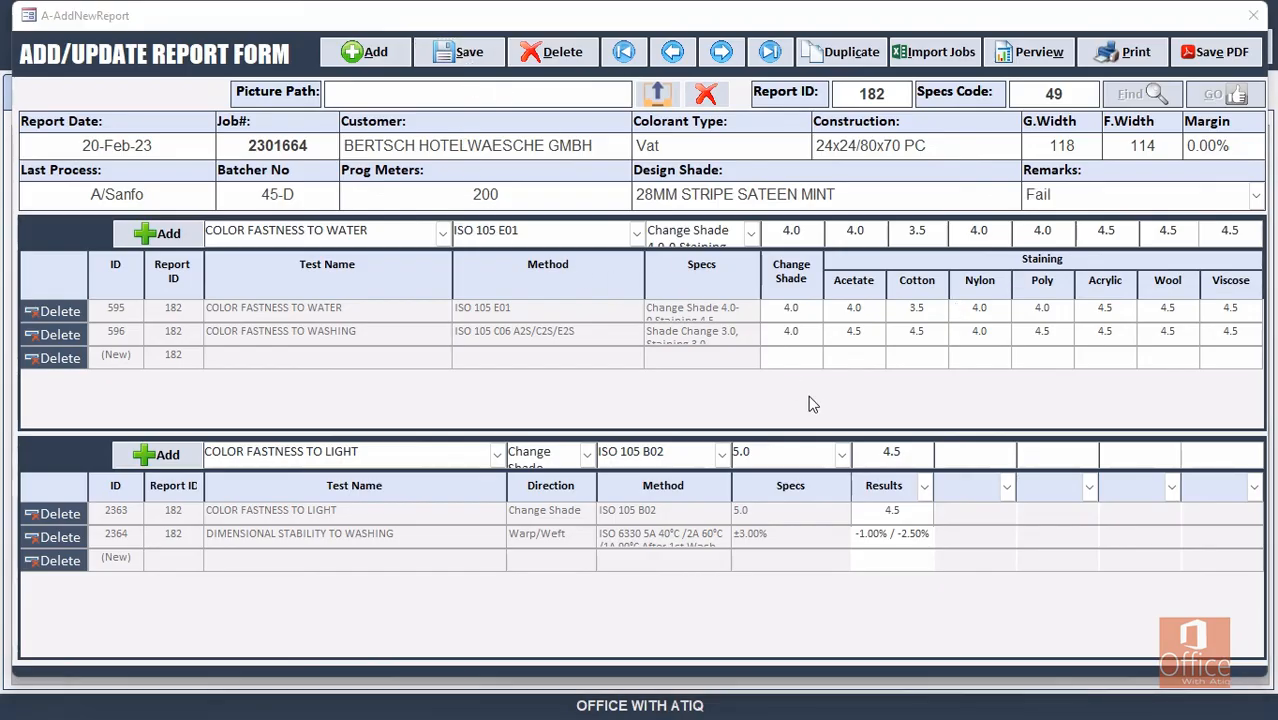
left_click(768, 412)
left_click(1215, 52)
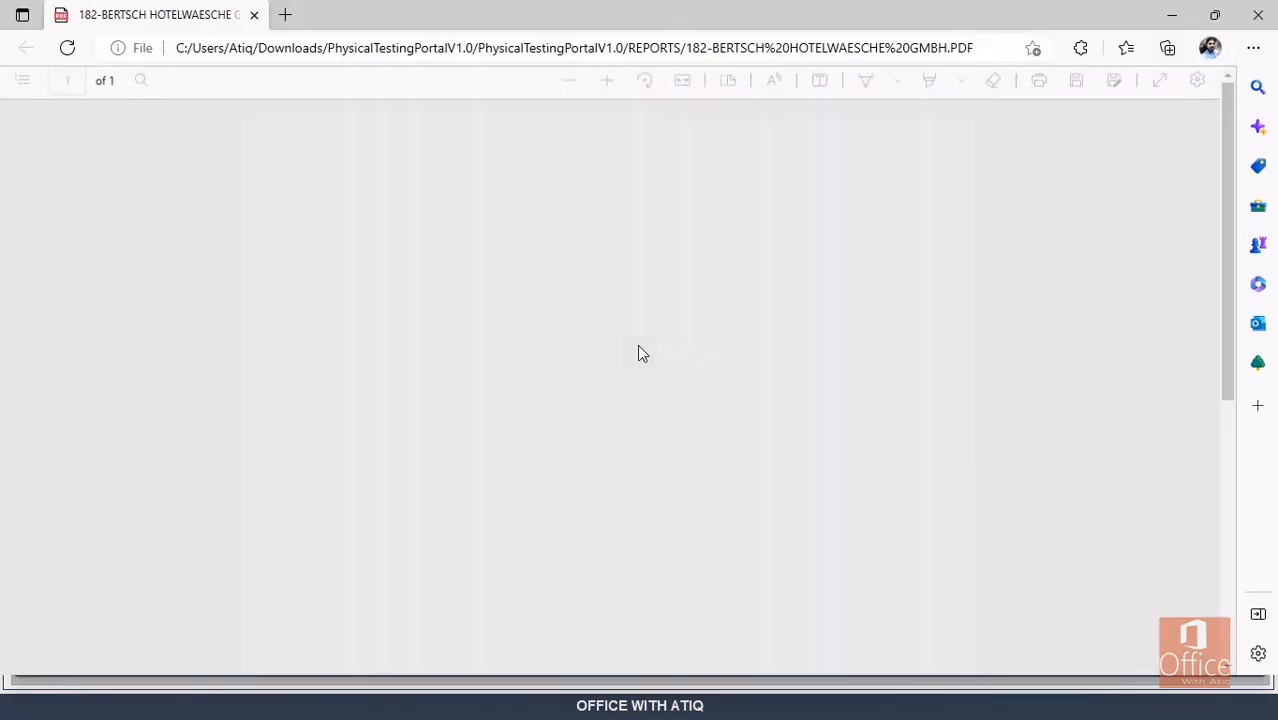
Check that the re-exported report 182 PDF's Conclusion reads Fail, then close it.
scroll(512, 347, "down", 10)
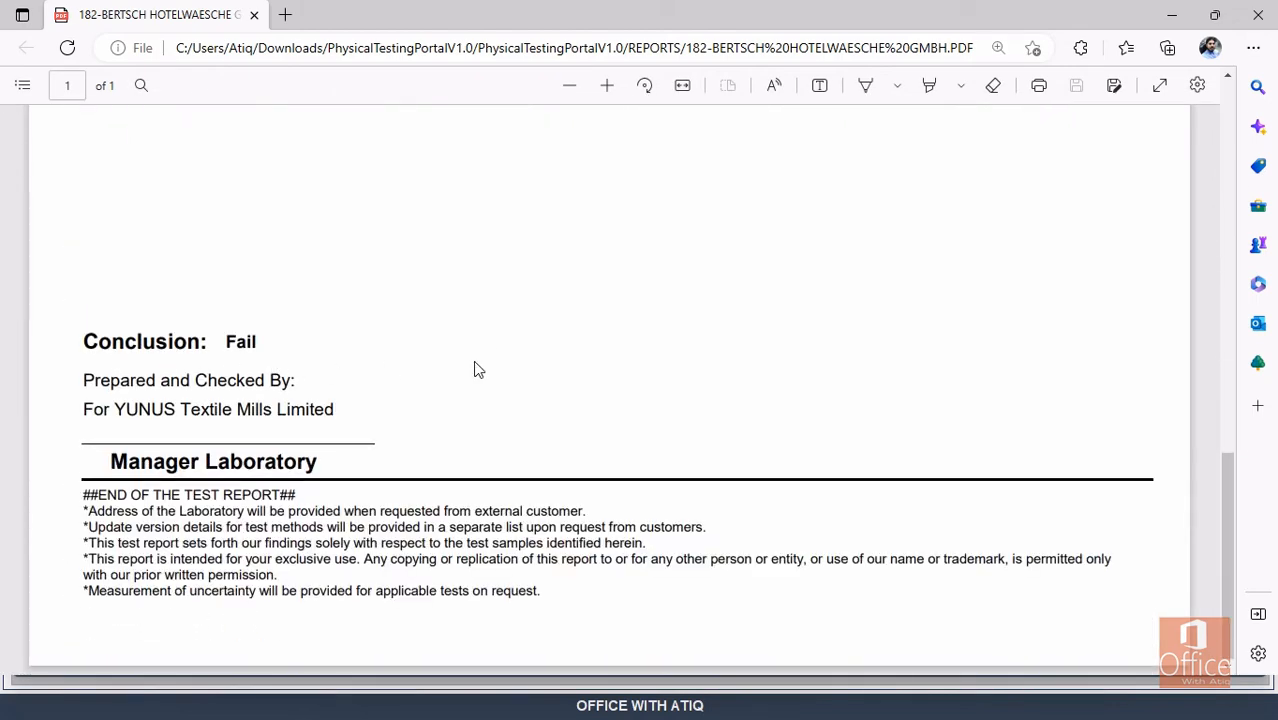
scroll(605, 354, "up", 10)
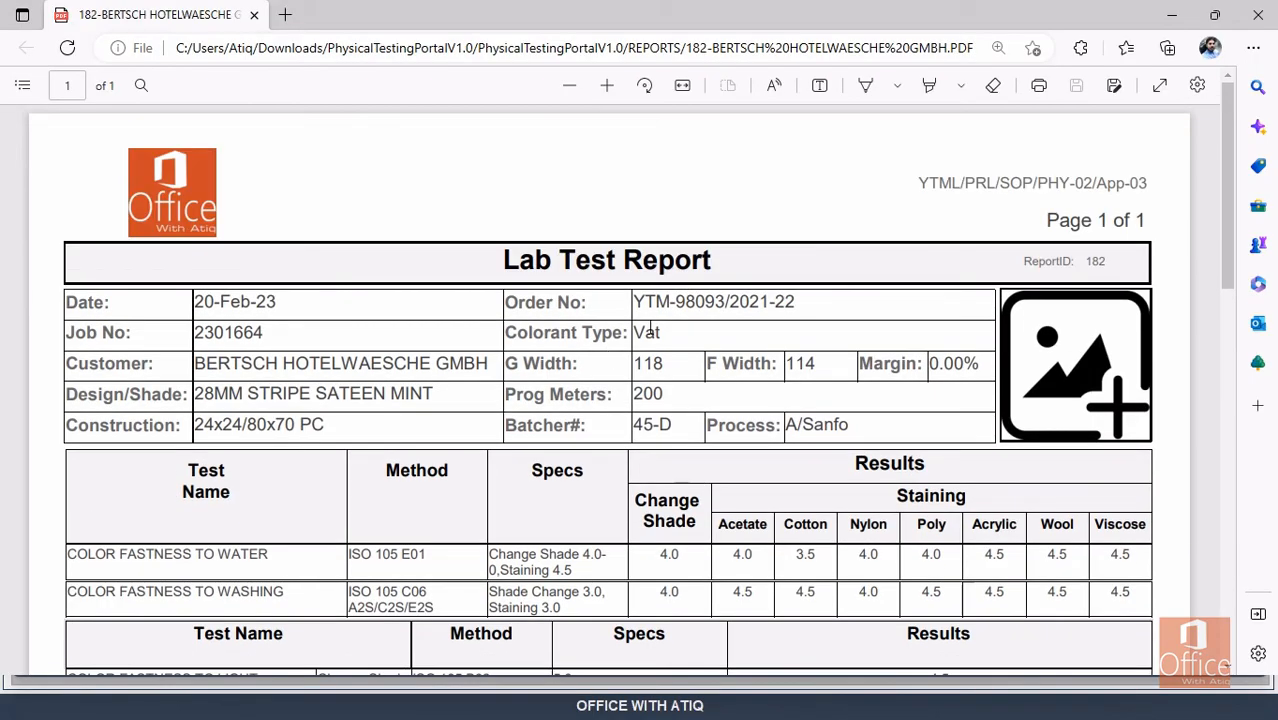
scroll(230, 283, "down", 3)
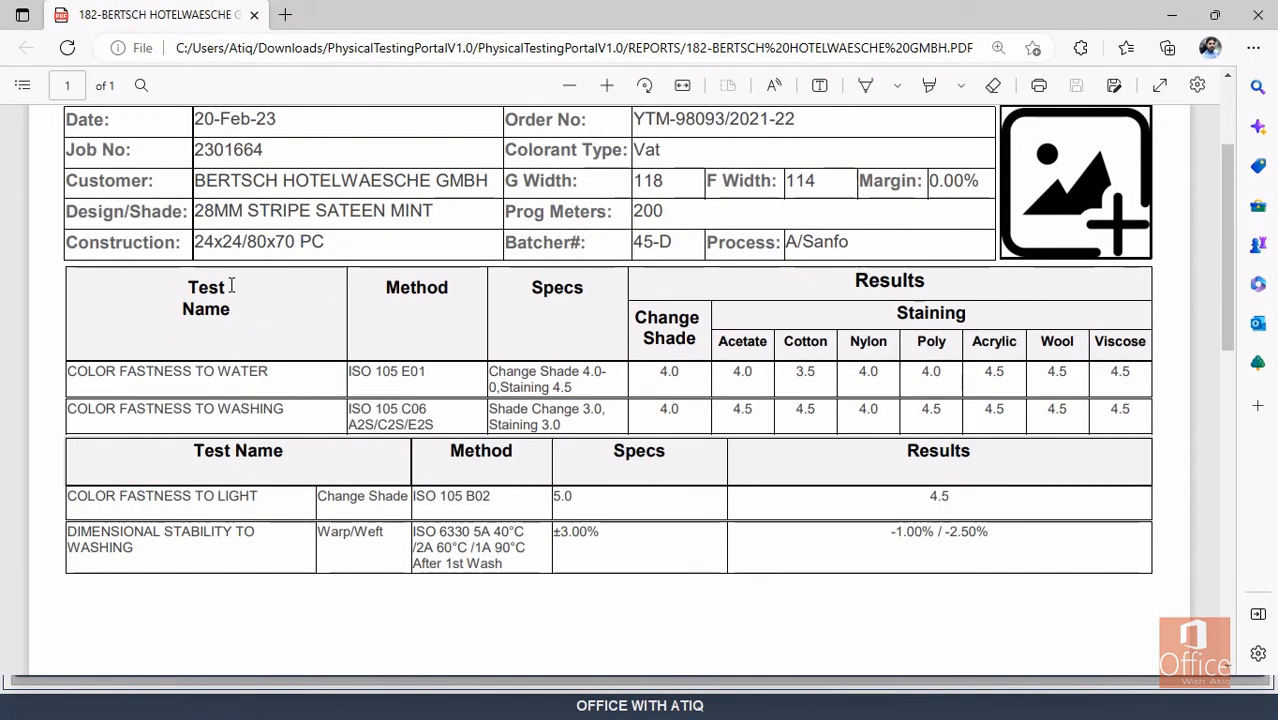
scroll(231, 286, "up", 3)
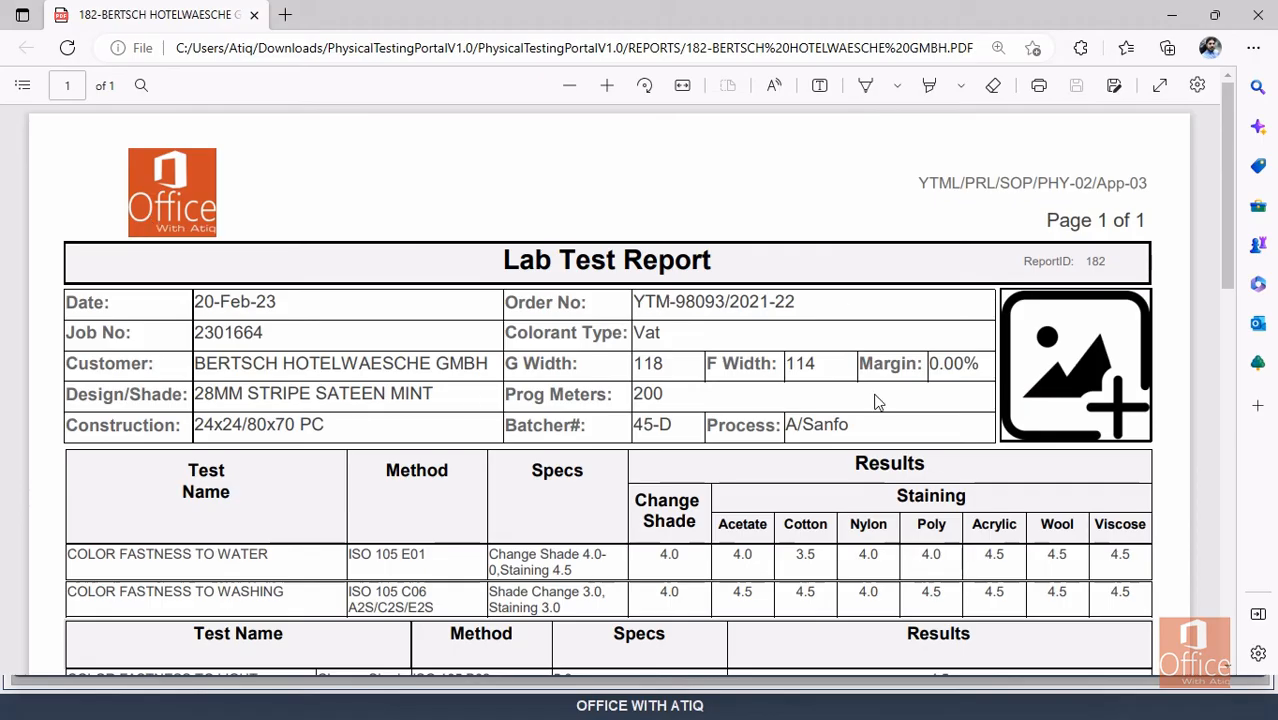
scroll(876, 400, "down", 3)
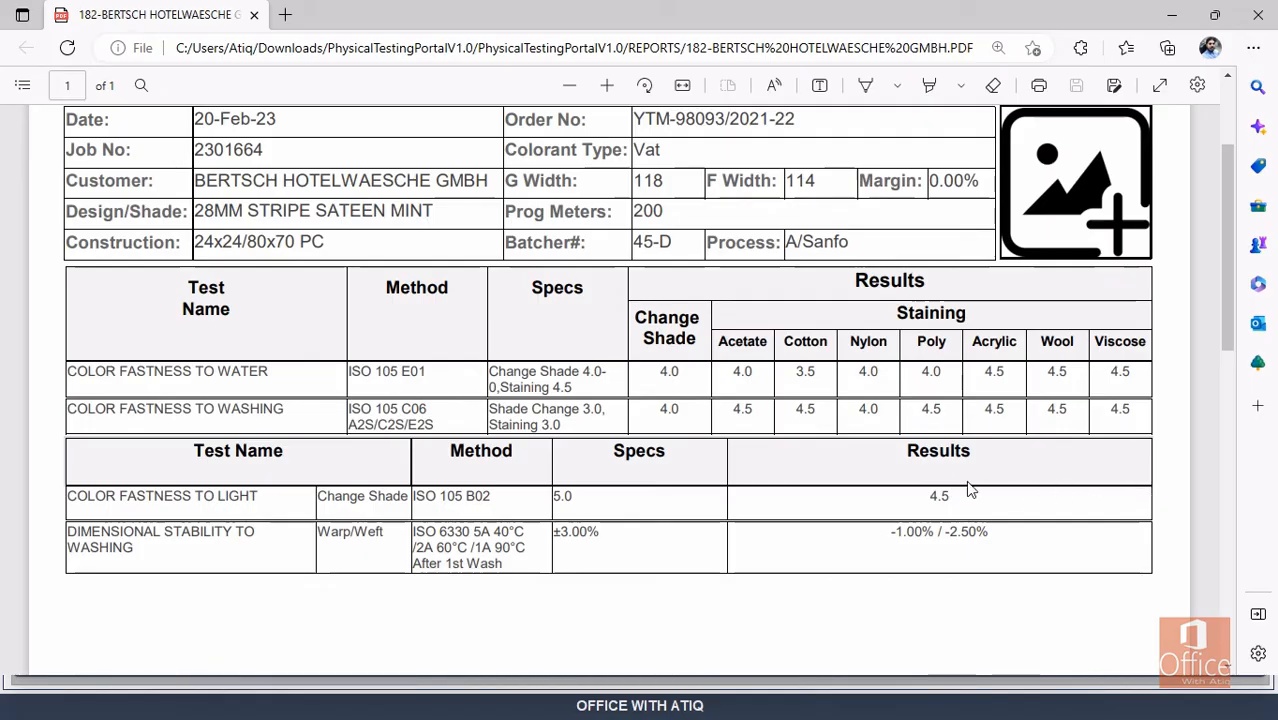
left_click(1258, 14)
Head the first two result columns Greige and Finish.
left_click(732, 414)
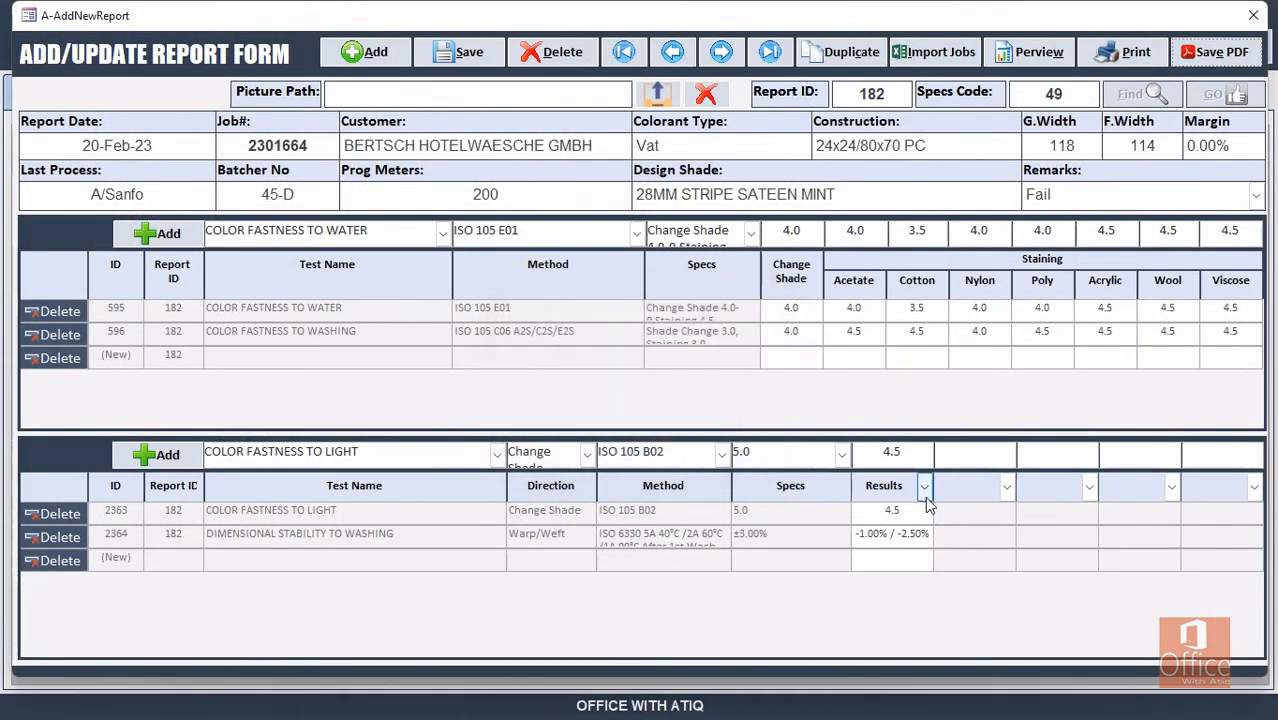
left_click(922, 487)
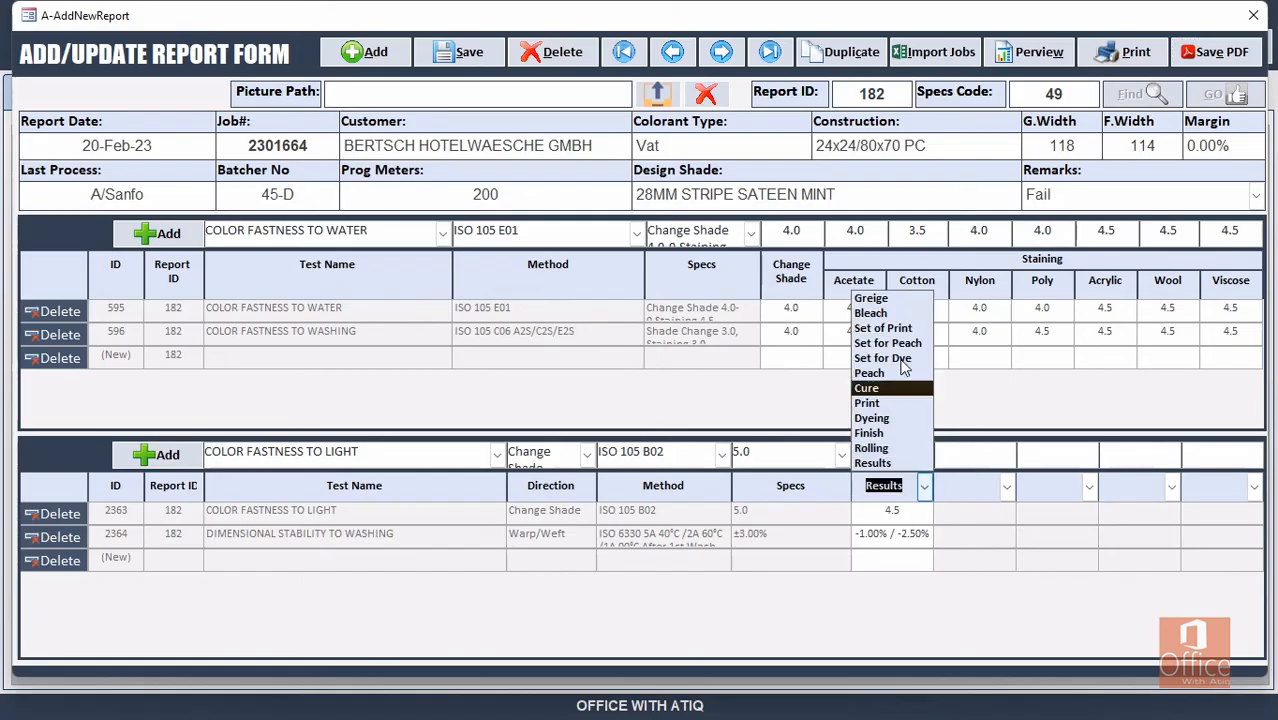
left_click(872, 298)
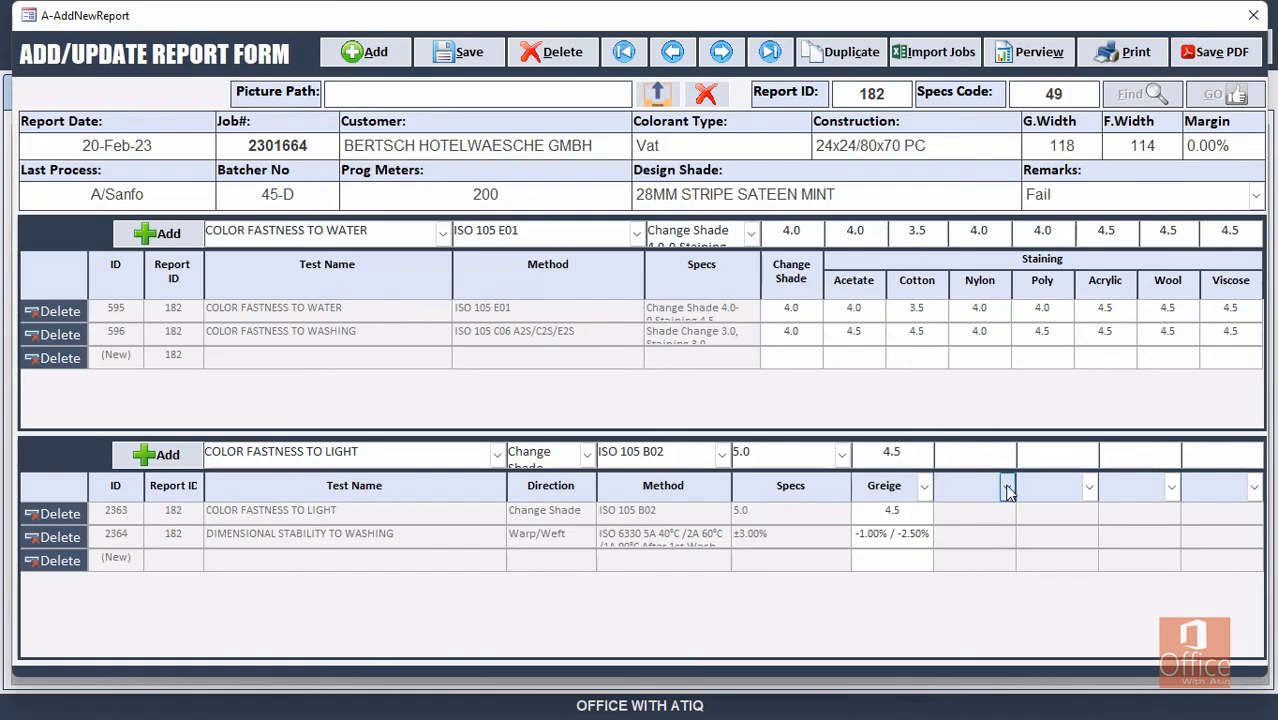
left_click(1006, 487)
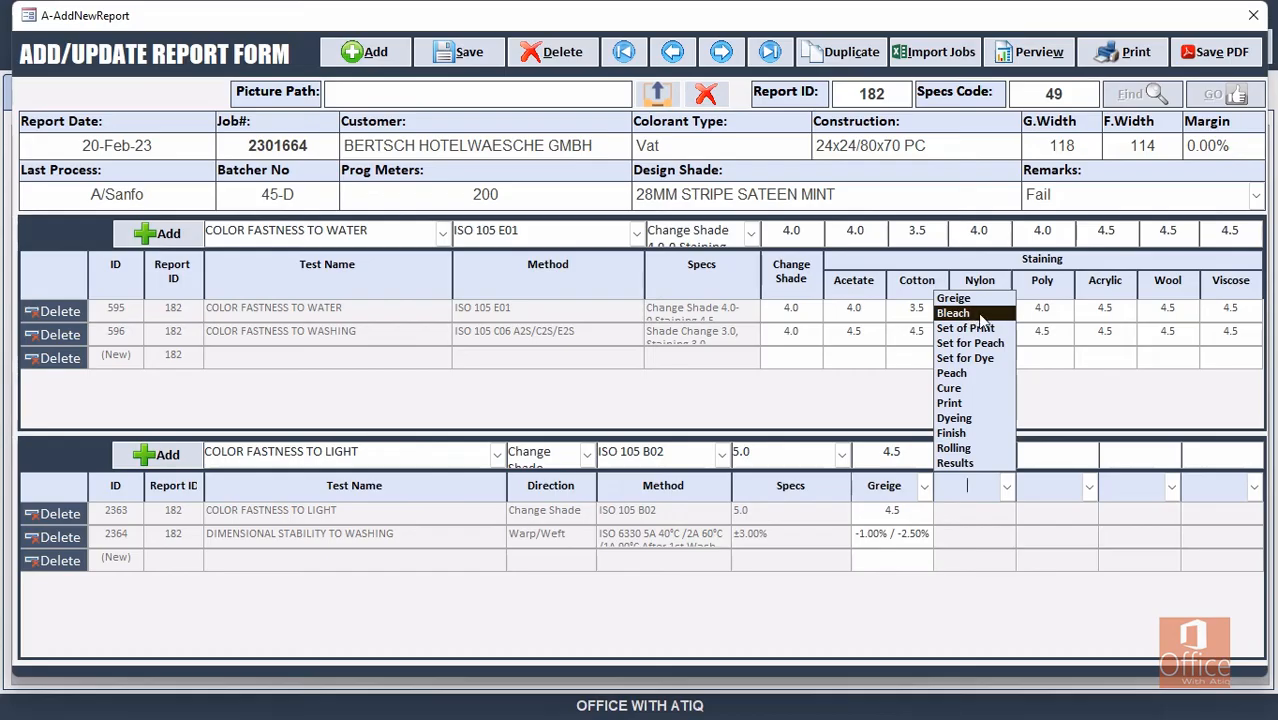
left_click(981, 436)
left_click(1054, 488)
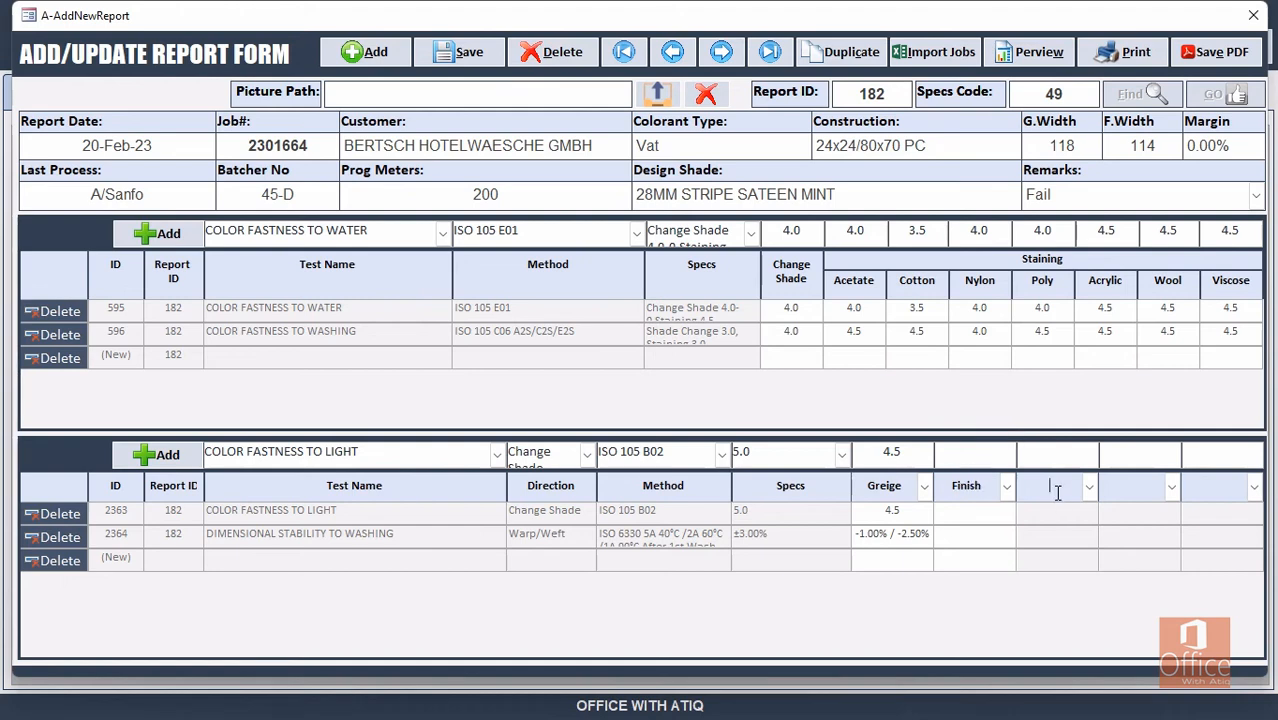
Head the third result column A/Sanfo and rename Finish to A/Finish.
left_click(1089, 488)
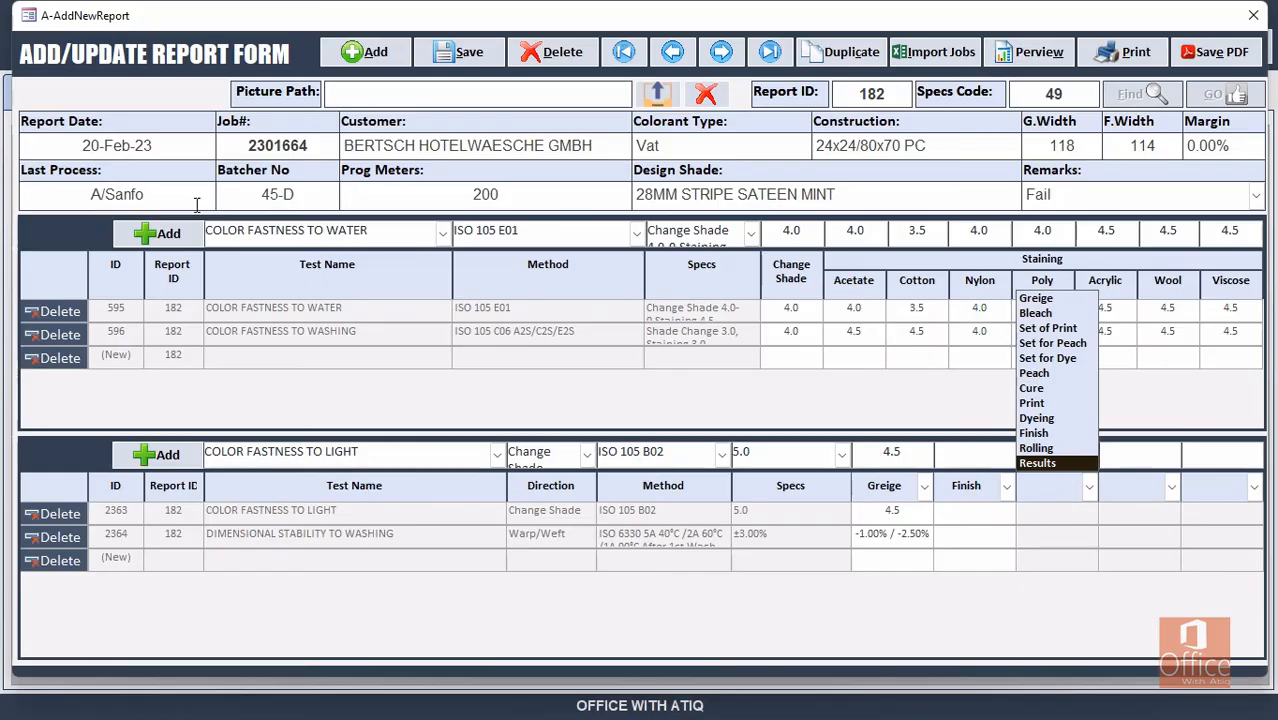
left_click_drag(168, 199, 57, 191)
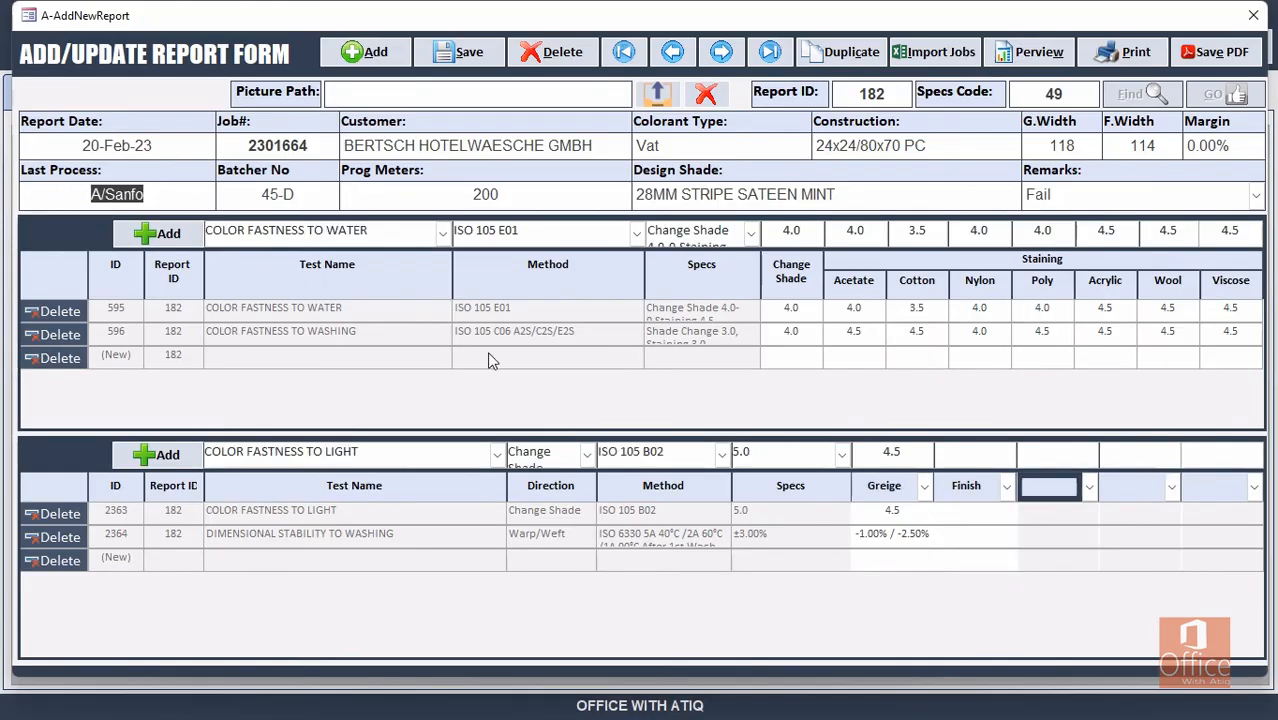
left_click(1045, 490)
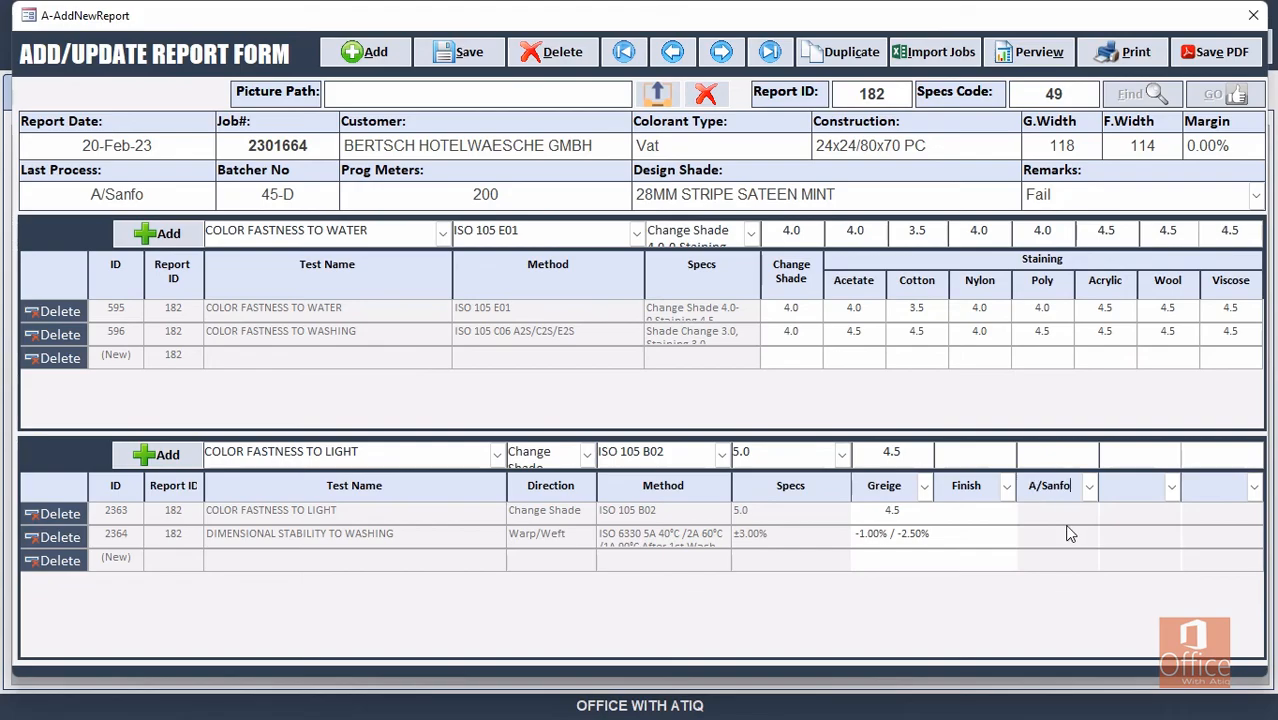
left_click(951, 487)
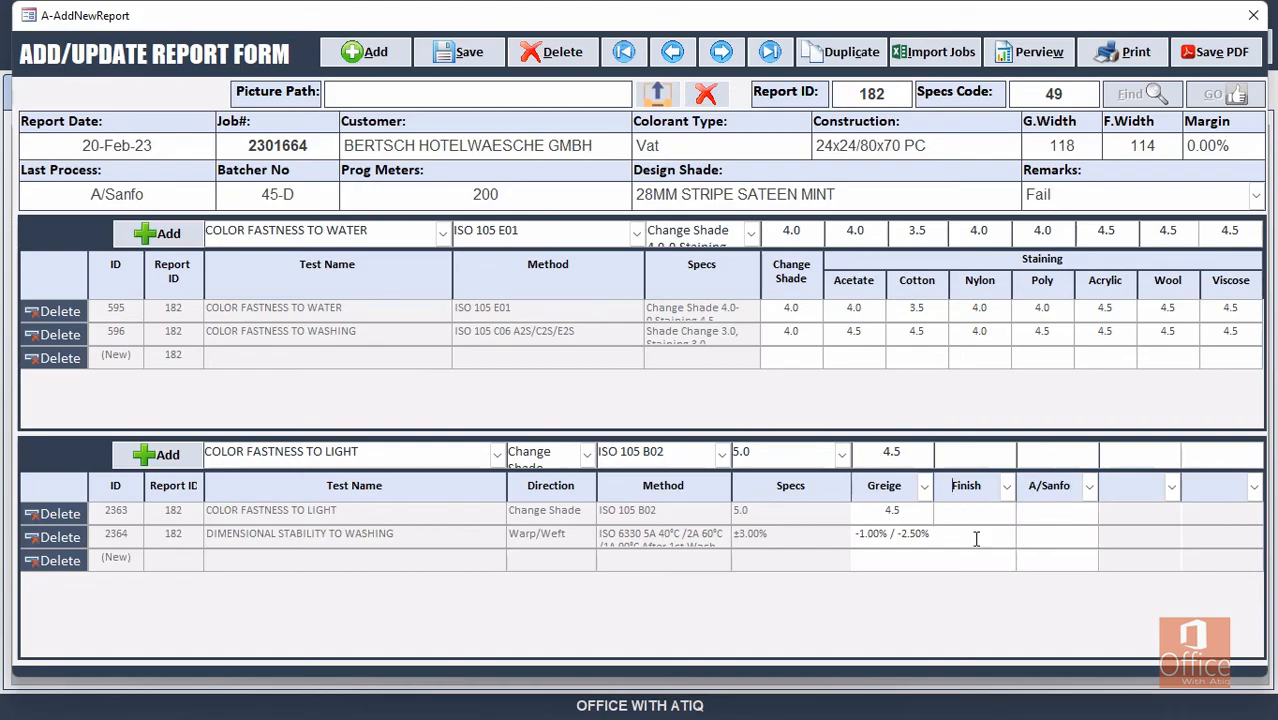
type("A/")
Replace the light-fastness Greige value 4.5 with a dash.
left_click_drag(906, 512, 830, 516)
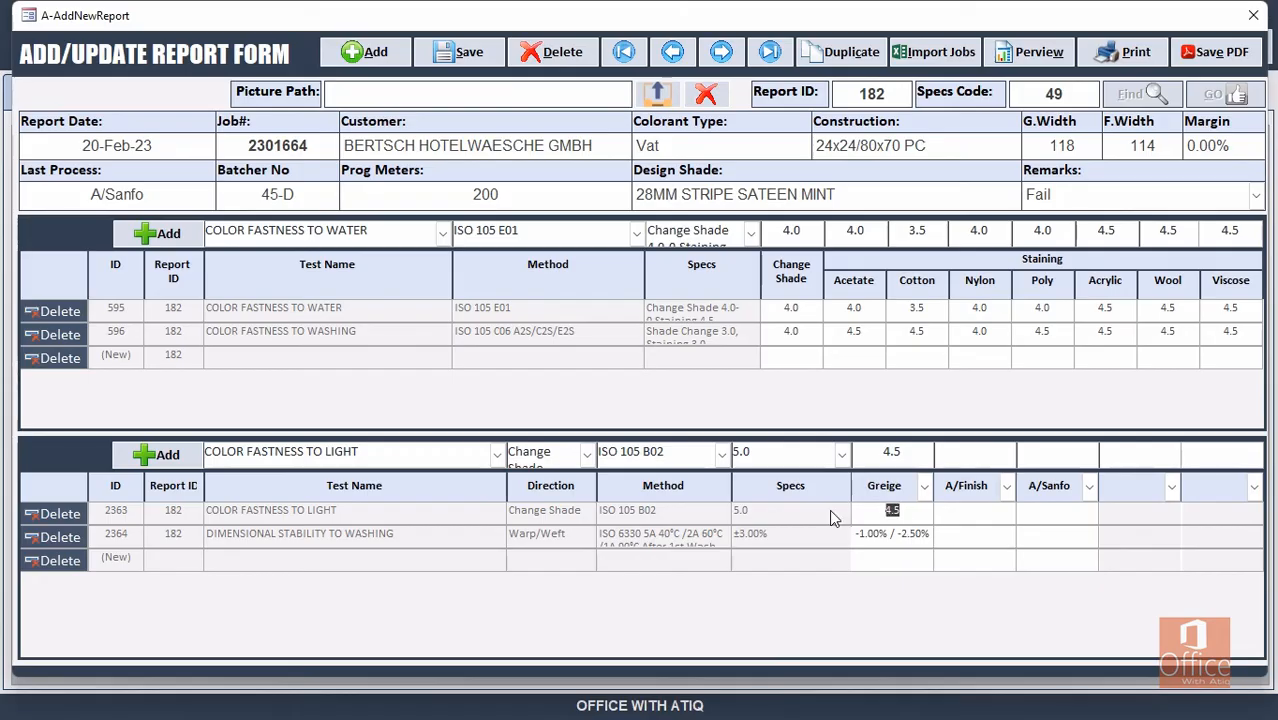
key("BackSpace")
type("-")
key("Tab")
Change the dimensional stability Greige value to -5.00% / -6.00%.
left_click(866, 534)
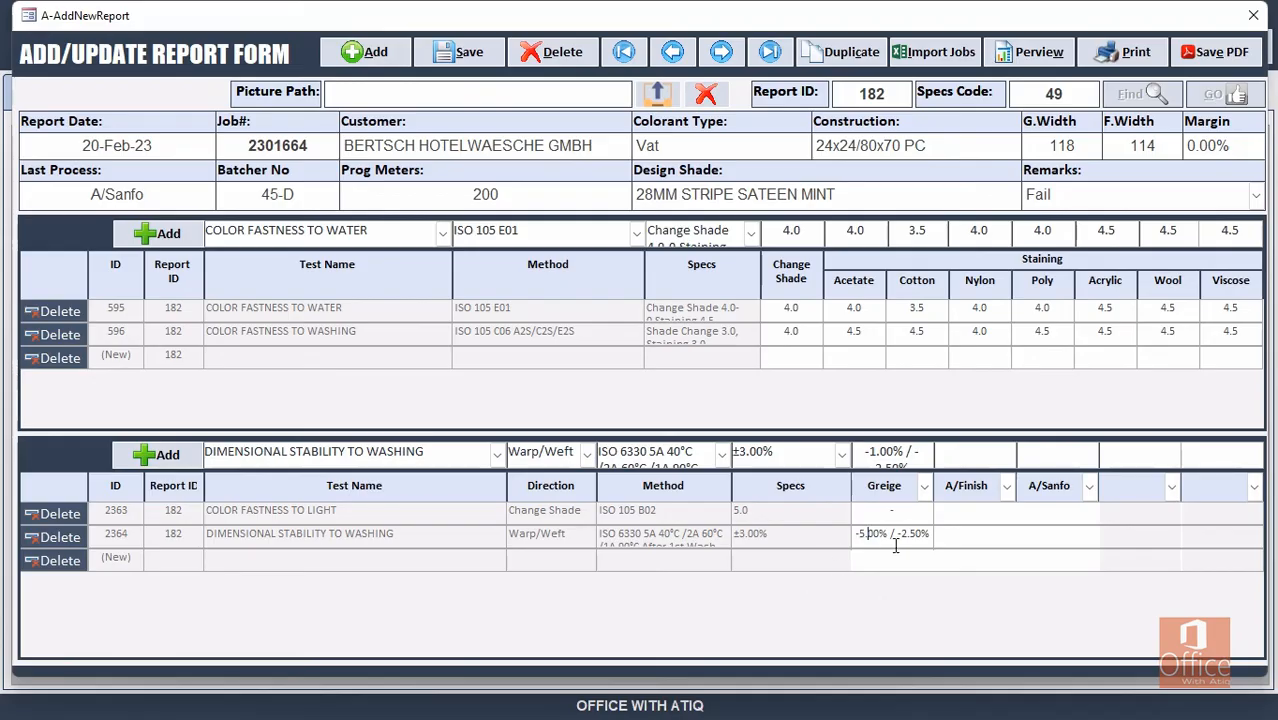
left_click_drag(900, 535, 915, 537)
type("6.00")
Enter A/Finish results: light-fastness 4.5 and dimensional stability -3.50% / -4.00%.
left_click(978, 512)
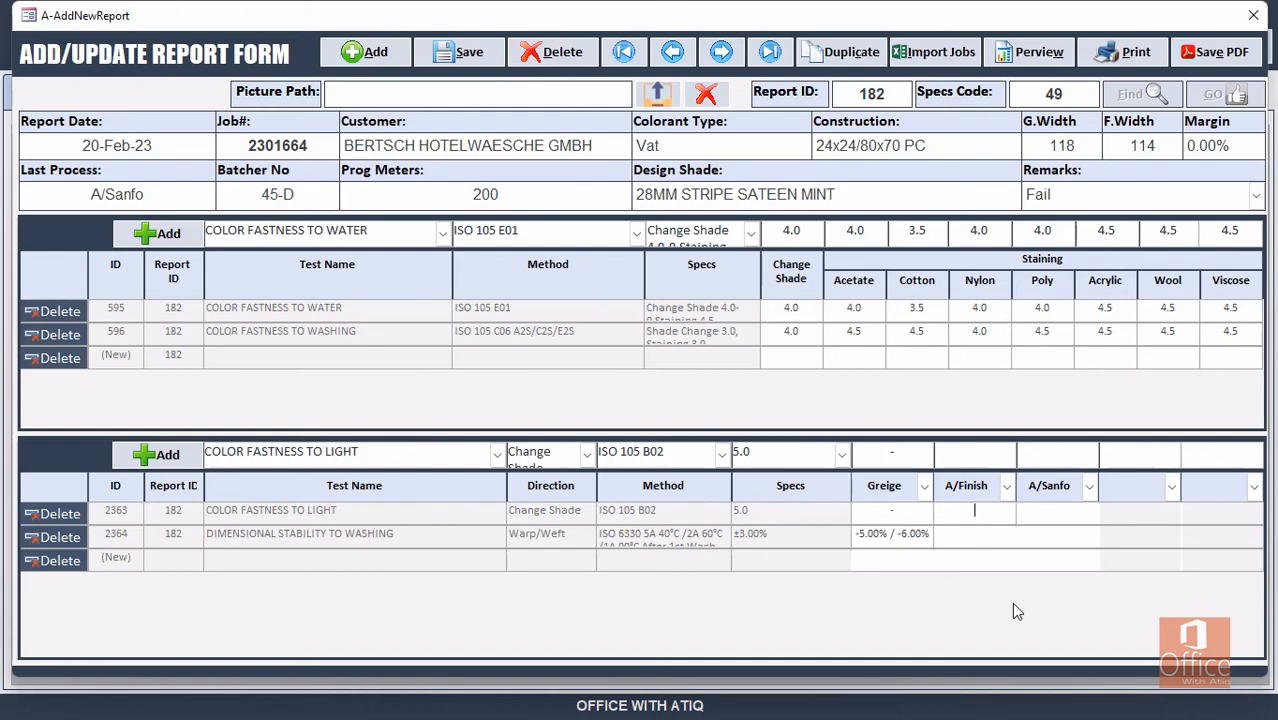
type("4.5")
left_click(975, 536)
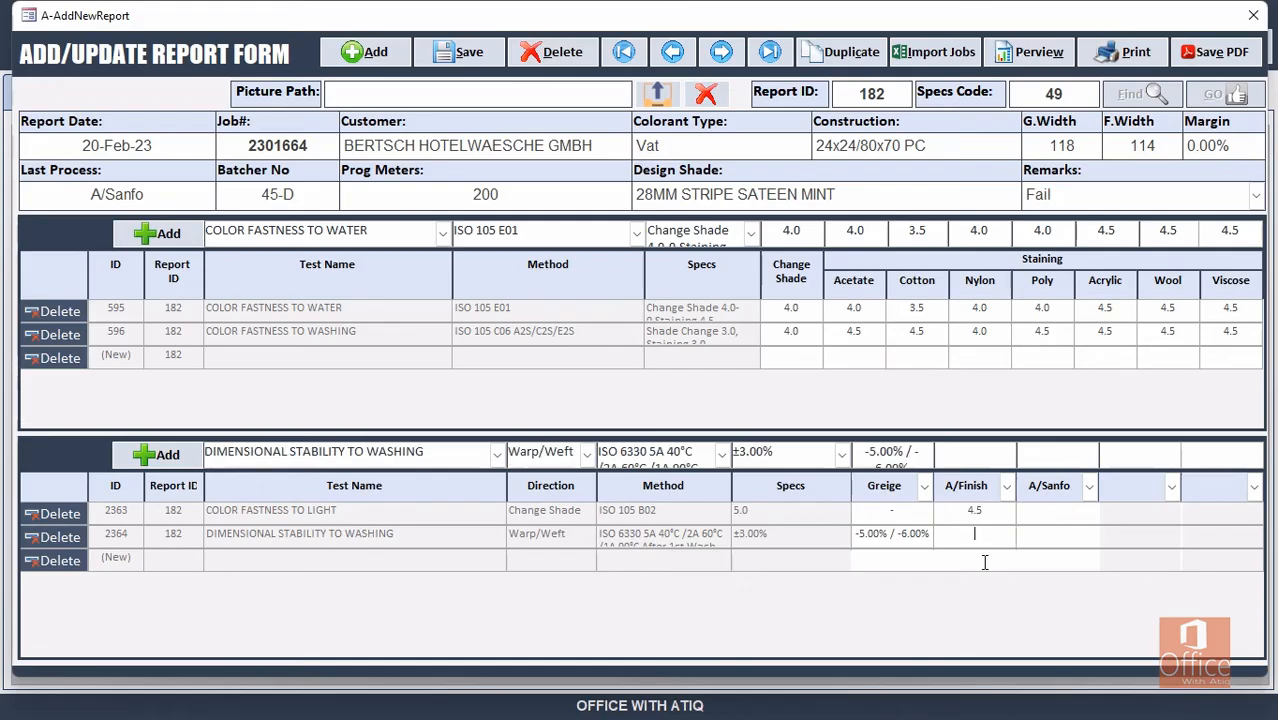
type("-3.50% / -4.00%")
key("Return")
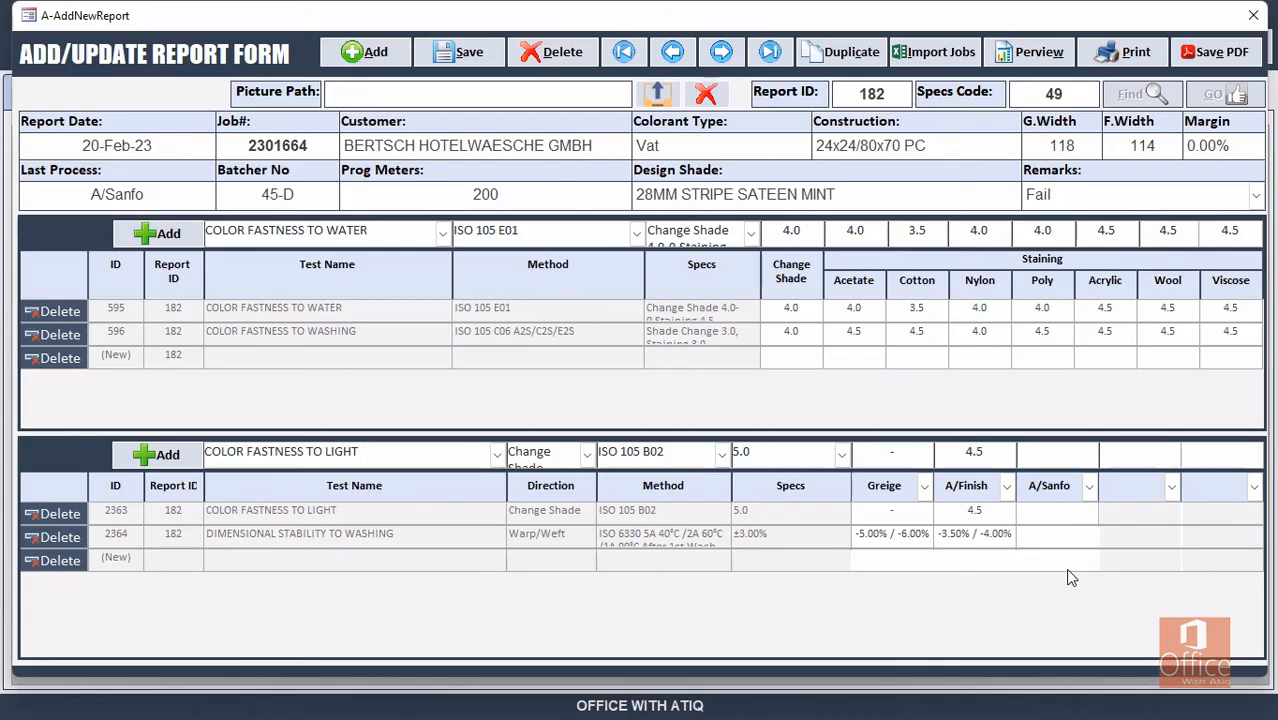
Enter A/Sanfo results 5.0 and -1.00% / +1.20%, then save report 182.
type("5")
left_click(1051, 538)
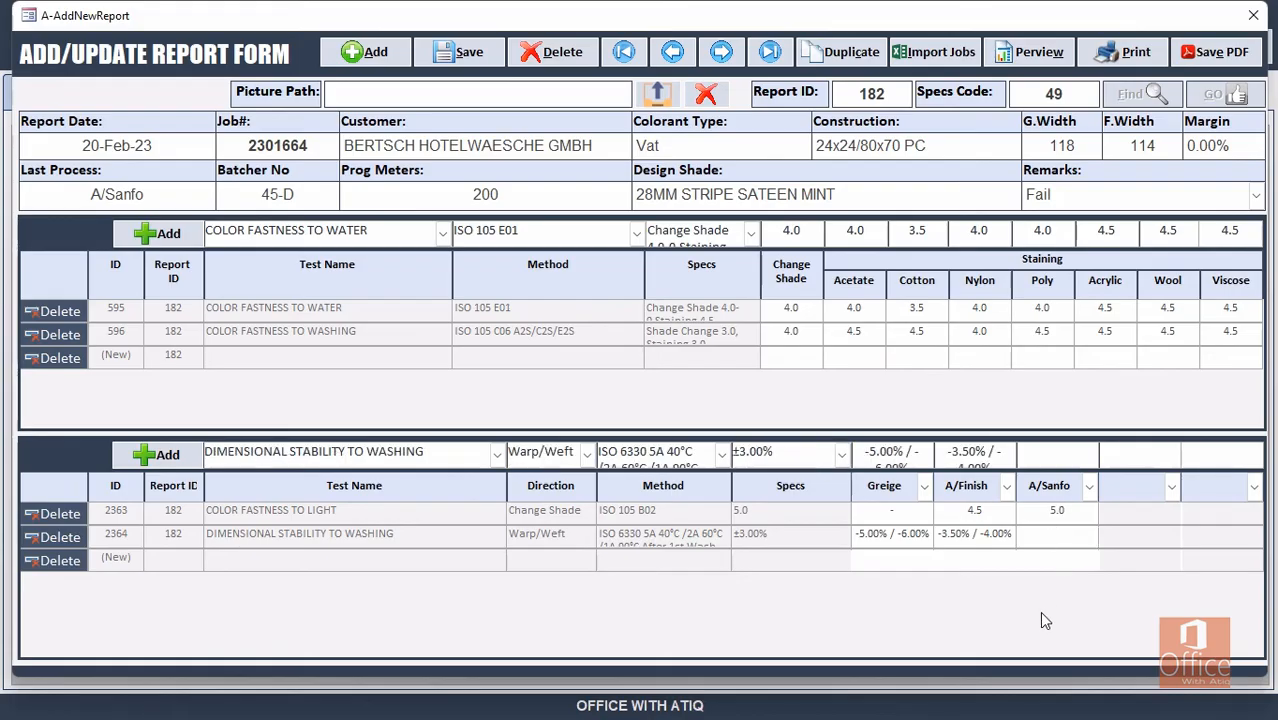
type("-1.00% / +1.20")
left_click(916, 511)
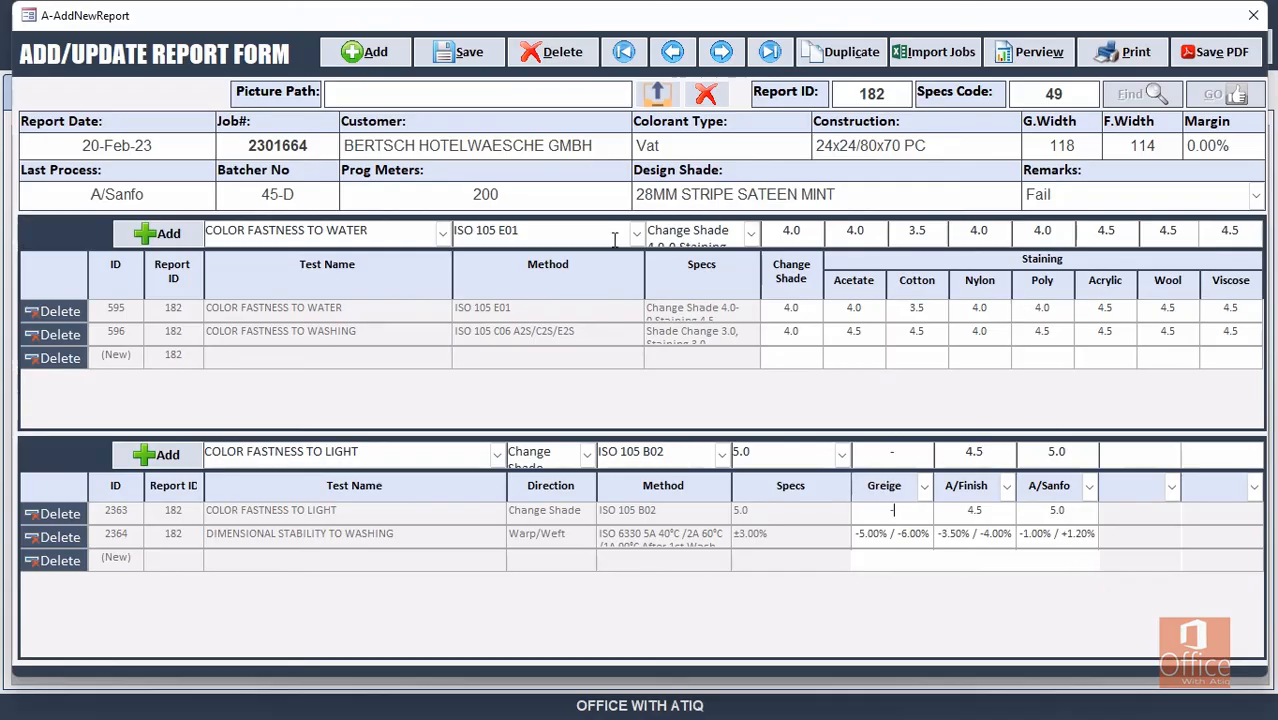
left_click(478, 58)
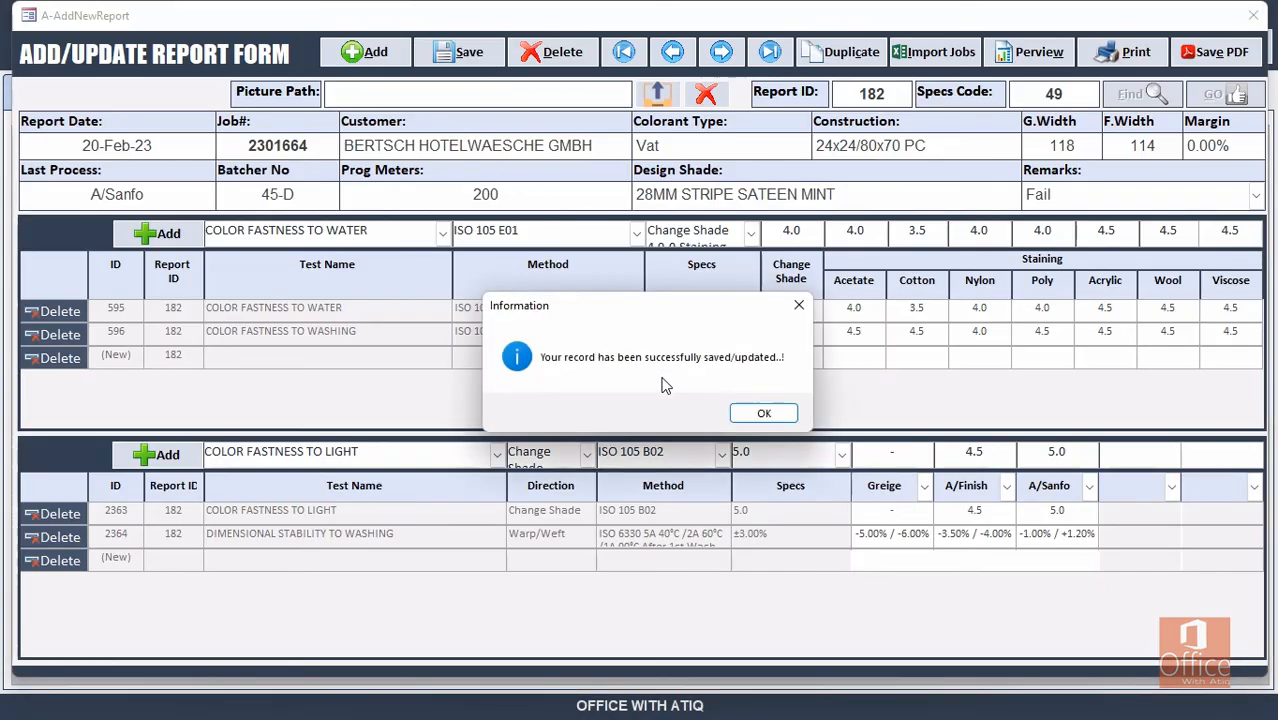
Export report 182 as the PDF 182-BERTSCH HOTELWAESCHE GMBH.
left_click(765, 412)
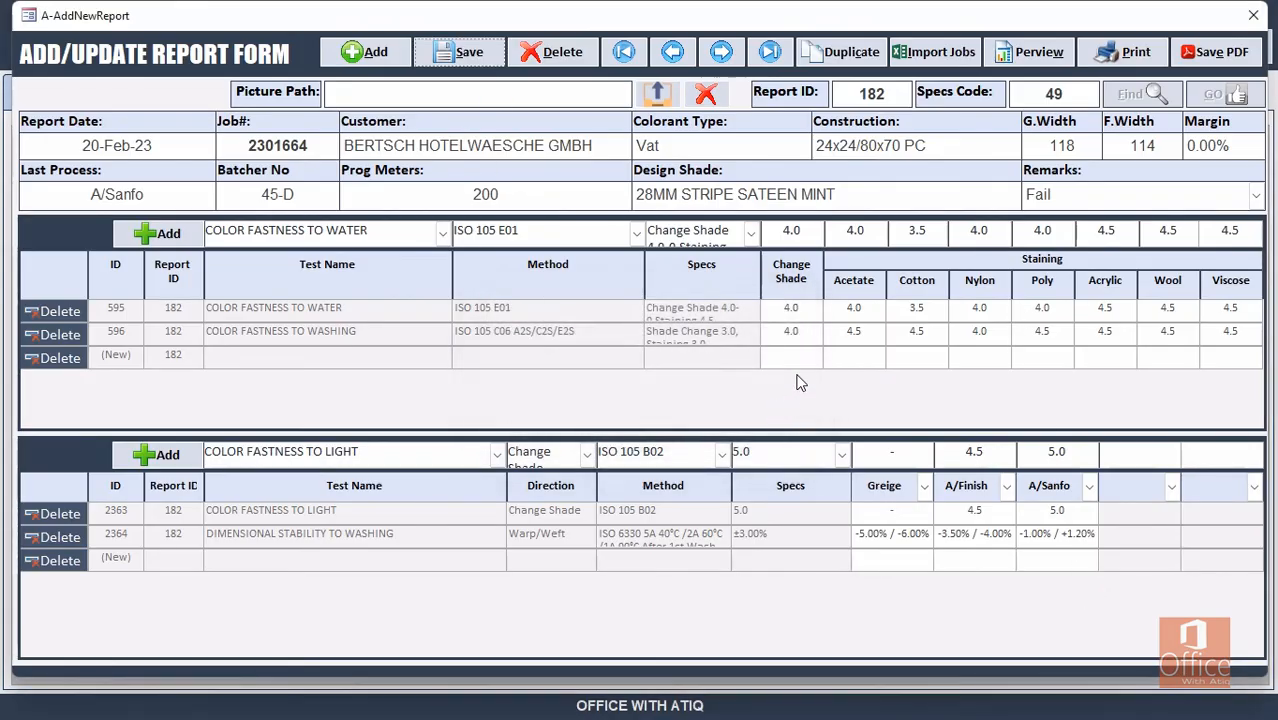
left_click(1238, 60)
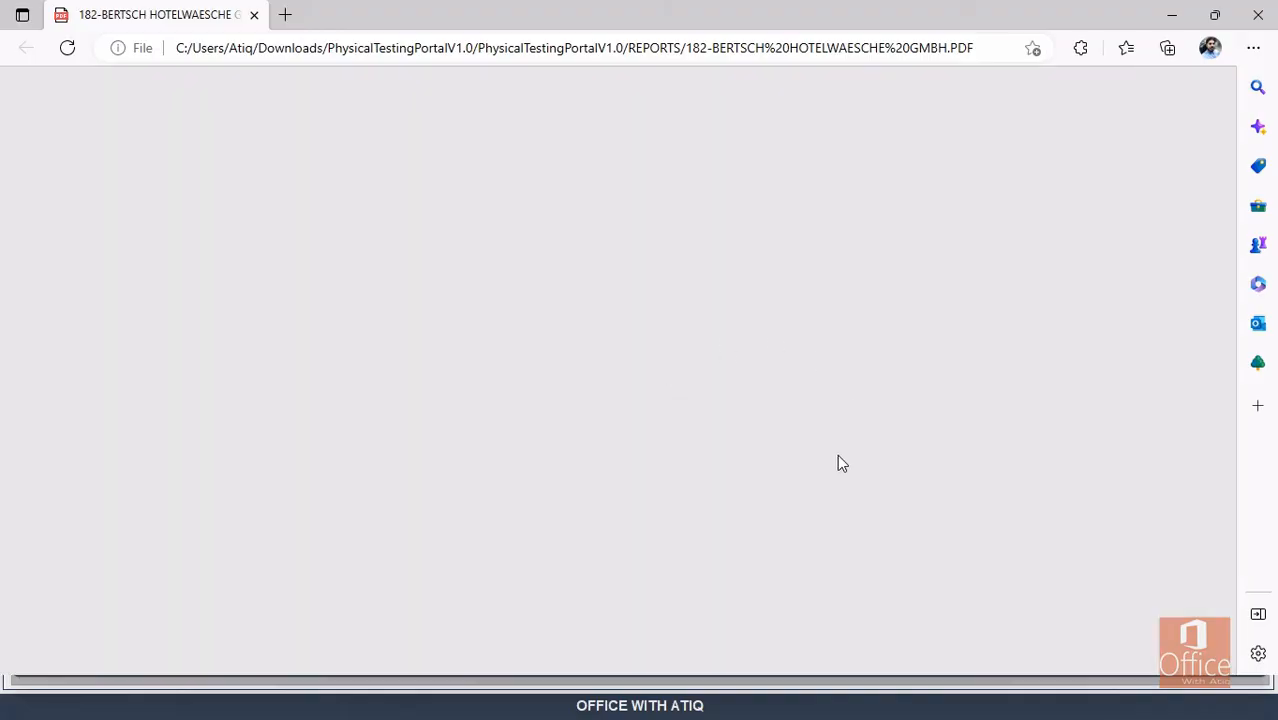
Review the report 182 Lab Test Report PDF tables, then close the browser.
scroll(840, 408, "up", 3)
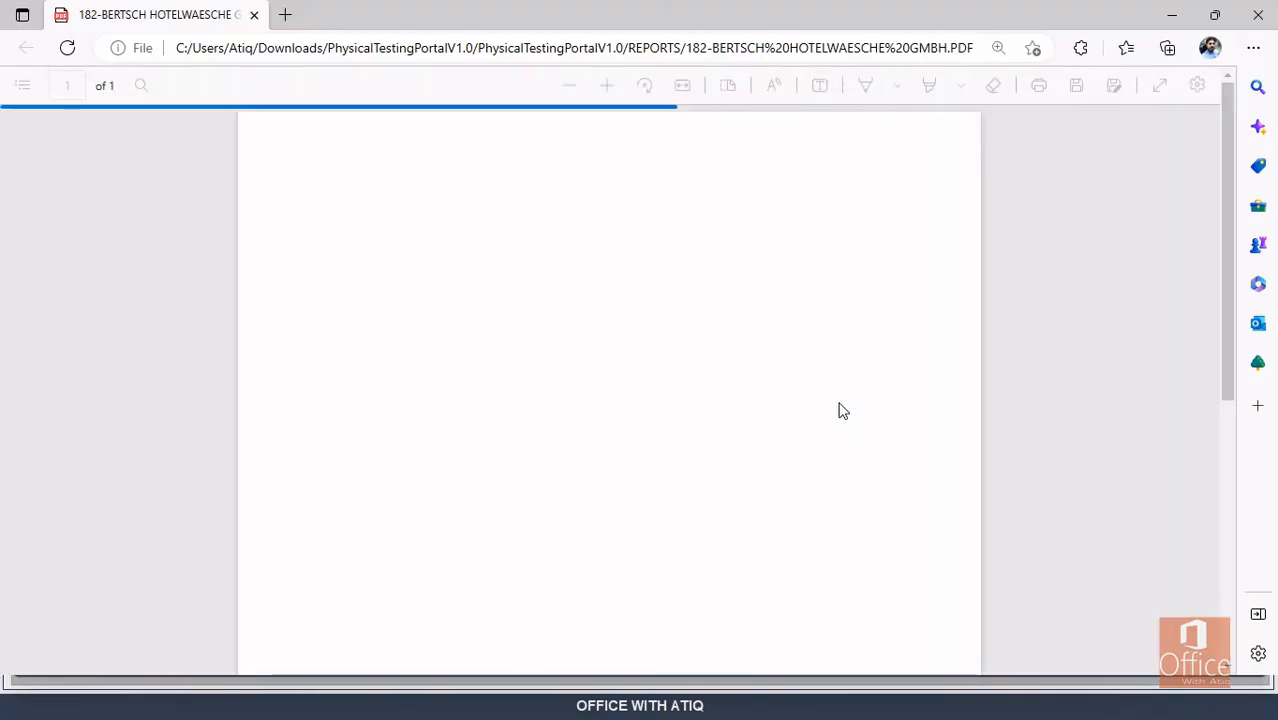
scroll(720, 436, "up", 1)
scroll(740, 440, "down", 1)
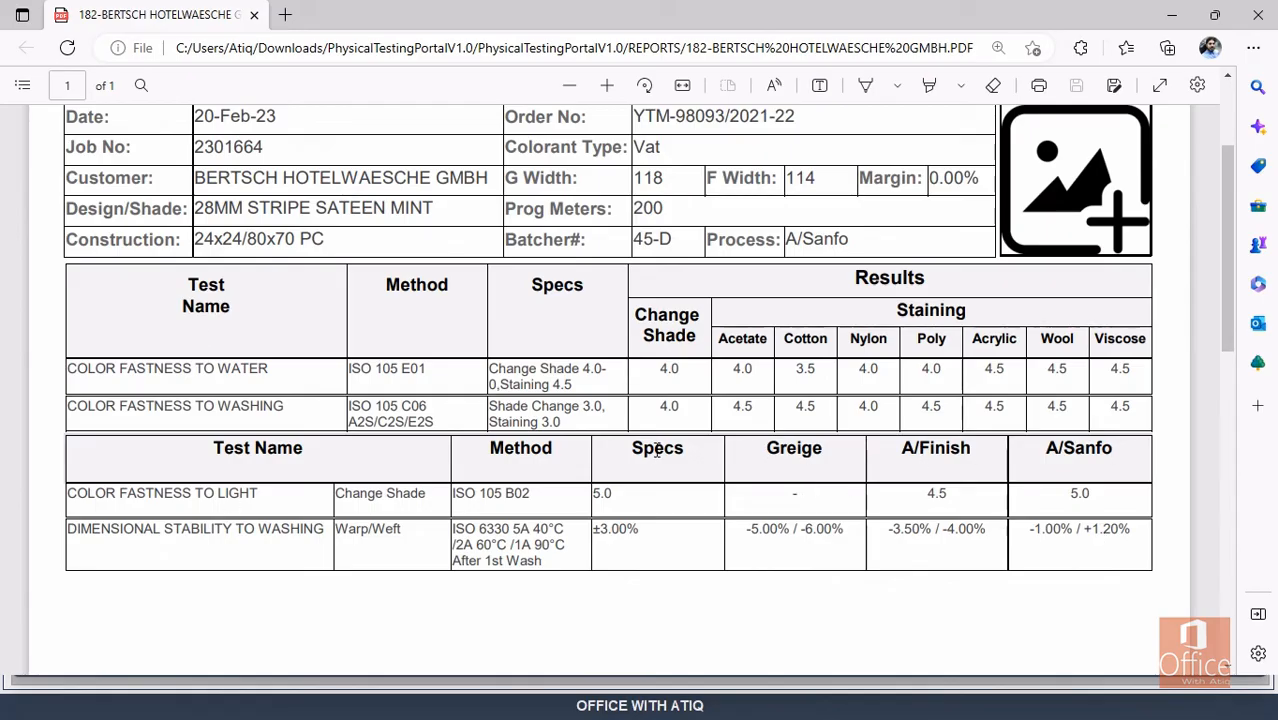
scroll(657, 451, "up", 1)
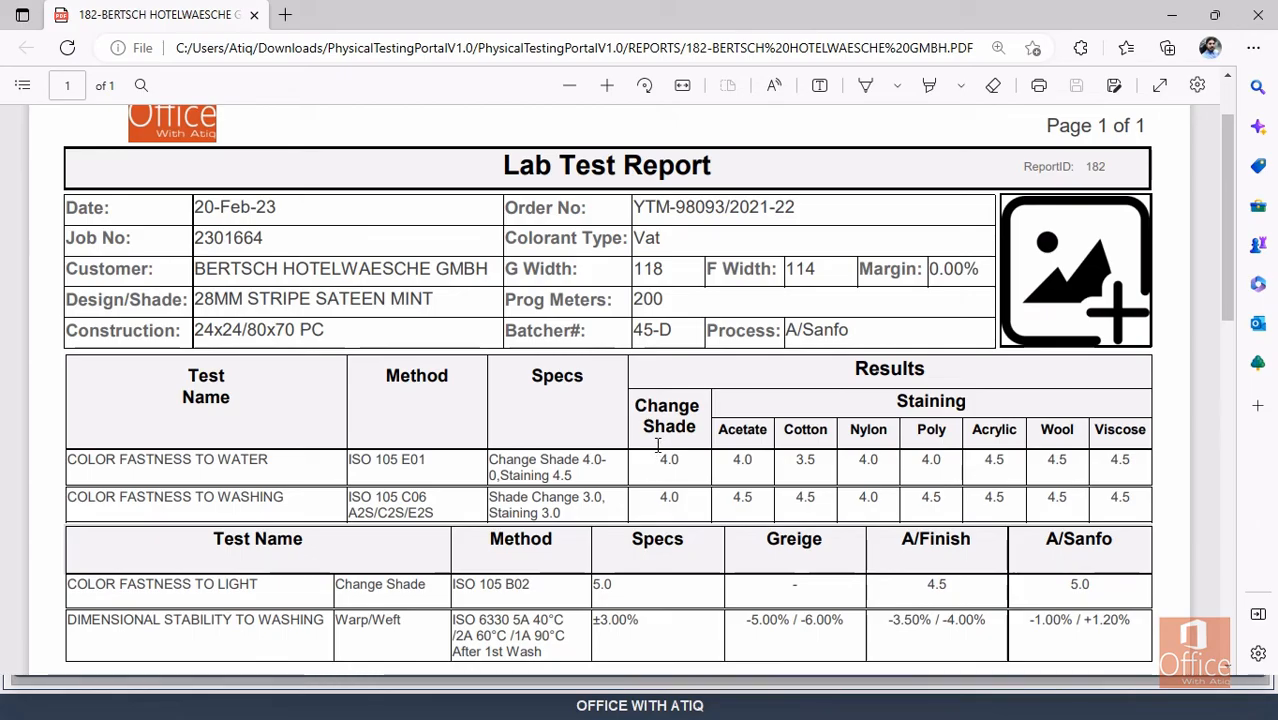
scroll(657, 444, "down", 1)
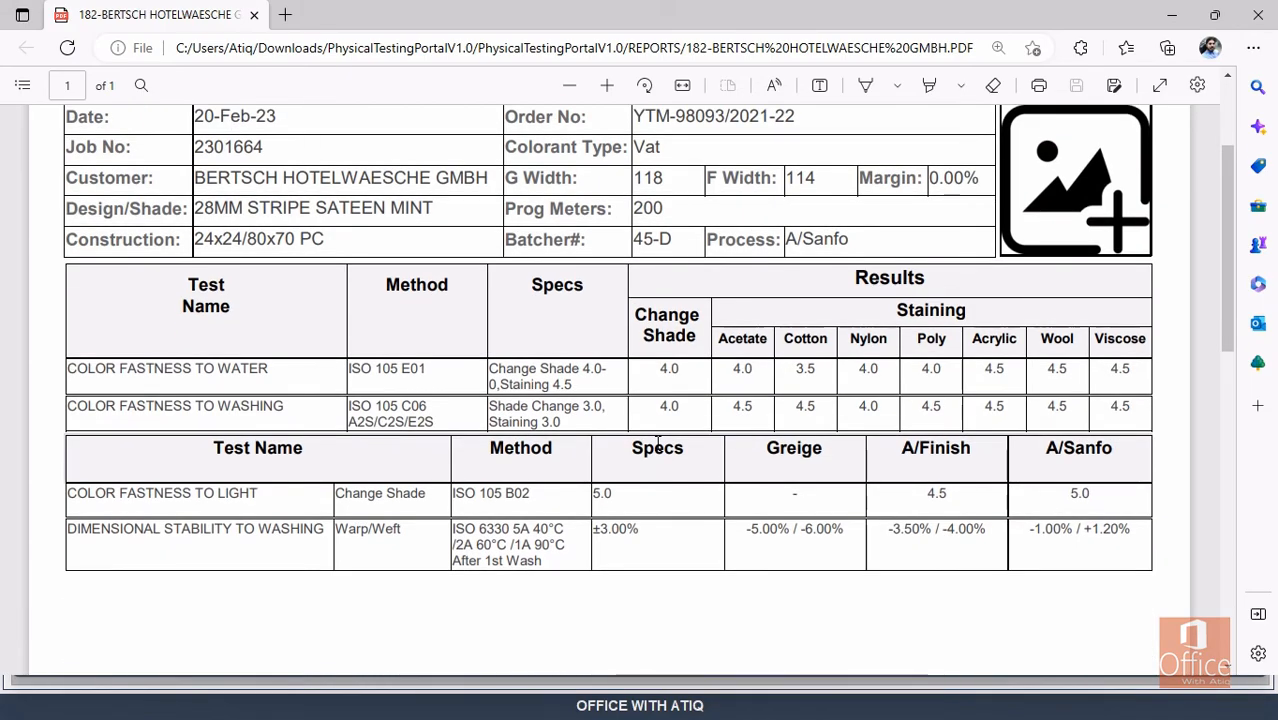
scroll(657, 444, "up", 1)
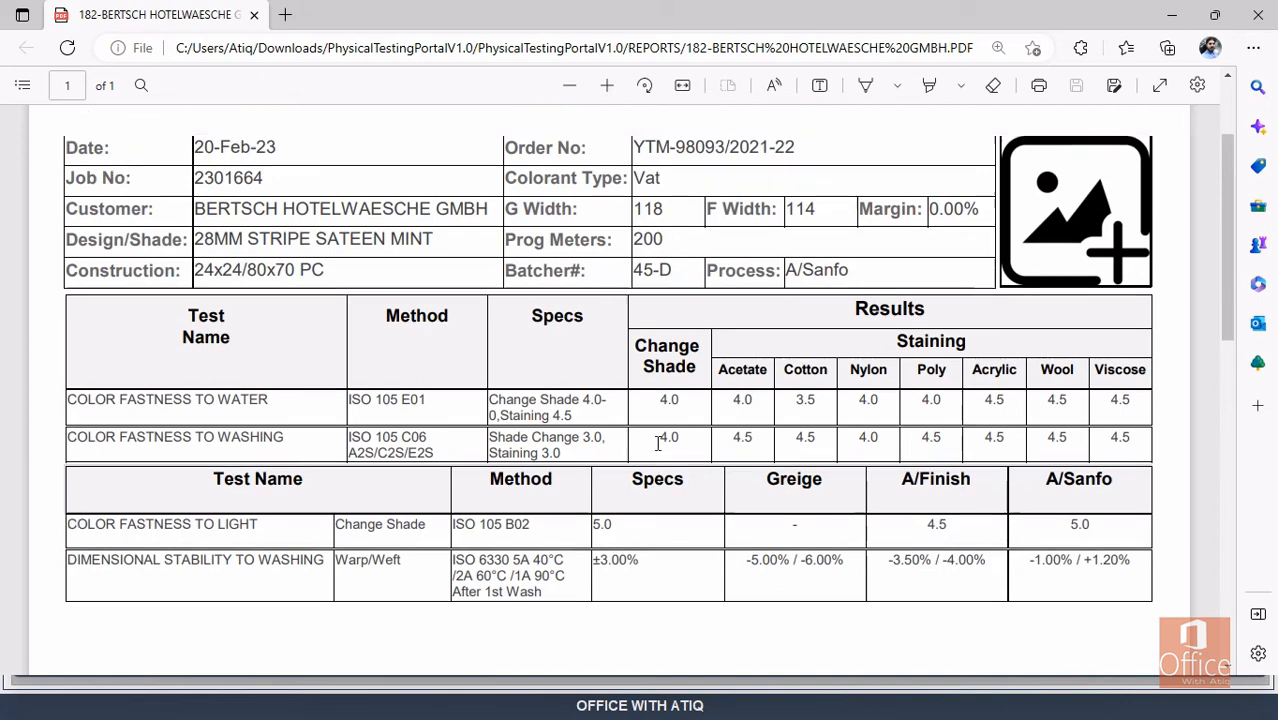
scroll(657, 444, "down", 1)
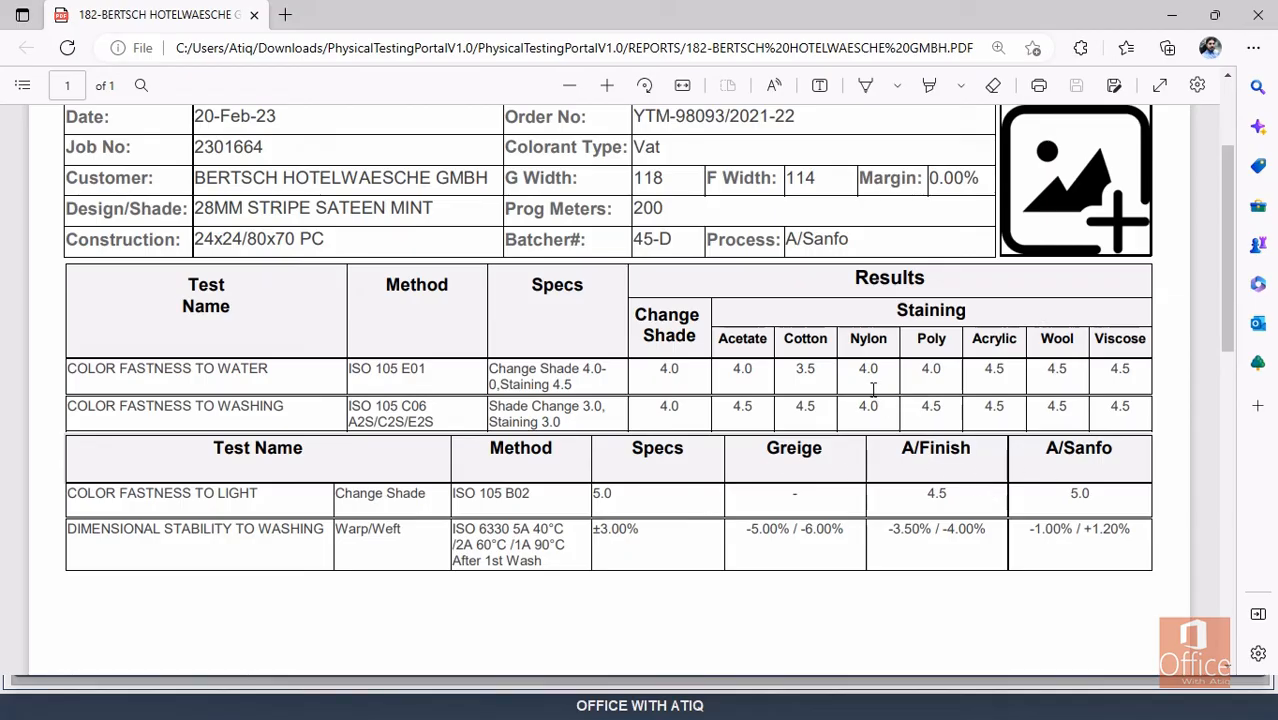
scroll(805, 362, "up", 2)
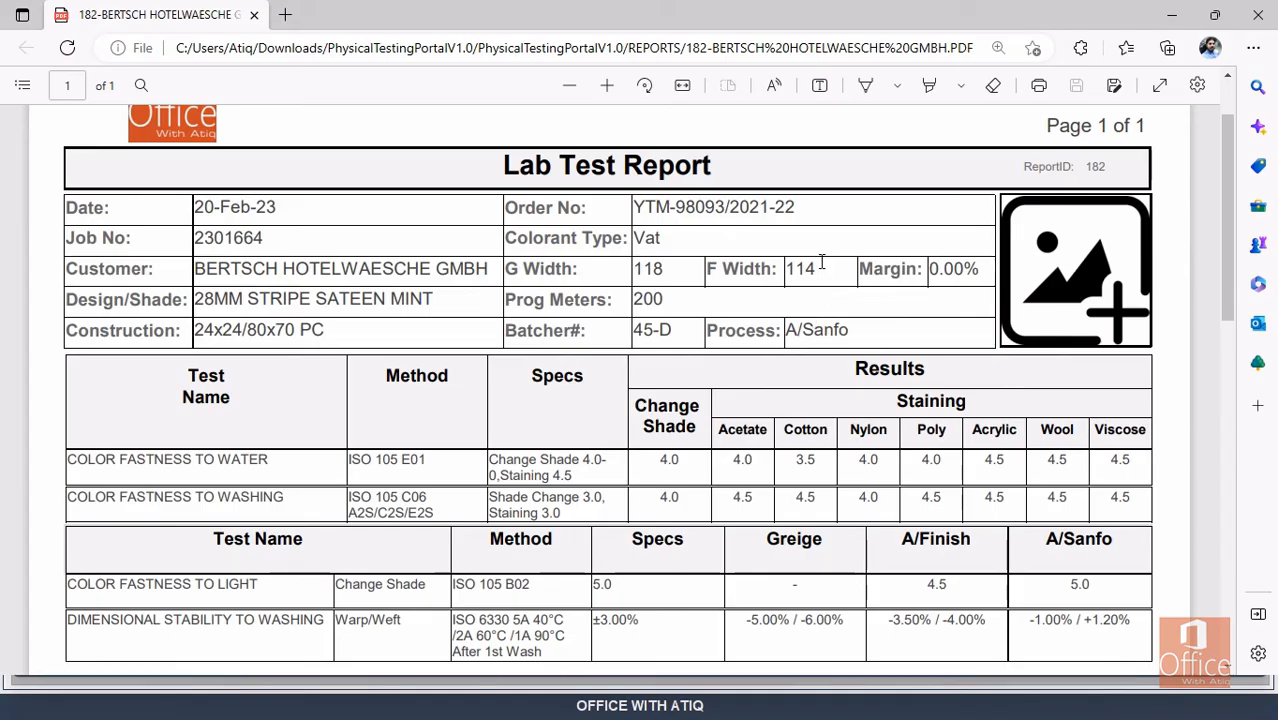
left_click(1258, 14)
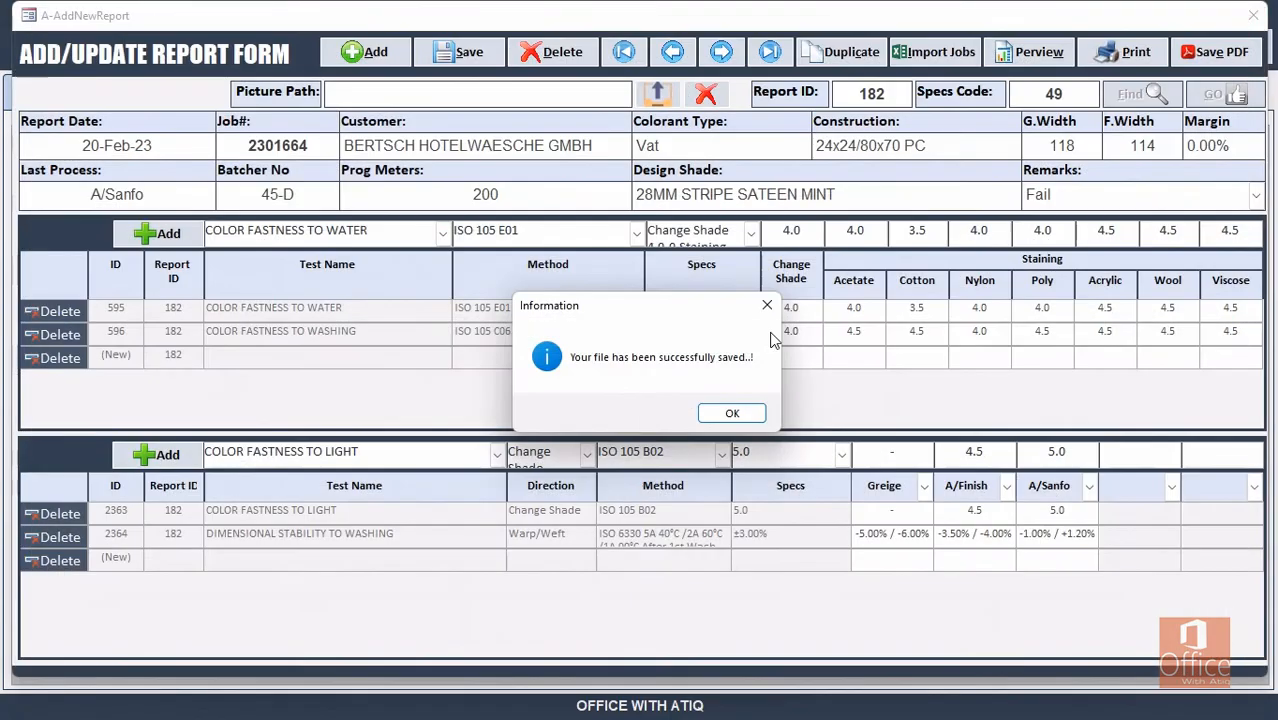
Duplicate report 182 into new report 183, confirming the copy.
left_click(766, 306)
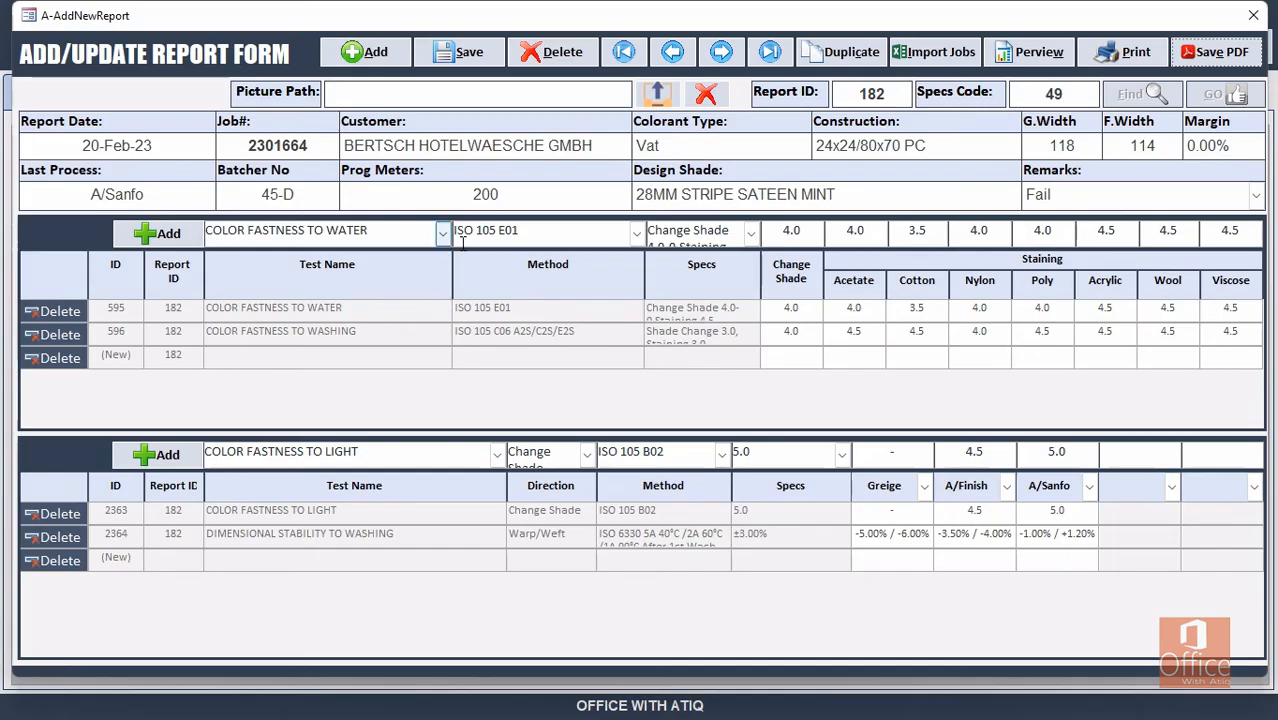
left_click(852, 55)
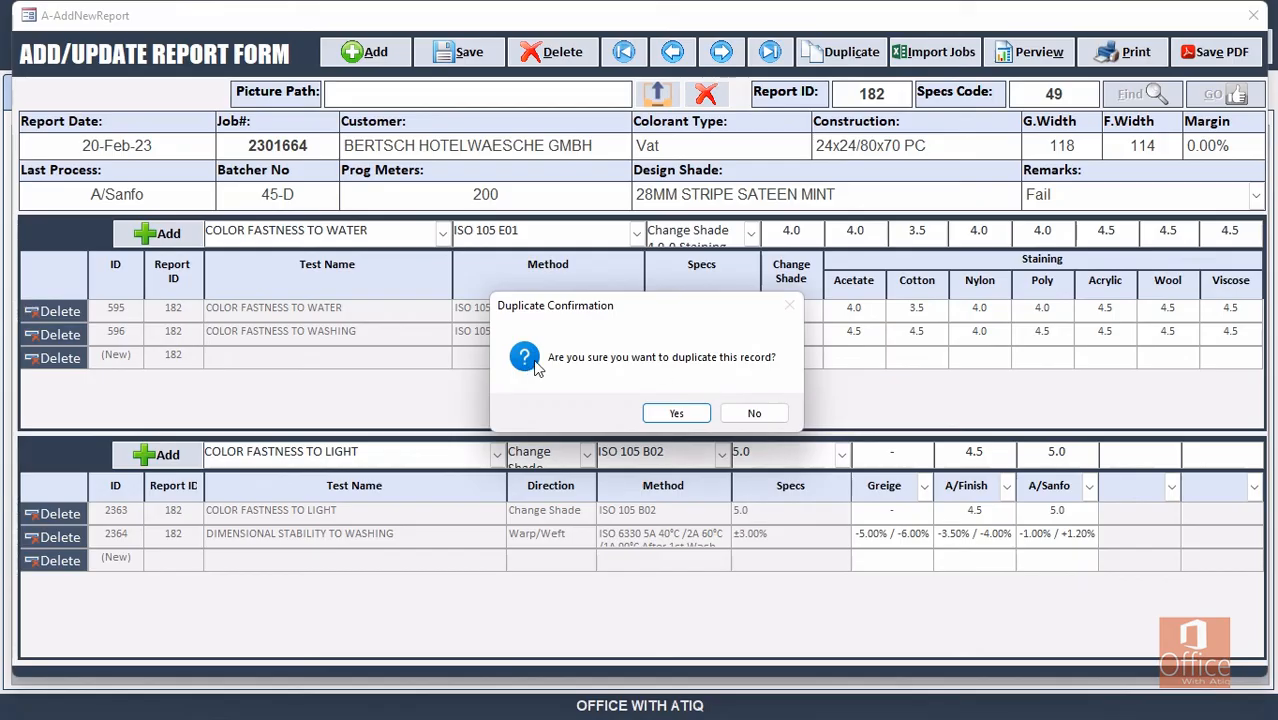
left_click(677, 413)
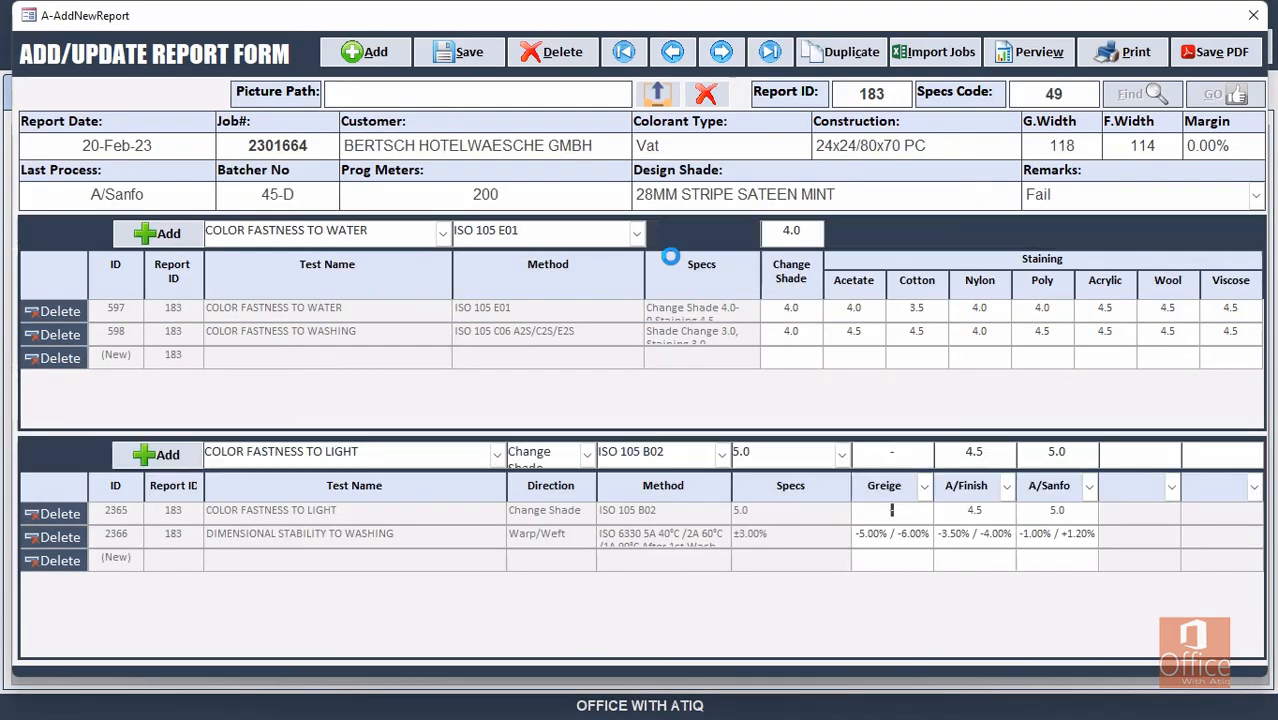
Change report 183's Job# to 2301665 to pull its job details.
left_click(321, 142)
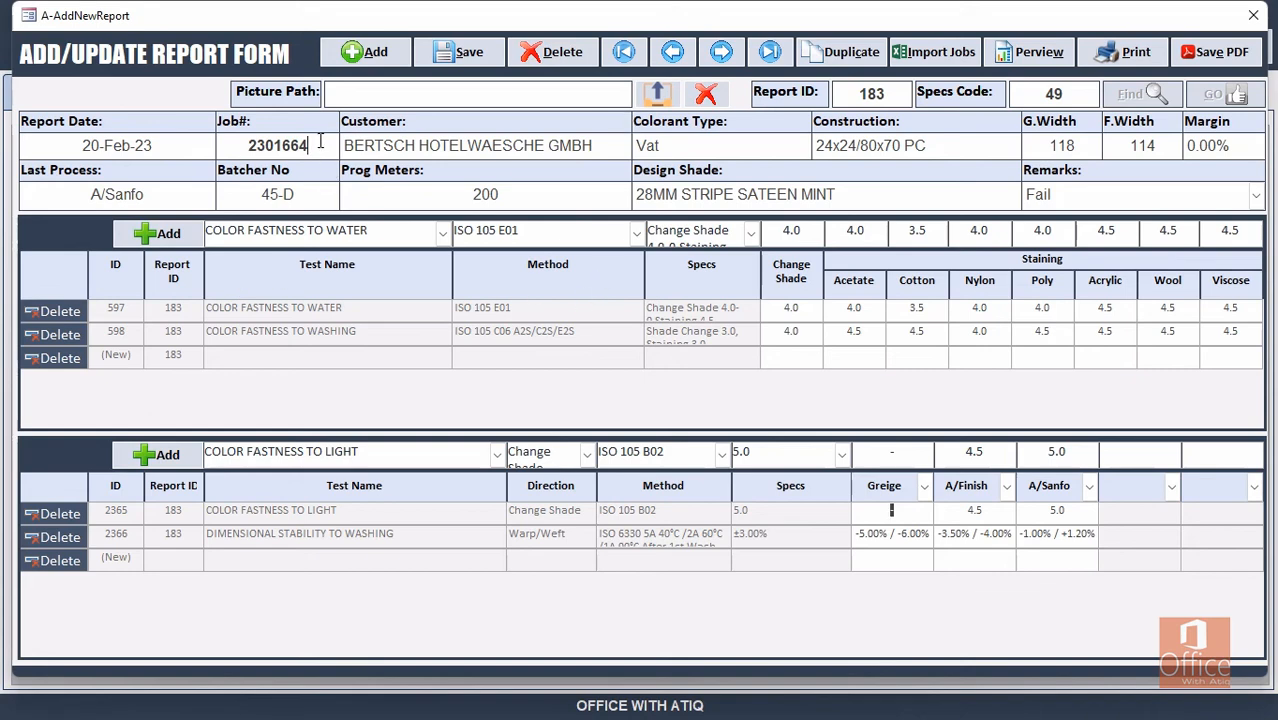
key("BackSpace")
type("5")
key("Return")
Set light-fastness A/Finish 5.0, A/Sanfo 5.5, and dimensional Greige -6.00% / -1.00%, A/Finish -2.10% / -4.00%.
left_click(975, 510)
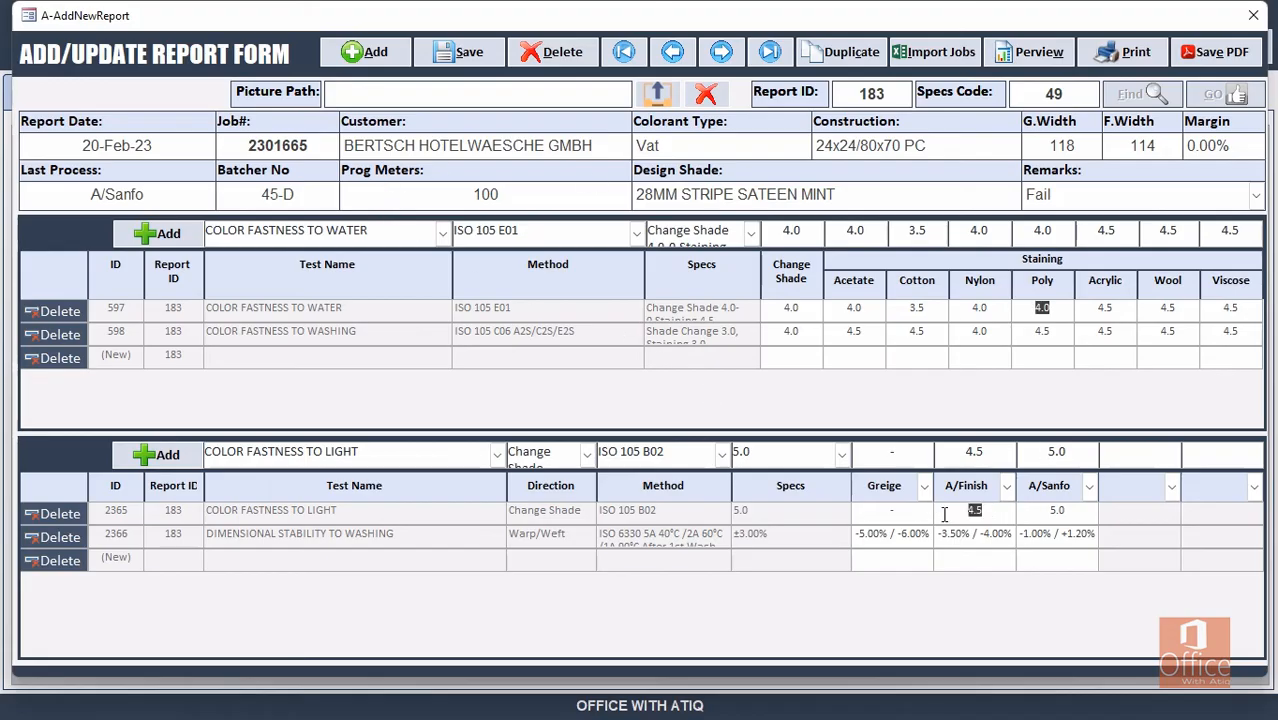
type("5.0")
key("Tab")
type("4")
left_click(866, 533)
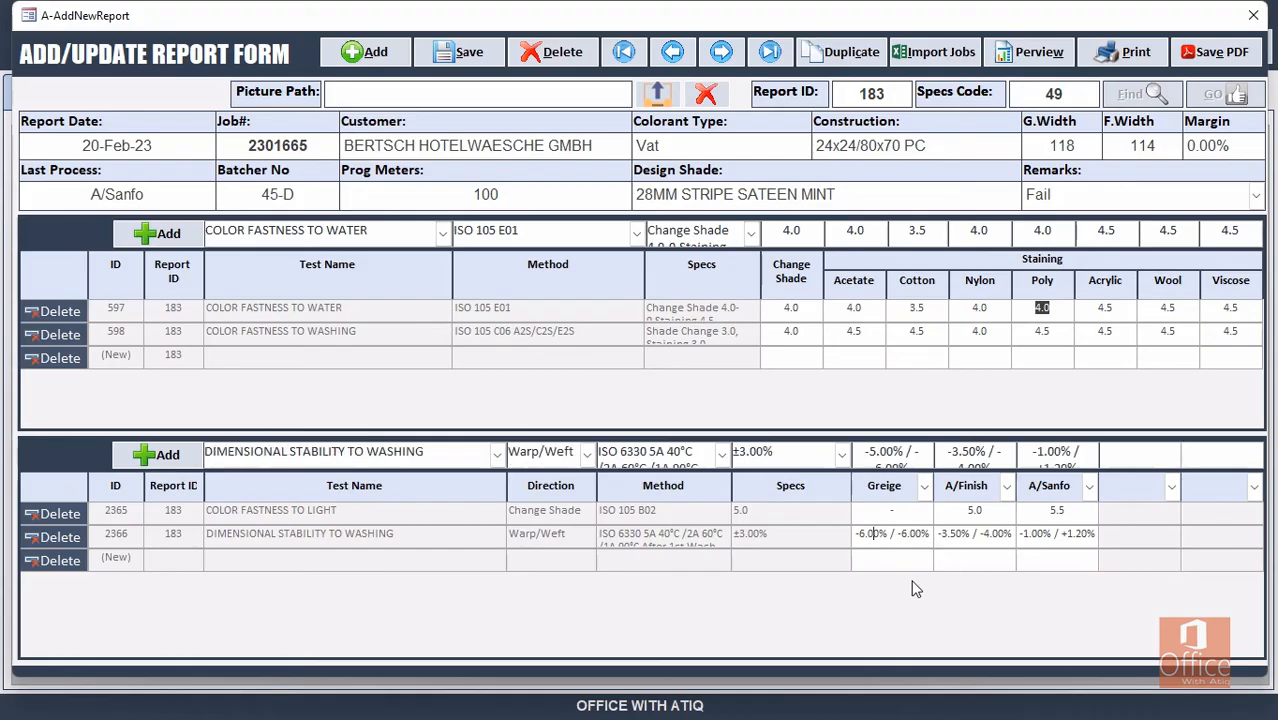
type("1")
left_click(946, 532)
key("shift+Right")
type("1")
Save report 183 and export it to PDF.
left_click(475, 58)
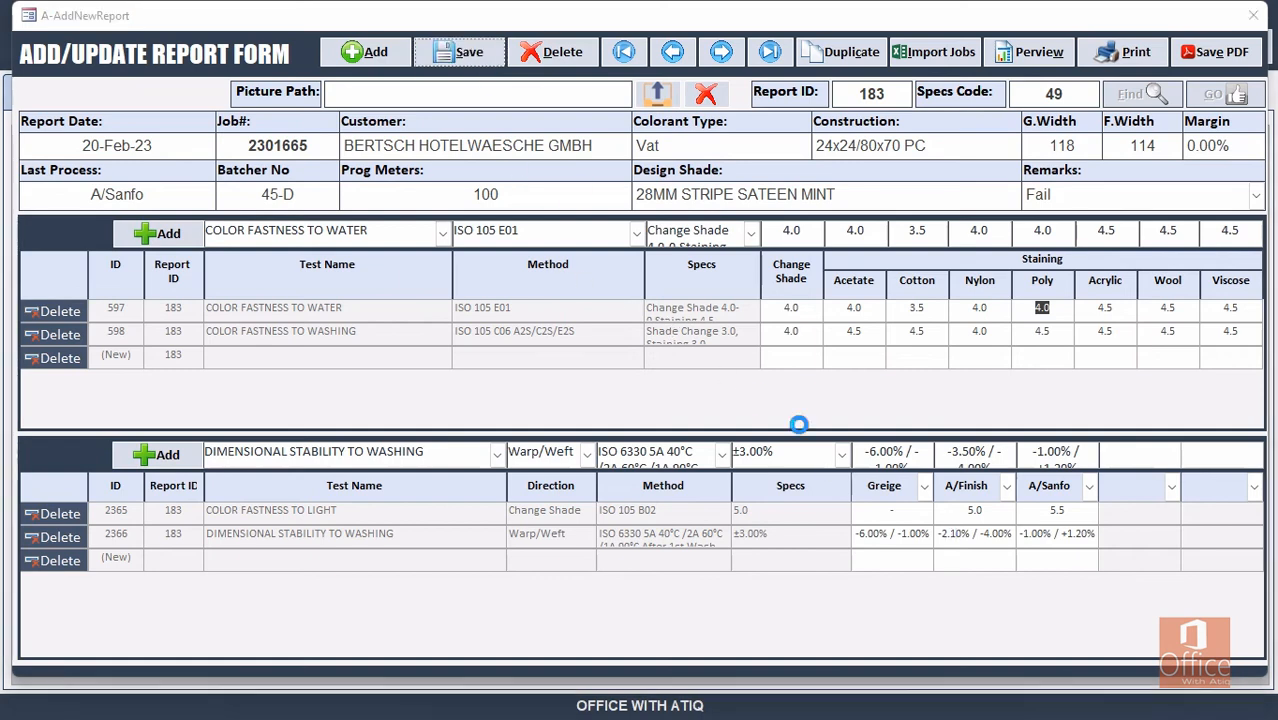
left_click(764, 412)
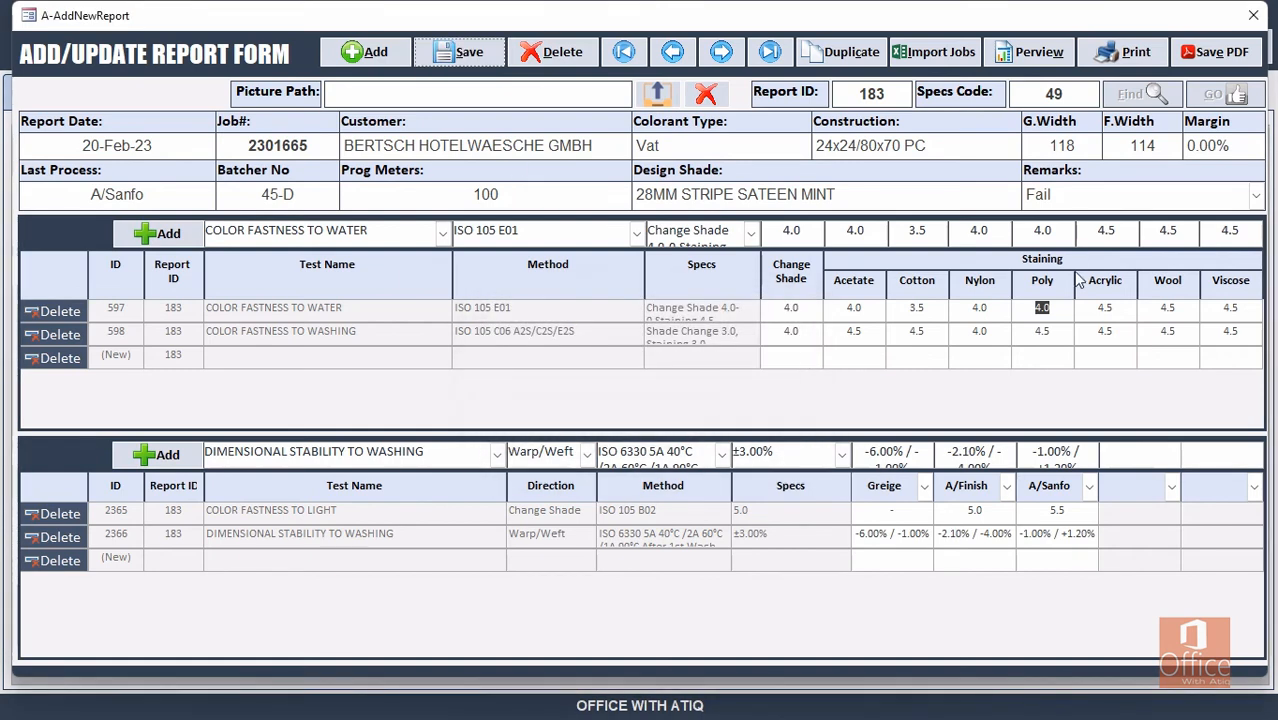
left_click(1215, 52)
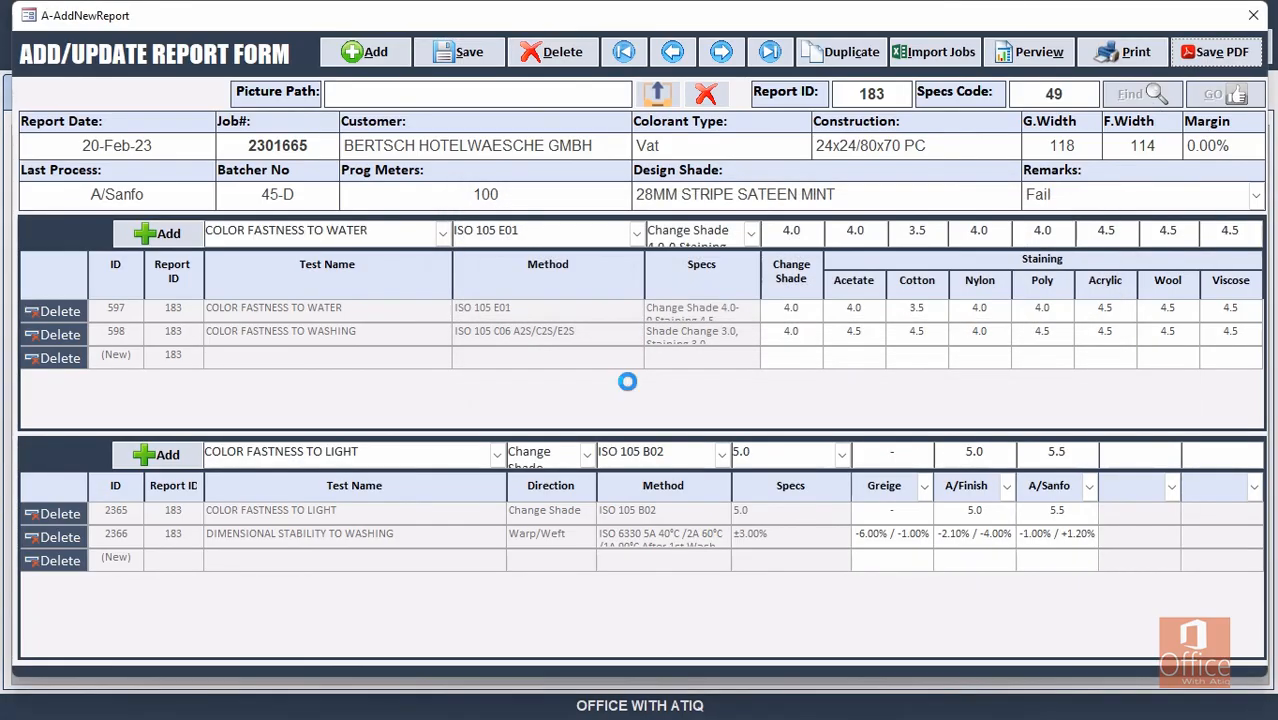
Review the 183-BERTSCH HOTELWAESCHE GMBH PDF for job 2301665 and A/Finish 5.0, A/Sanfo 5.5.
key("Return")
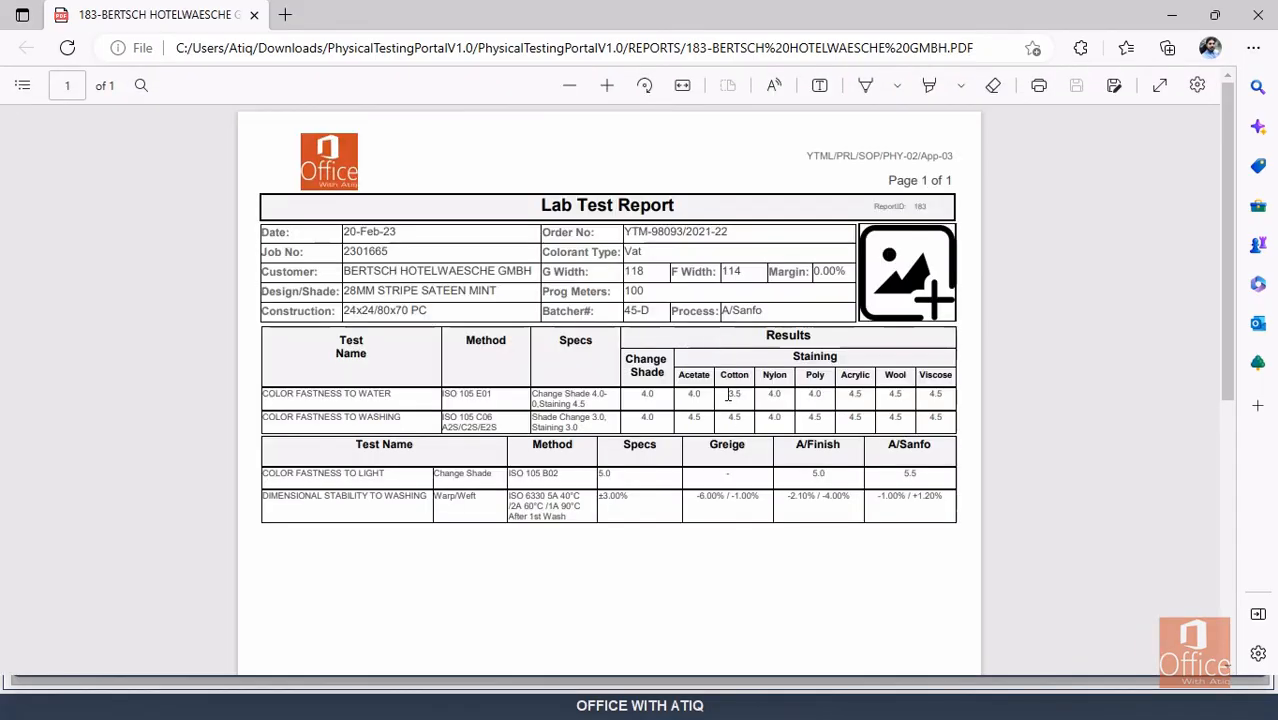
scroll(727, 390, "up", 2, "ctrl")
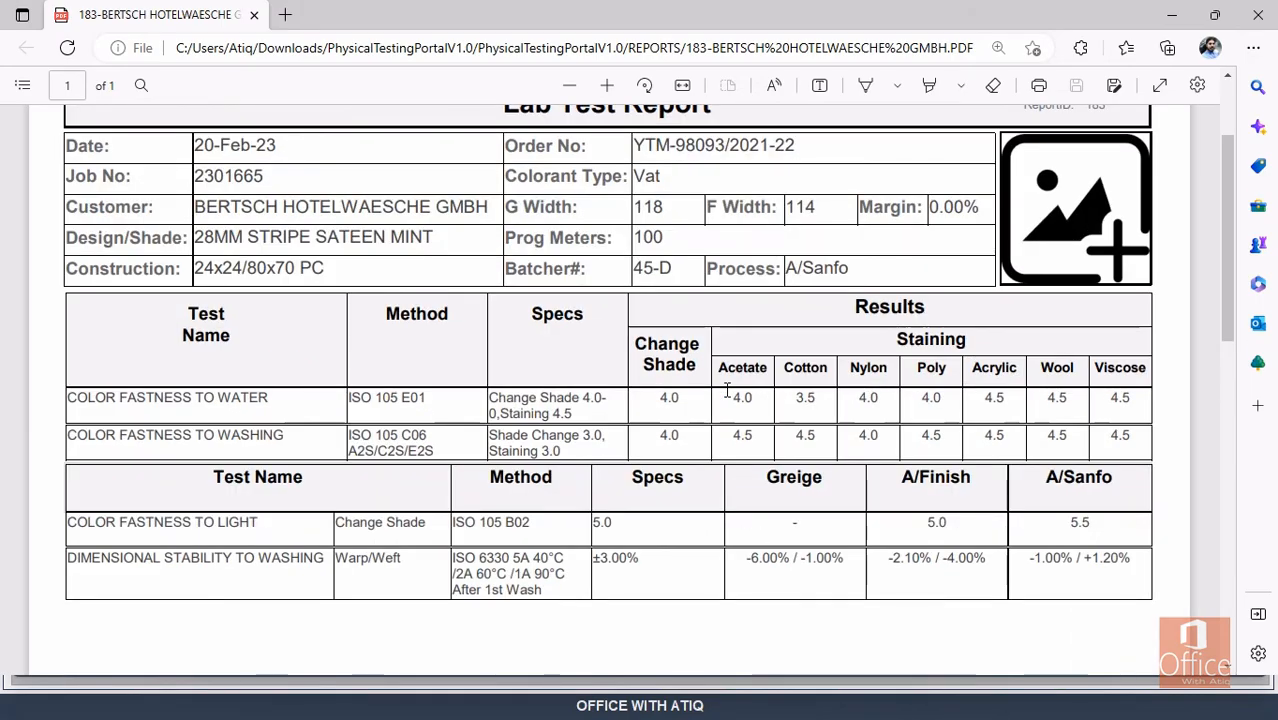
scroll(725, 387, "up", 2)
scroll(725, 387, "down", 1)
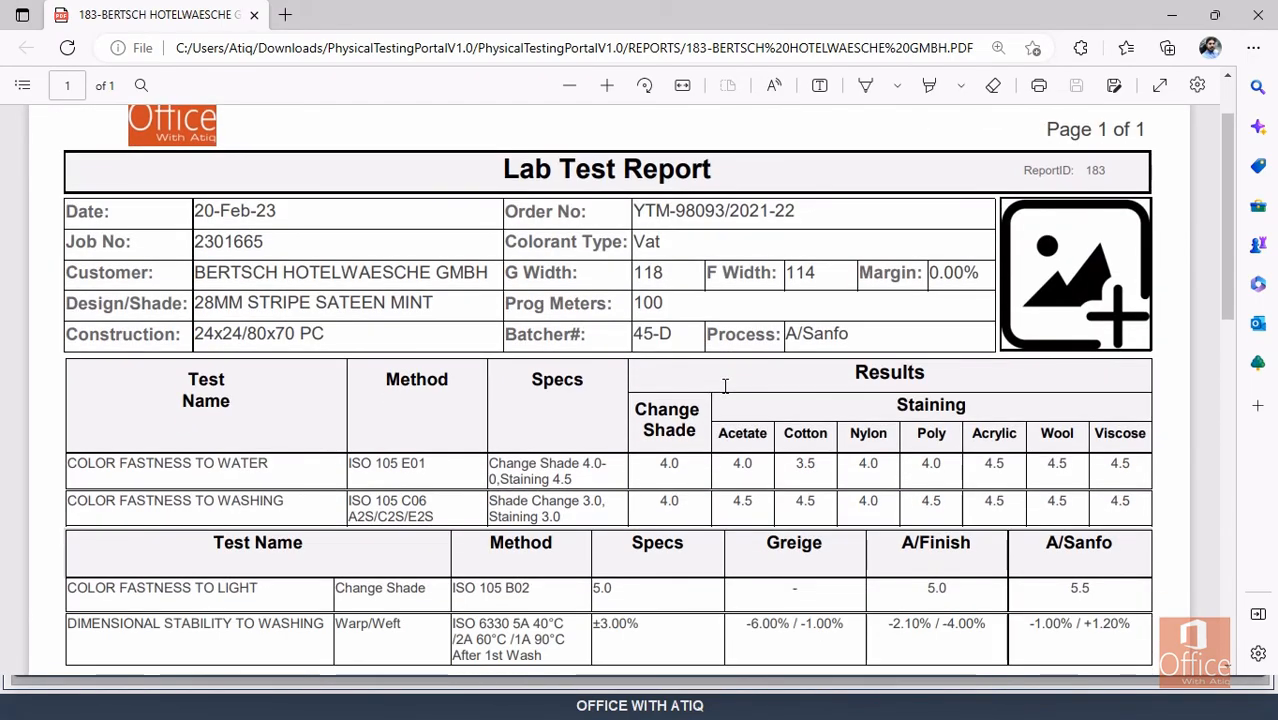
scroll(725, 387, "down", 1)
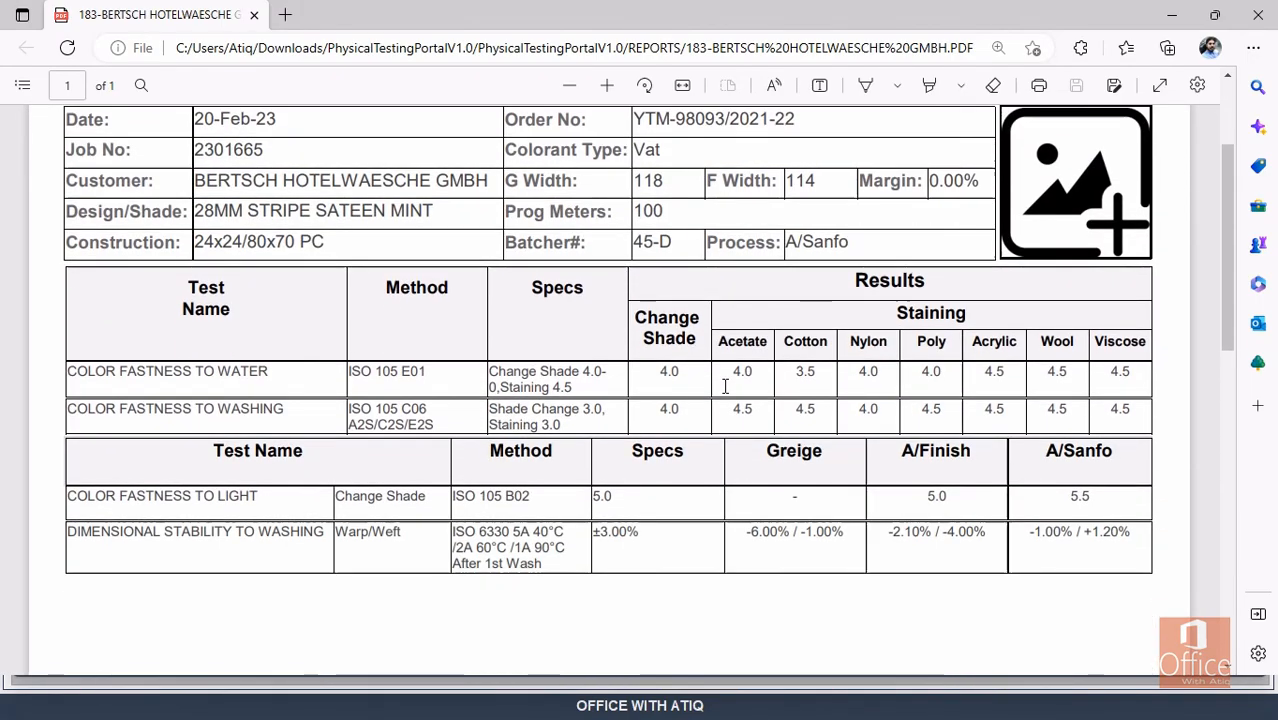
scroll(725, 387, "up", 1)
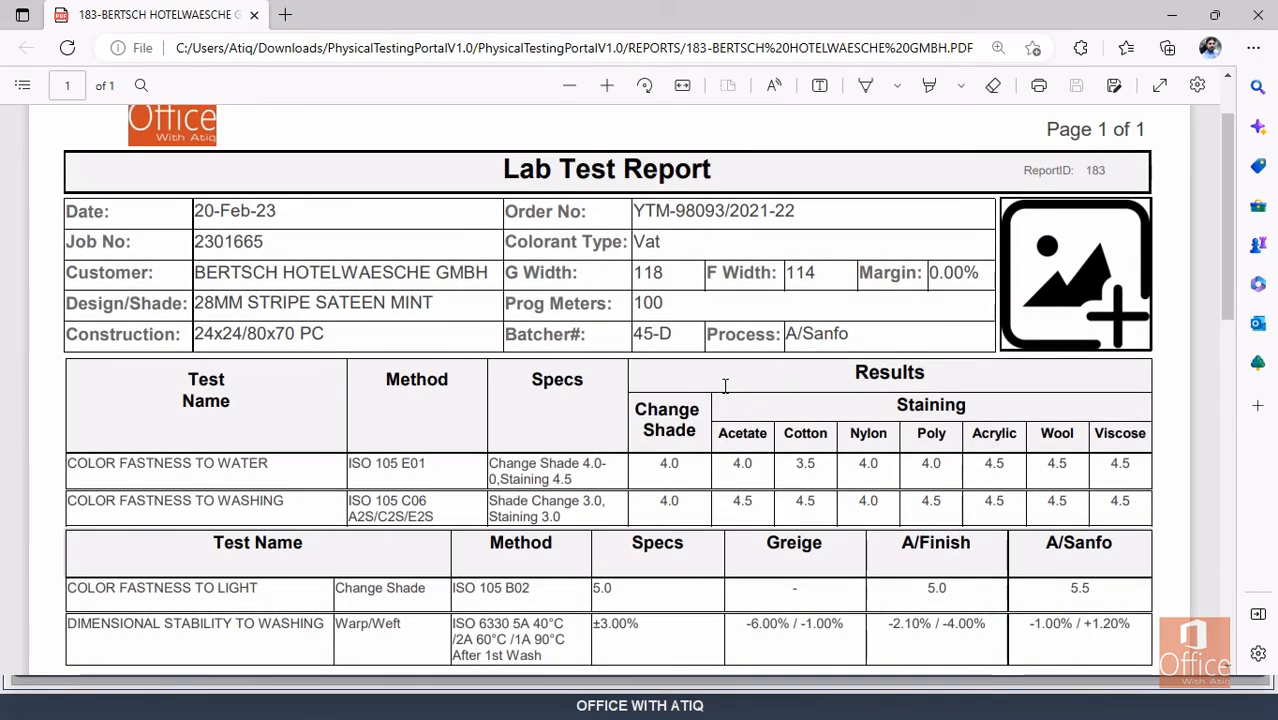
scroll(725, 387, "down", 1)
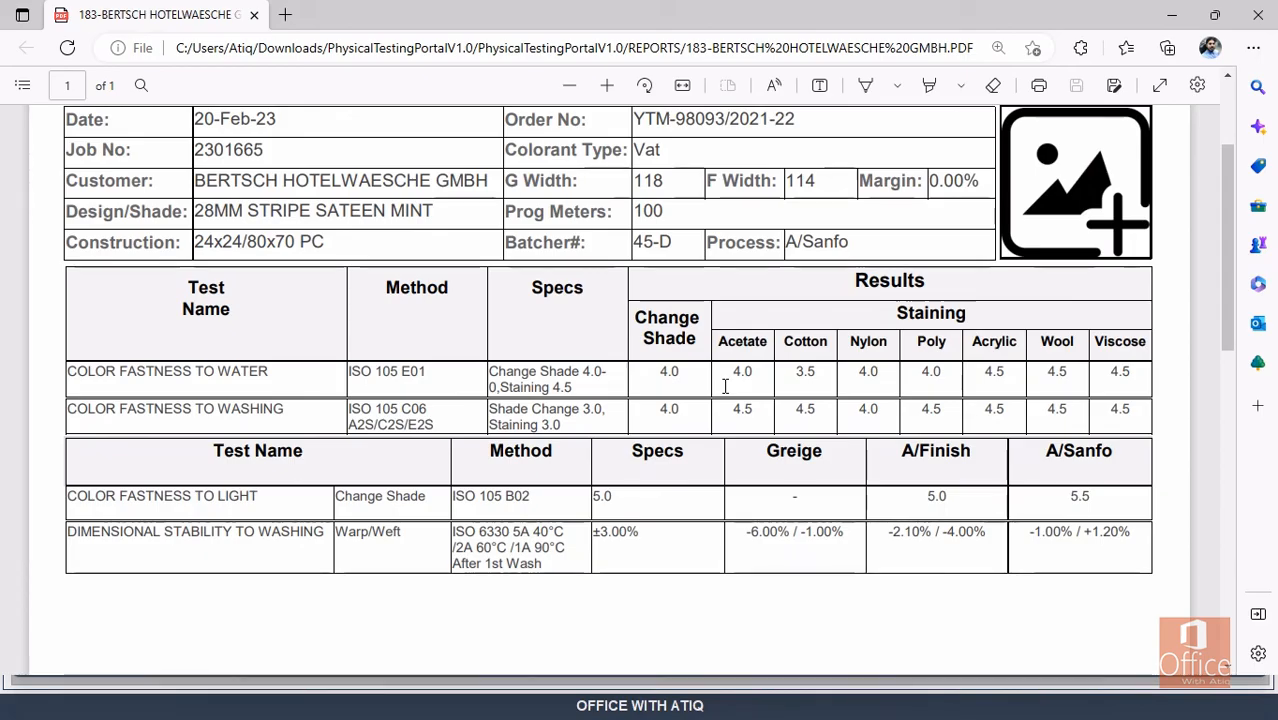
scroll(725, 387, "up", 1)
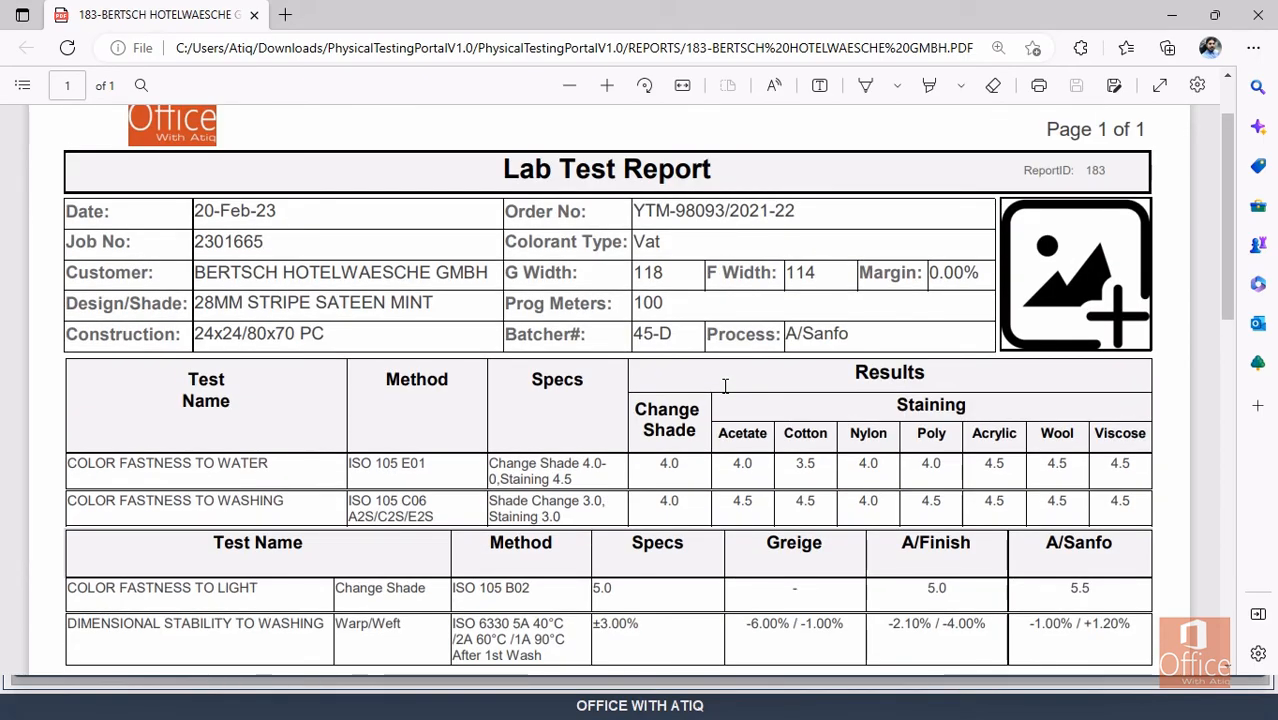
scroll(725, 387, "down", 1)
scroll(725, 387, "up", 1)
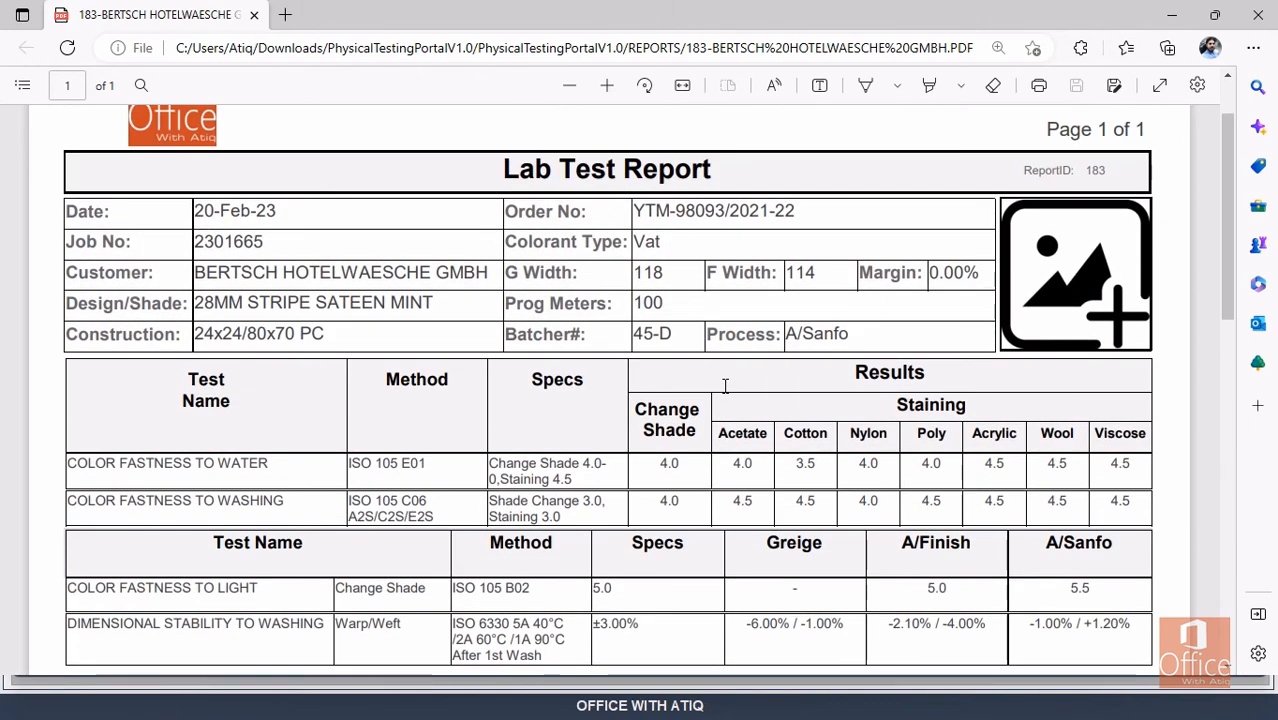
Close the PDF and report 183, then copy job number 2301664 from report 182.
left_click(1258, 15)
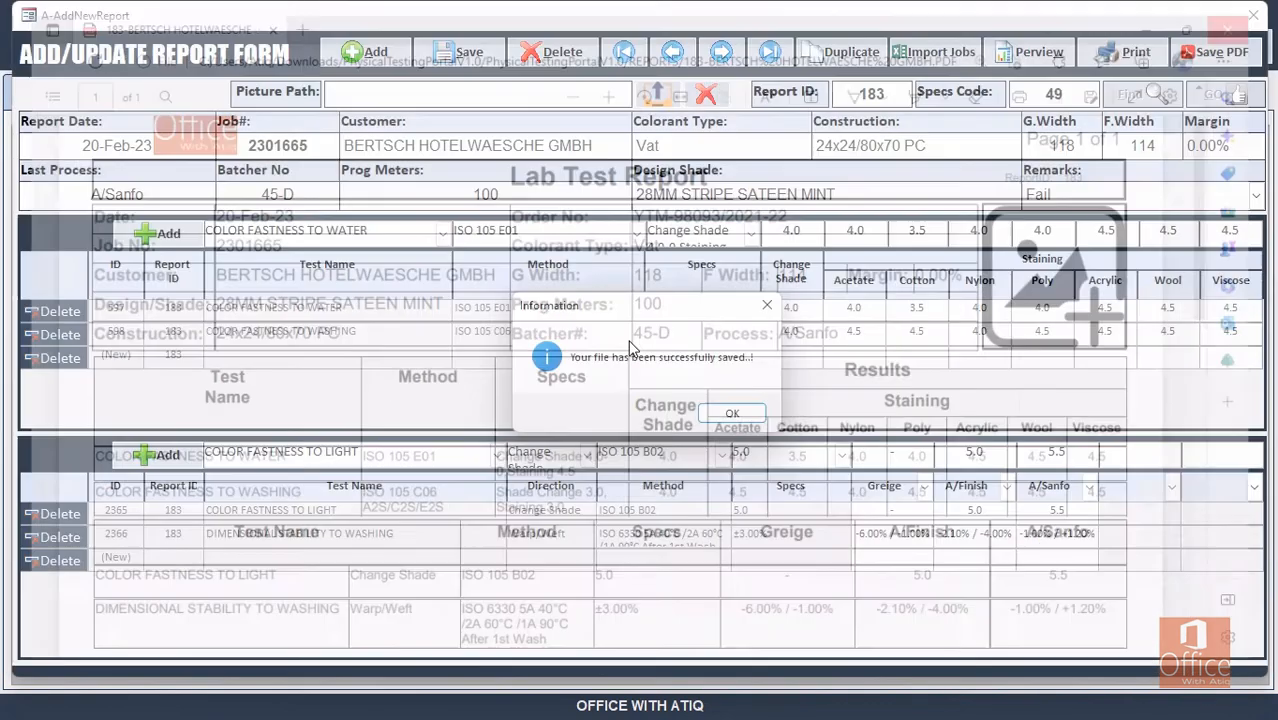
left_click(731, 413)
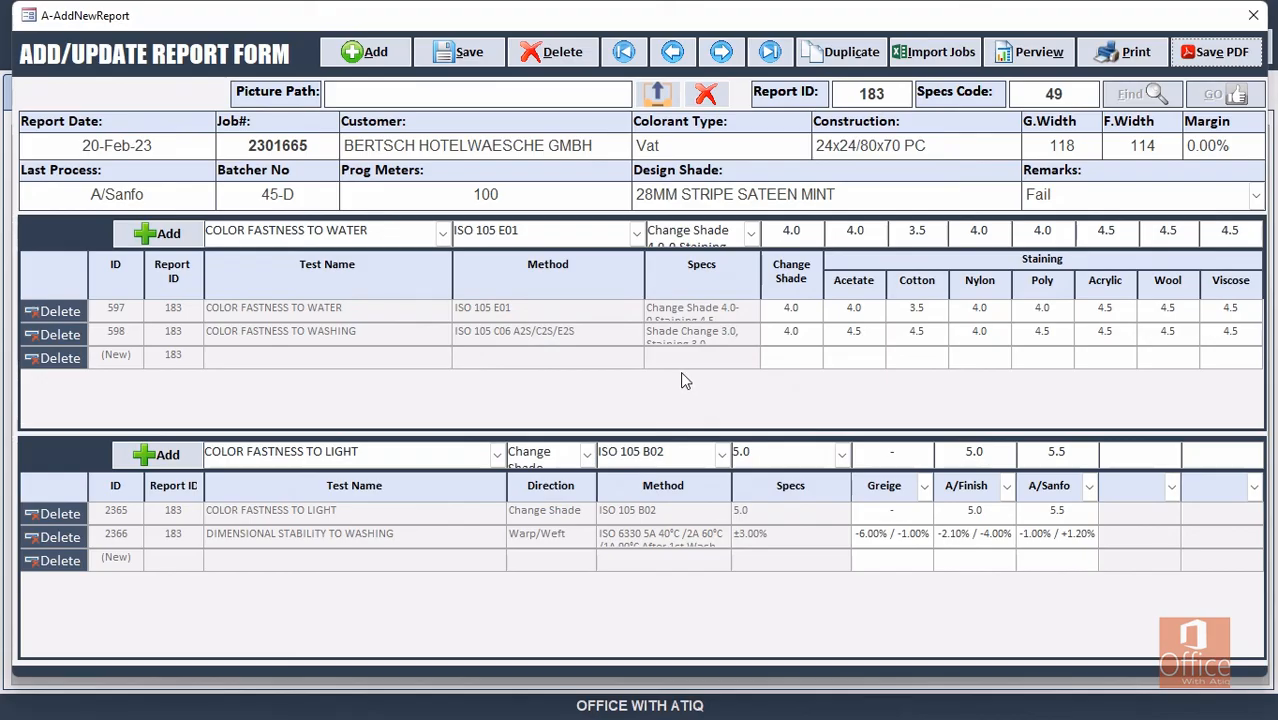
left_click(1253, 15)
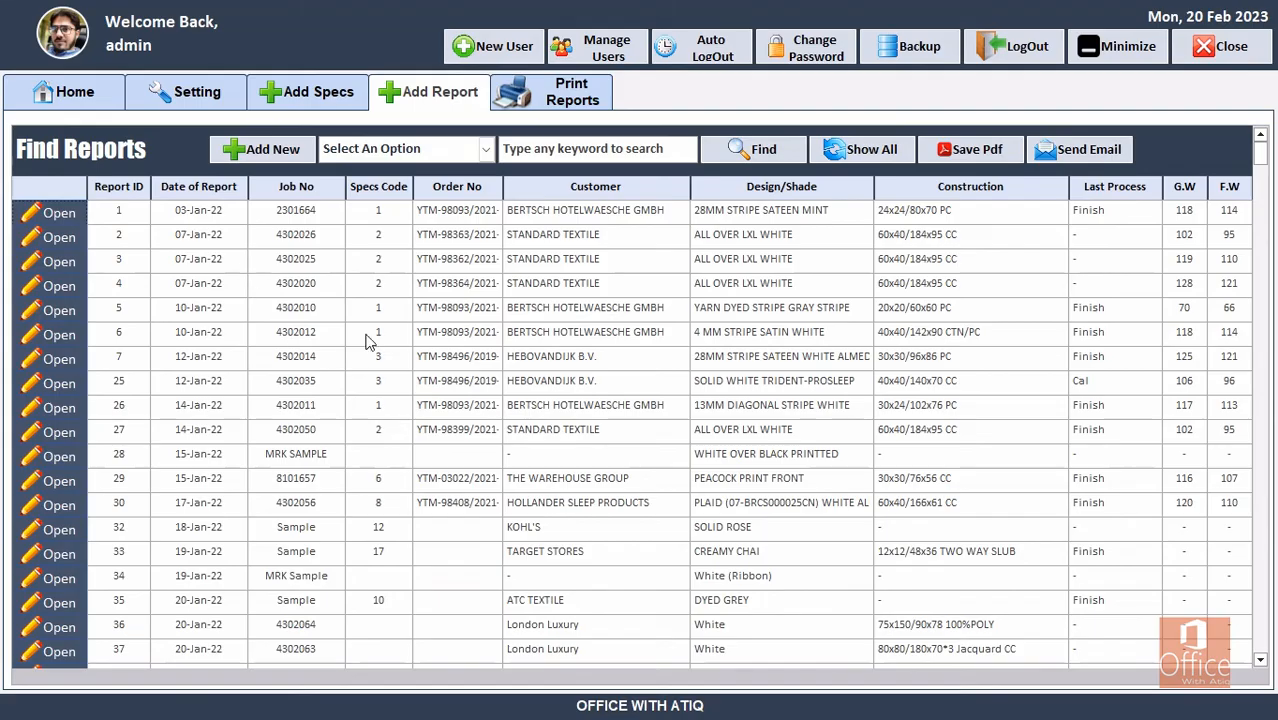
left_click_drag(1261, 155, 1258, 626)
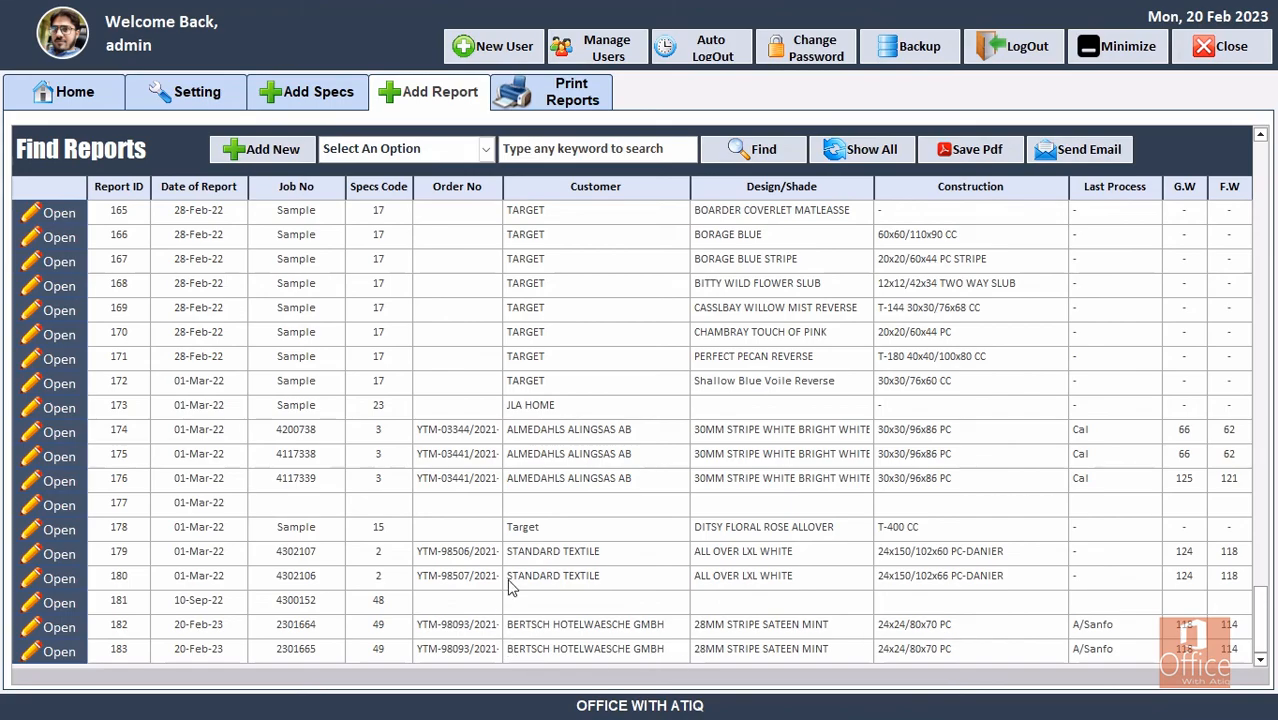
left_click(85, 628)
left_click_drag(319, 147, 202, 145)
key("ctrl+c")
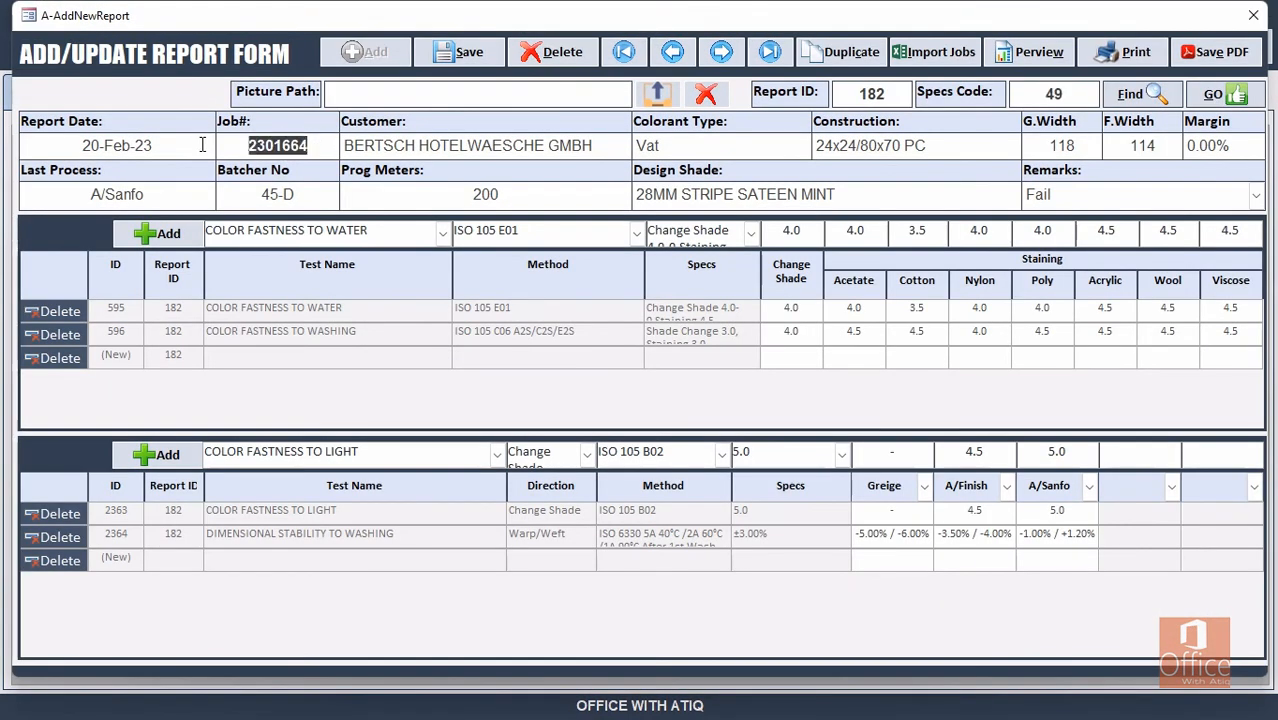
left_click(1253, 15)
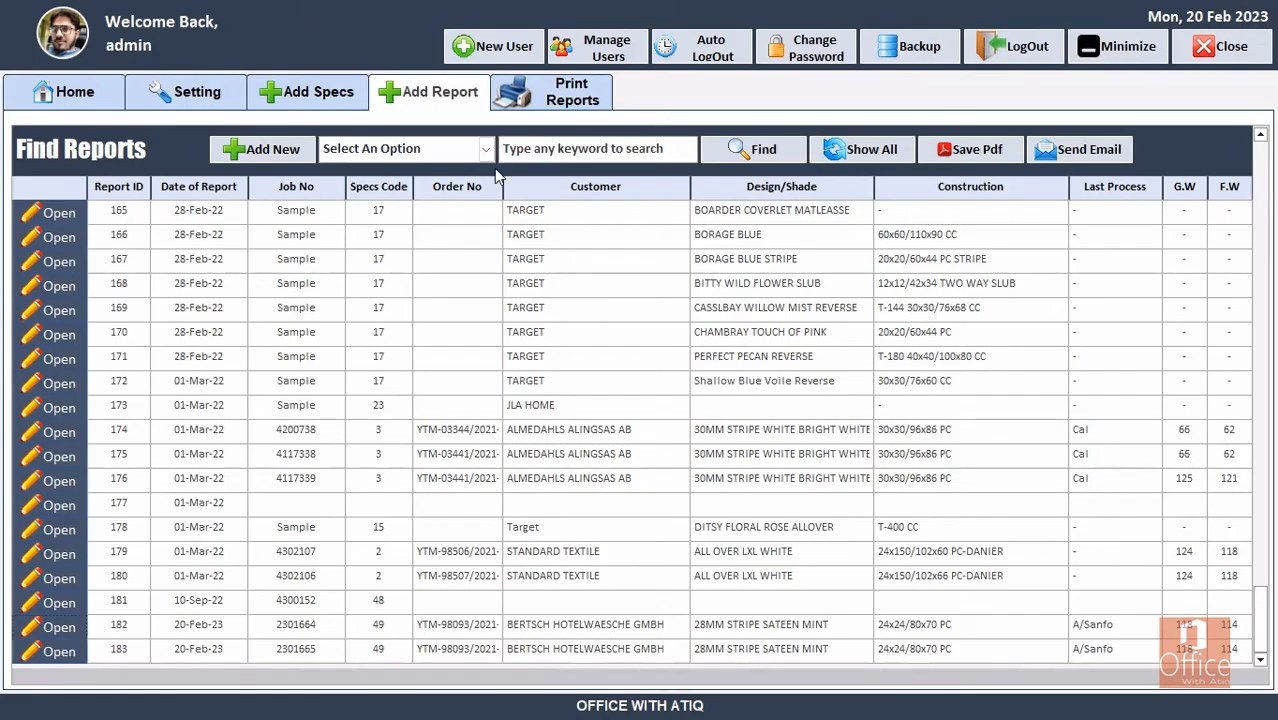
Search Find Reports by Job No using the pasted keyword 2301664.
left_click(487, 149)
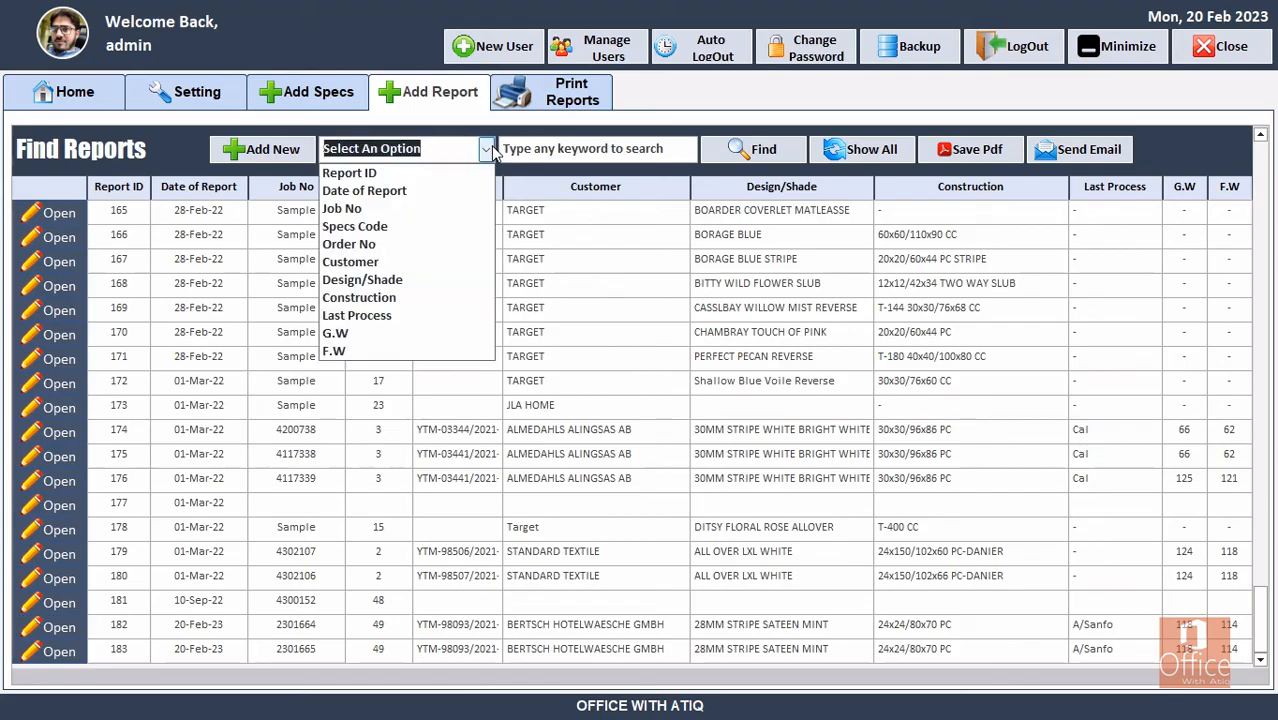
left_click(385, 209)
key("ctrl+v")
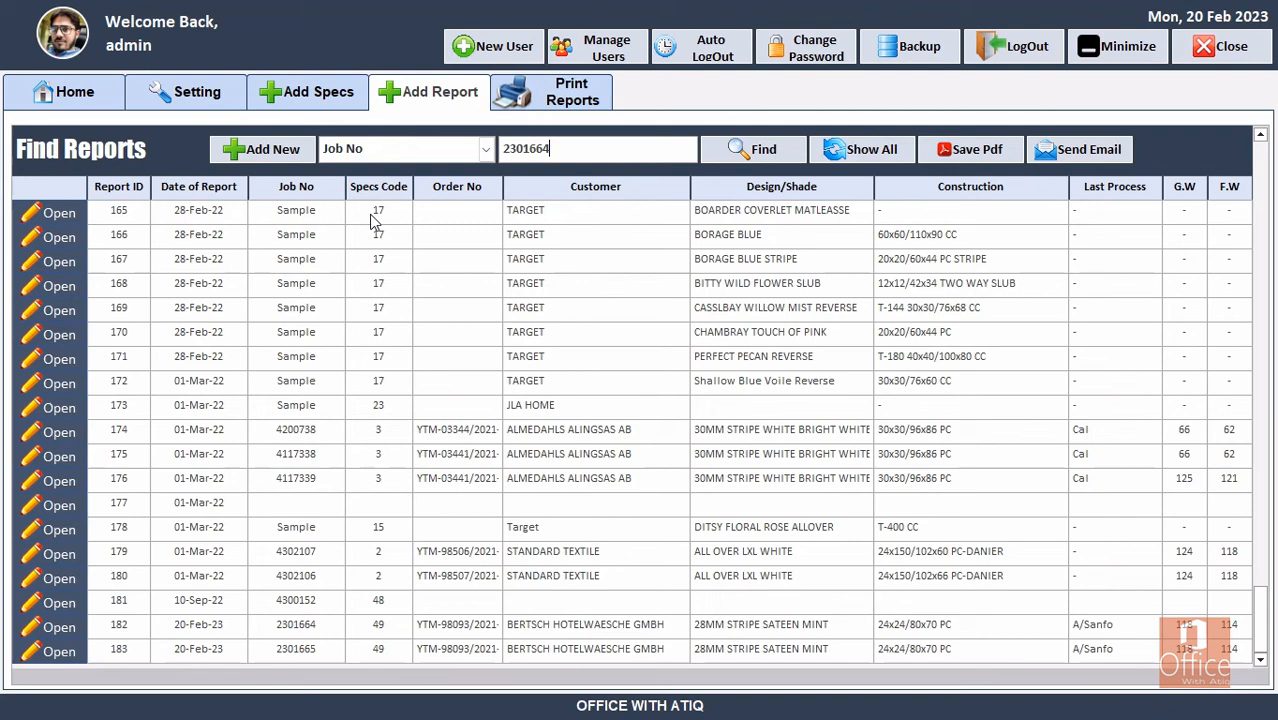
left_click(765, 151)
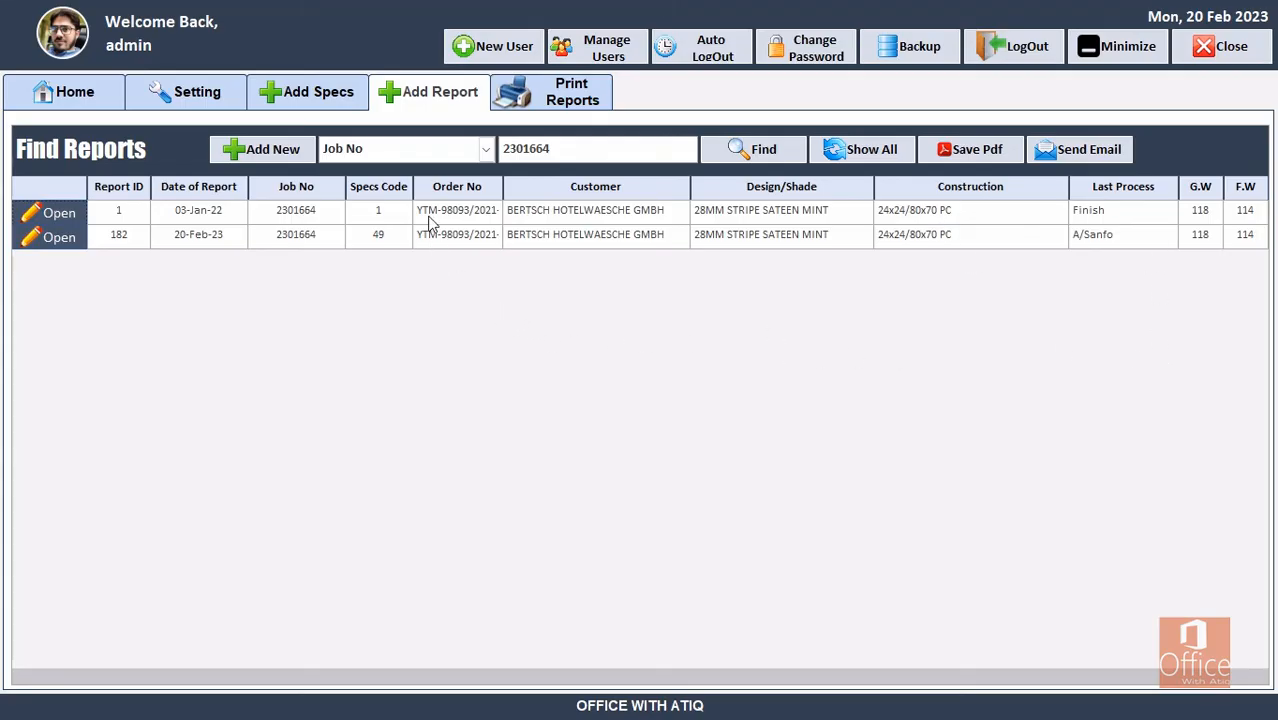
On Print Reports, find specs by Customer Name 'future home' and open the print form for specs 31.
left_click(578, 95)
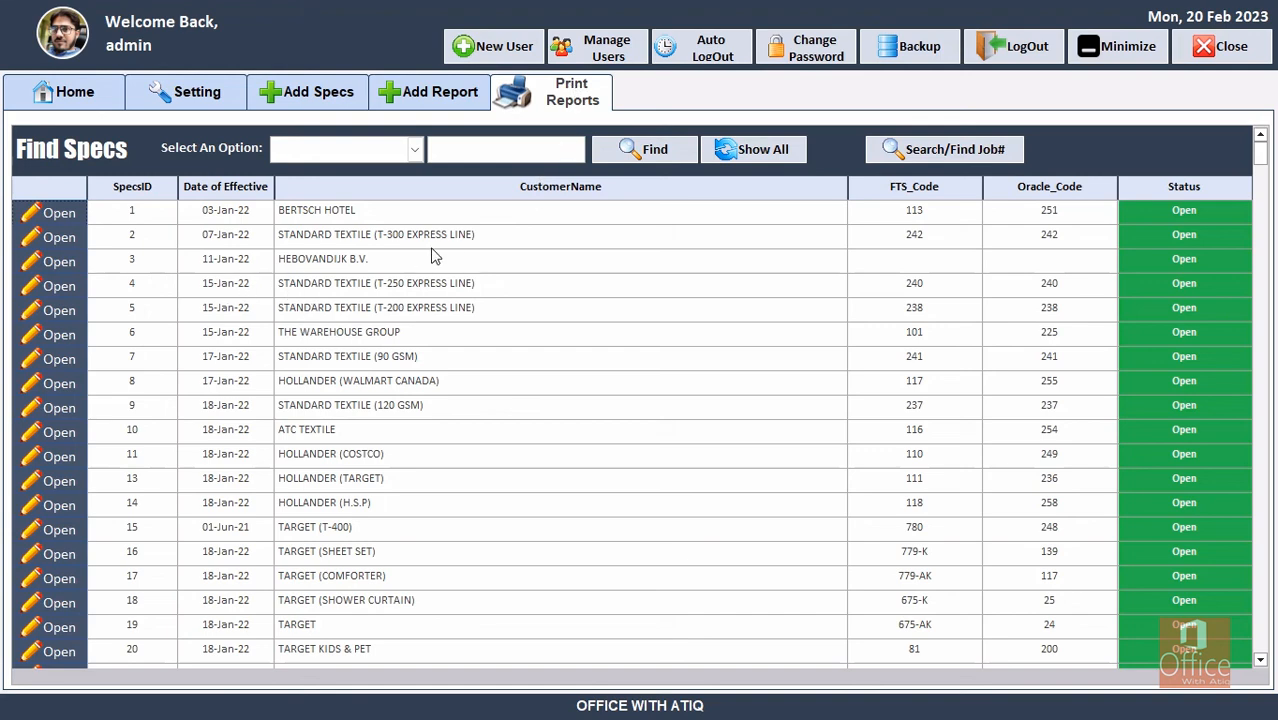
left_click(418, 150)
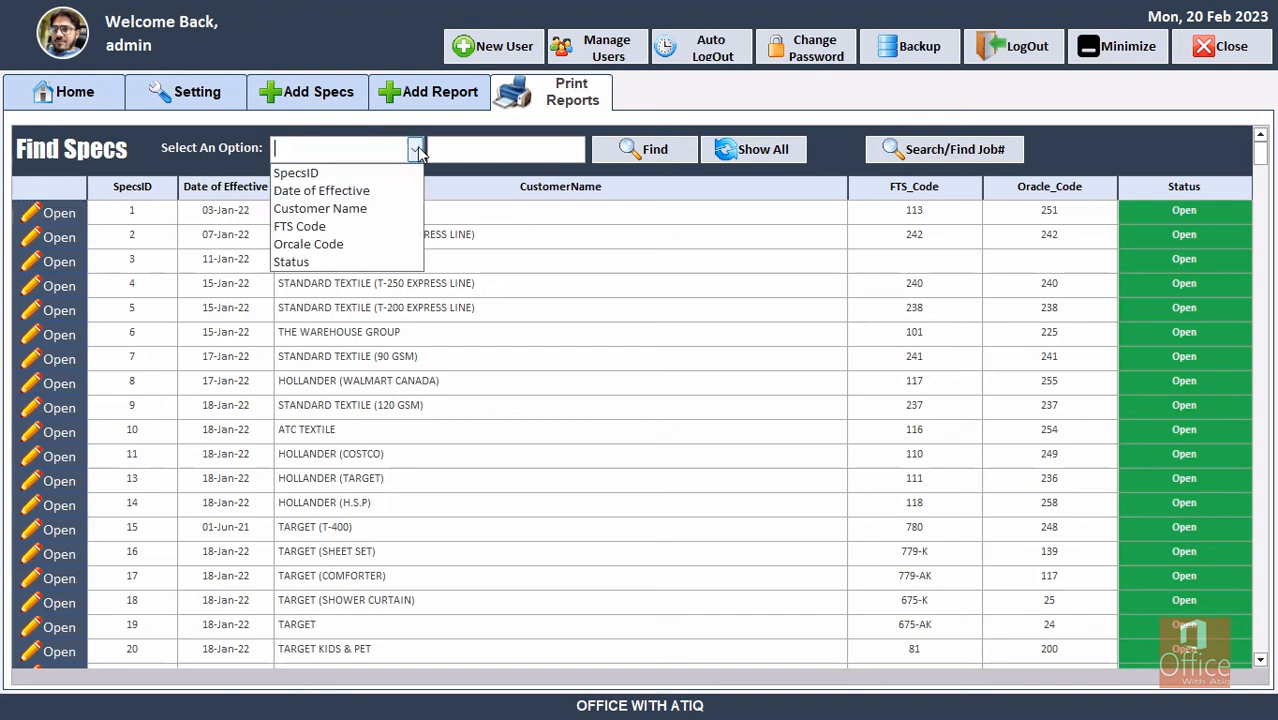
left_click(364, 209)
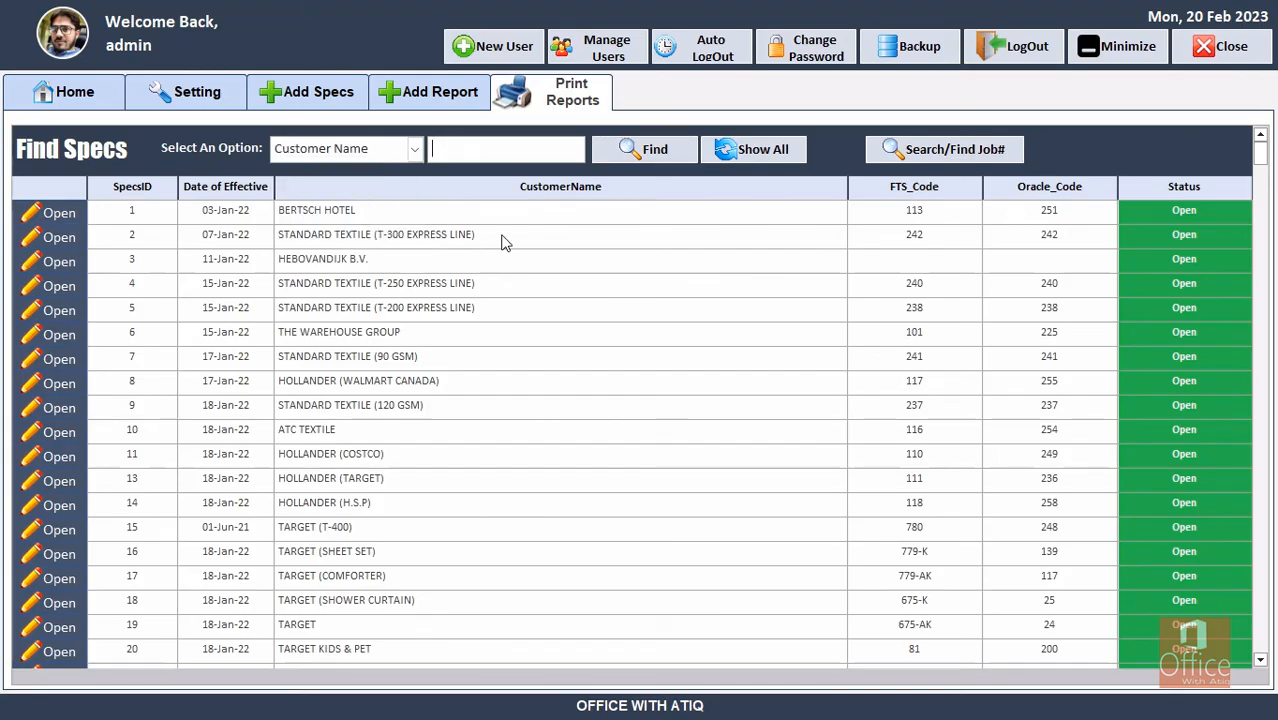
type("future home")
left_click(642, 158)
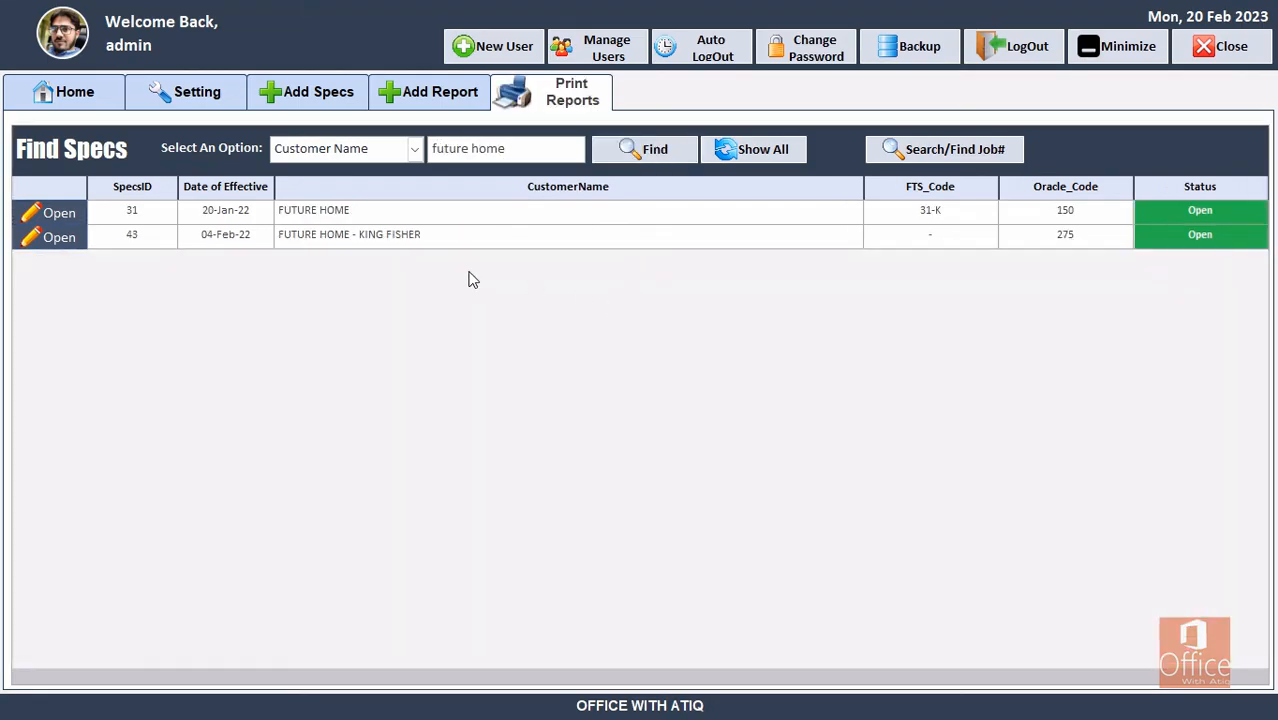
left_click(46, 210)
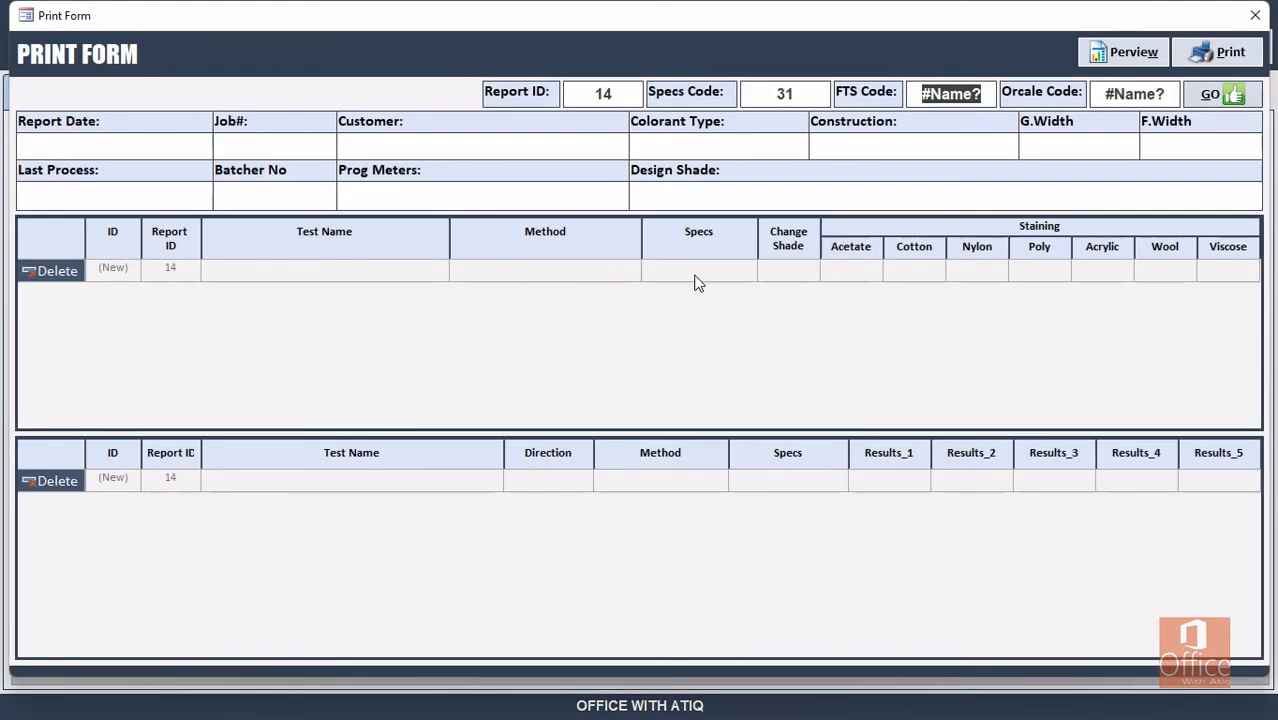
Pull job 2301664's details into the Print Form's Job# field, then close the form.
left_click(262, 150)
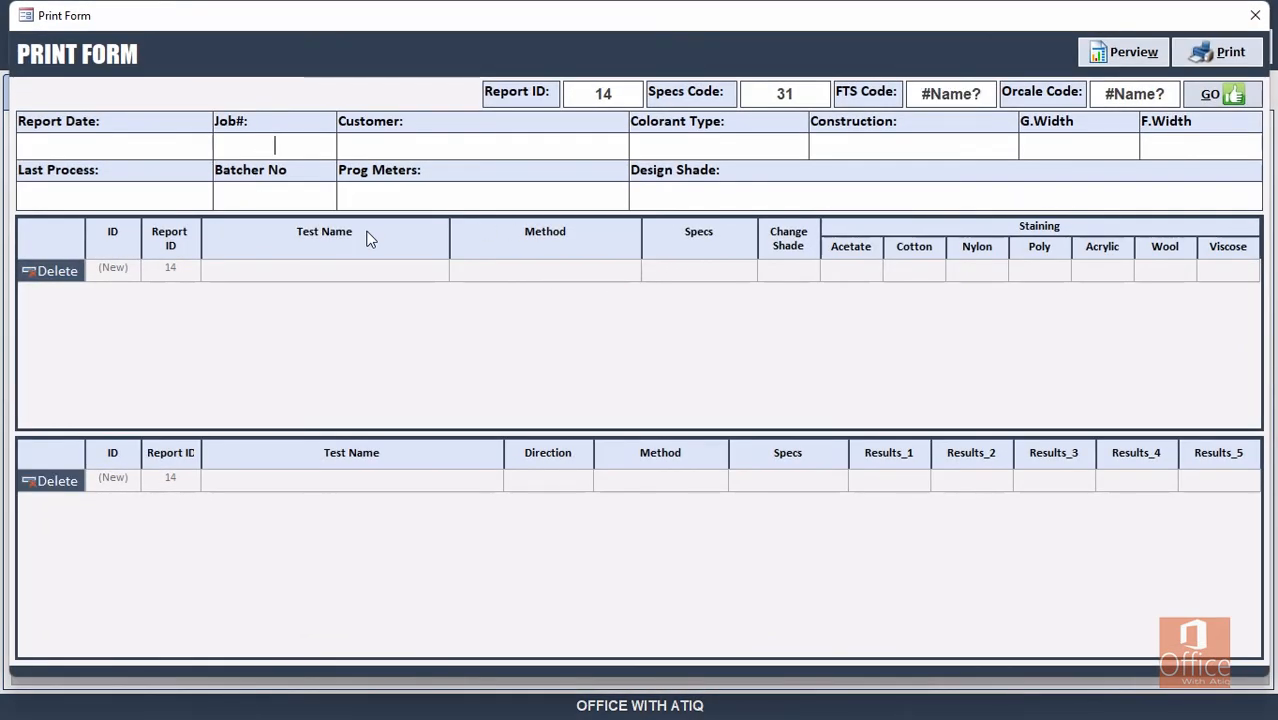
key("ctrl+v")
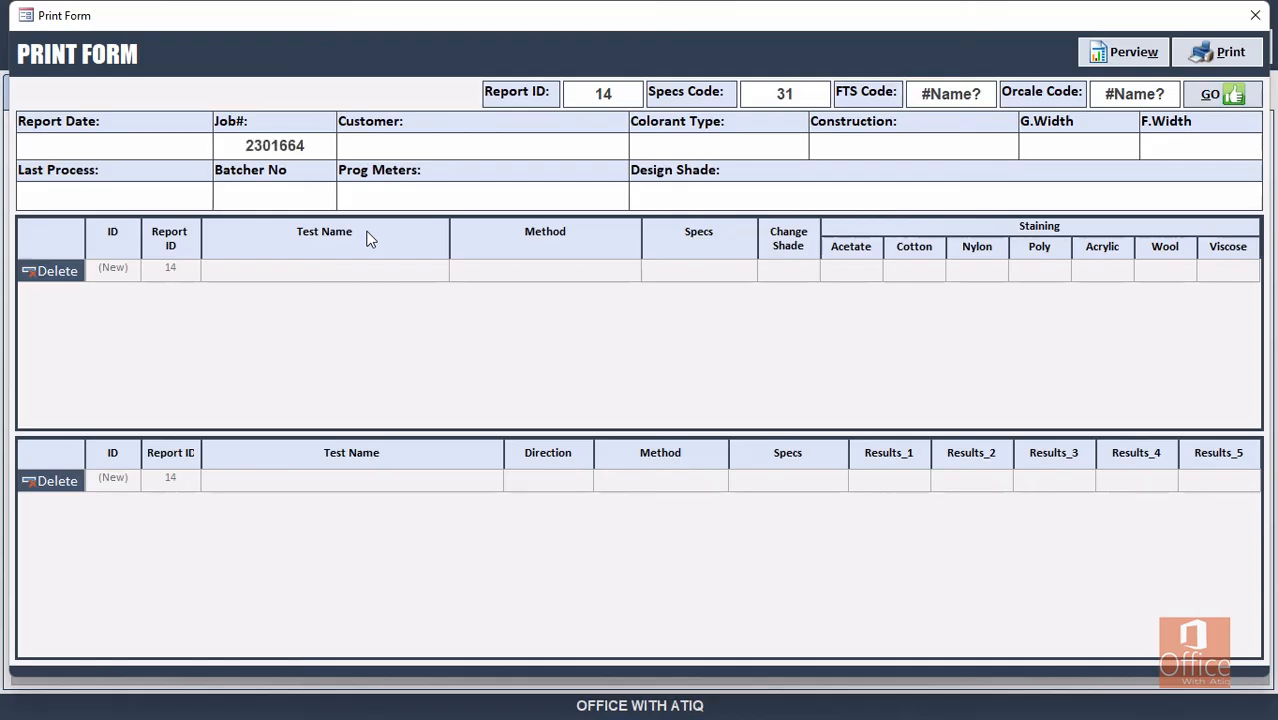
key("Tab")
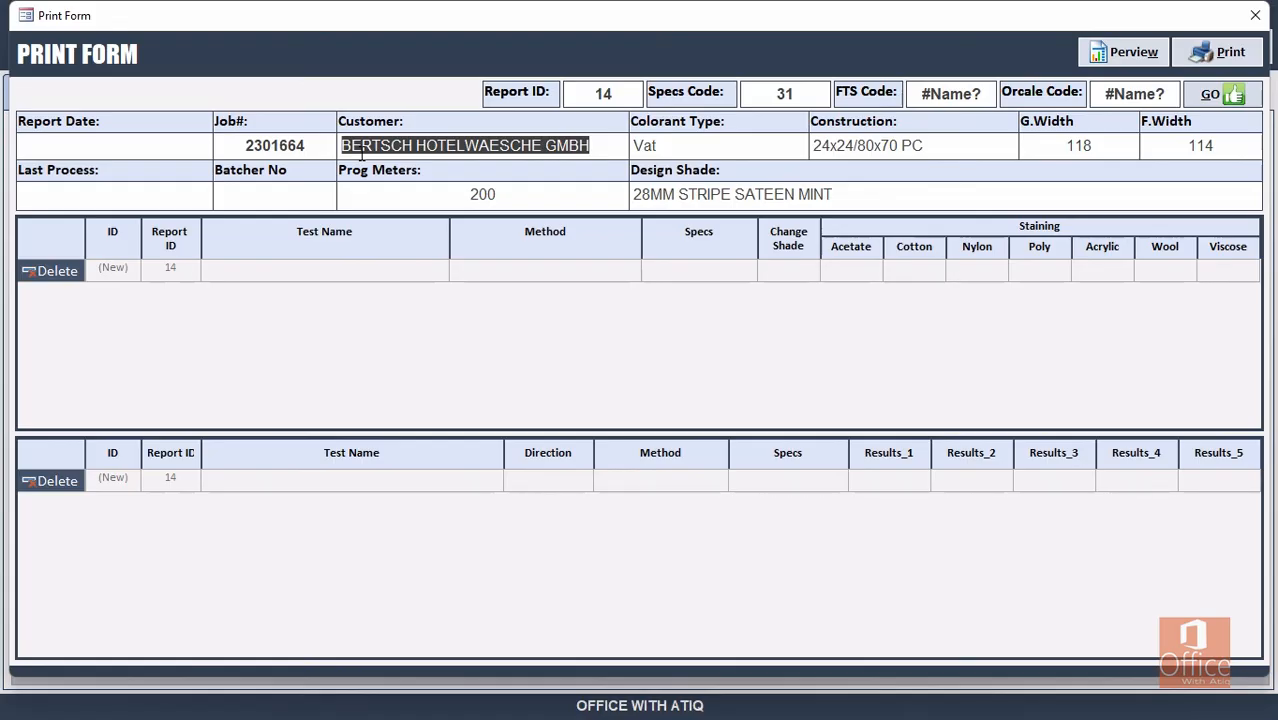
left_click(1256, 16)
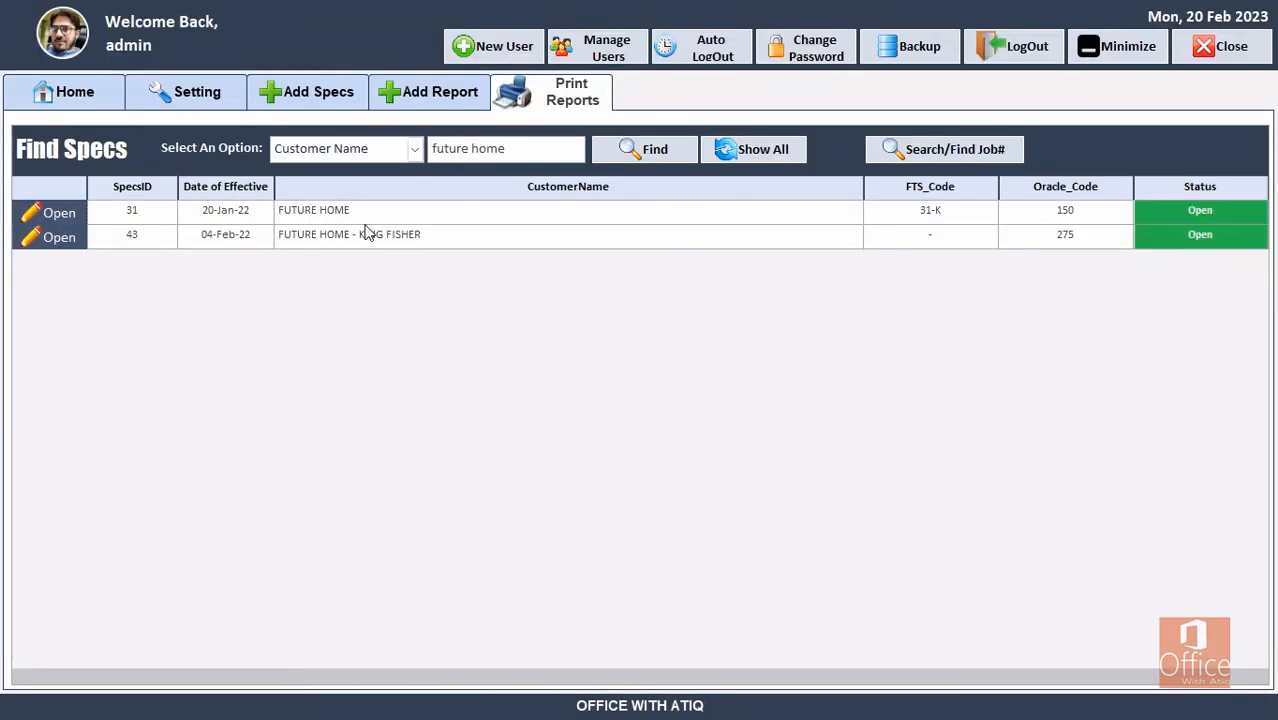
left_click(410, 92)
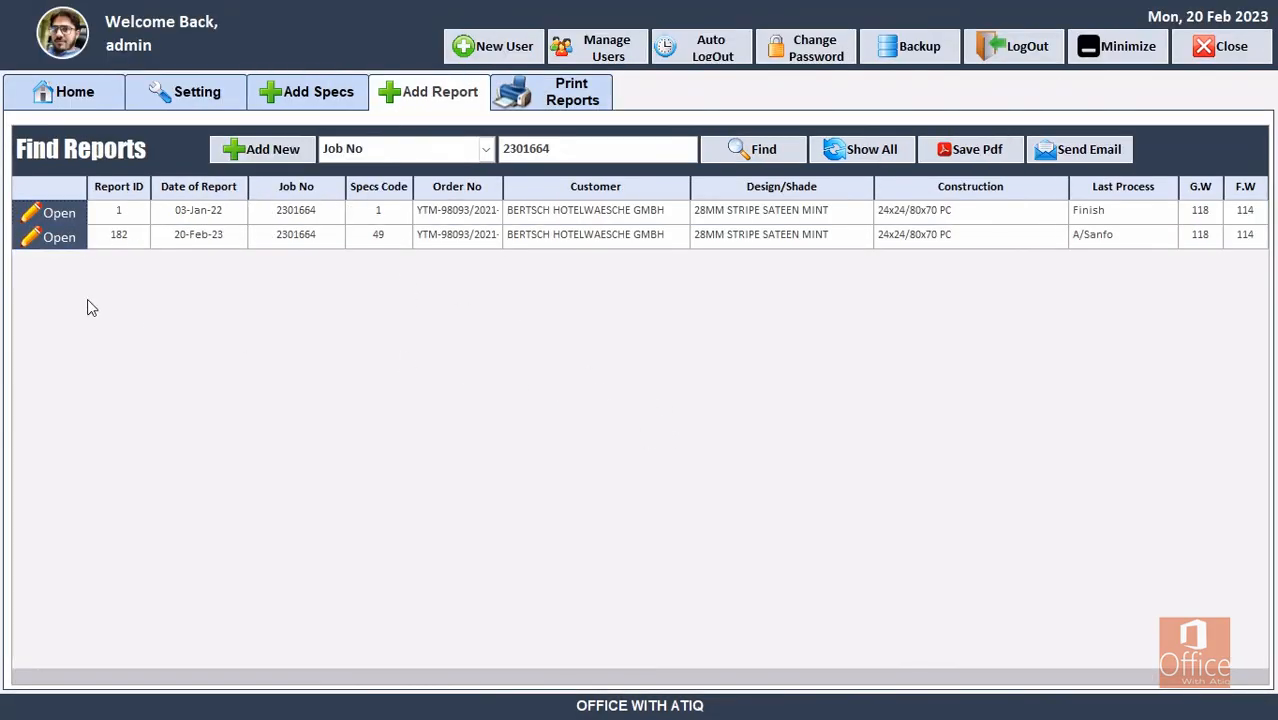
left_click(56, 241)
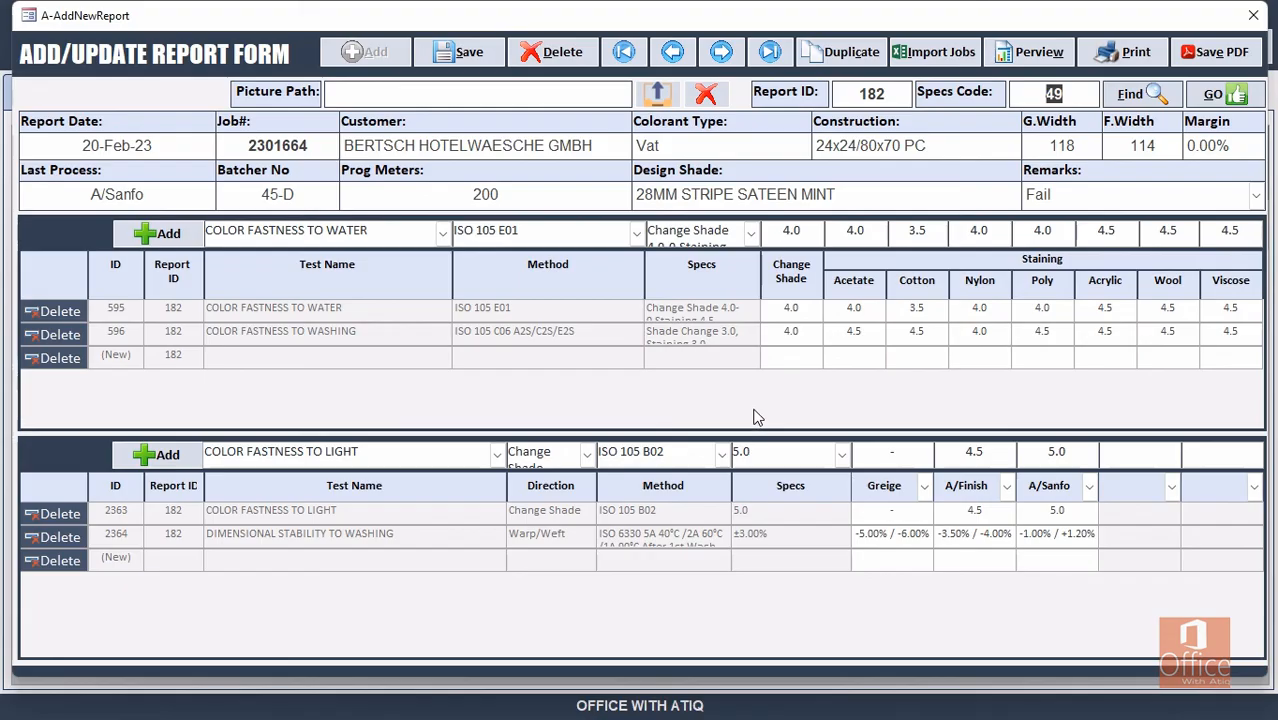
left_click(1253, 15)
left_click(572, 95)
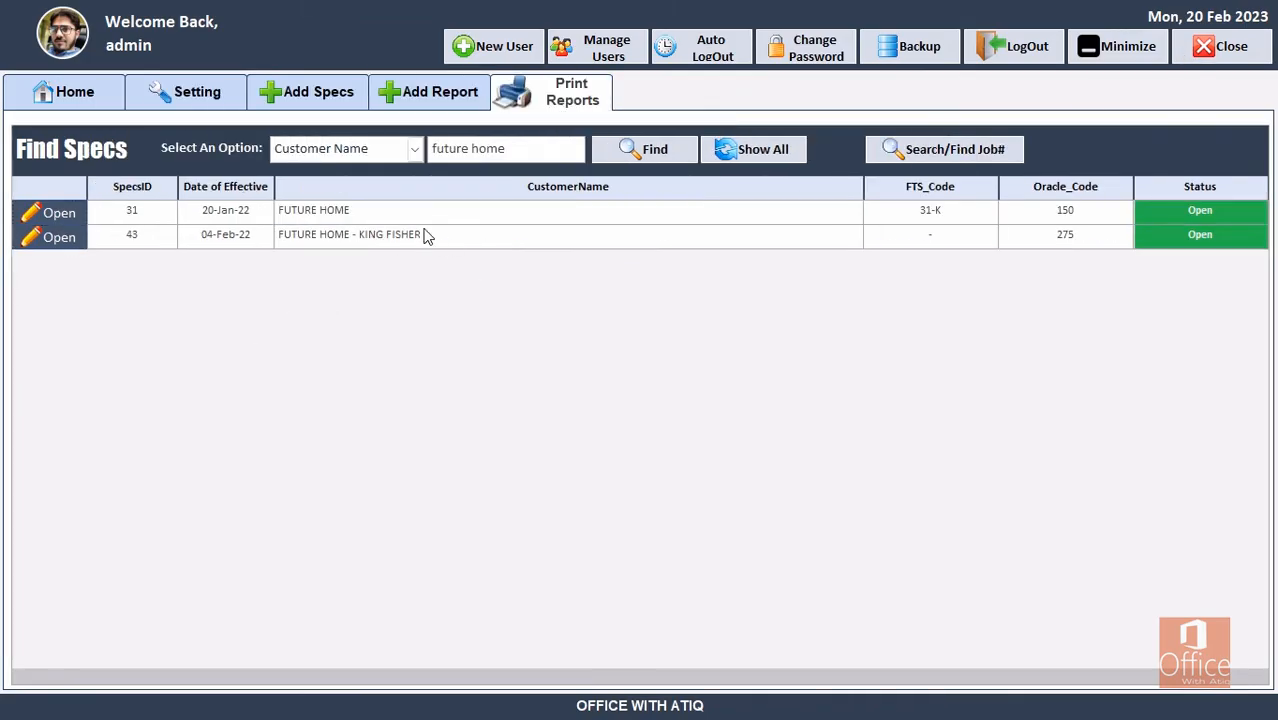
left_click(52, 212)
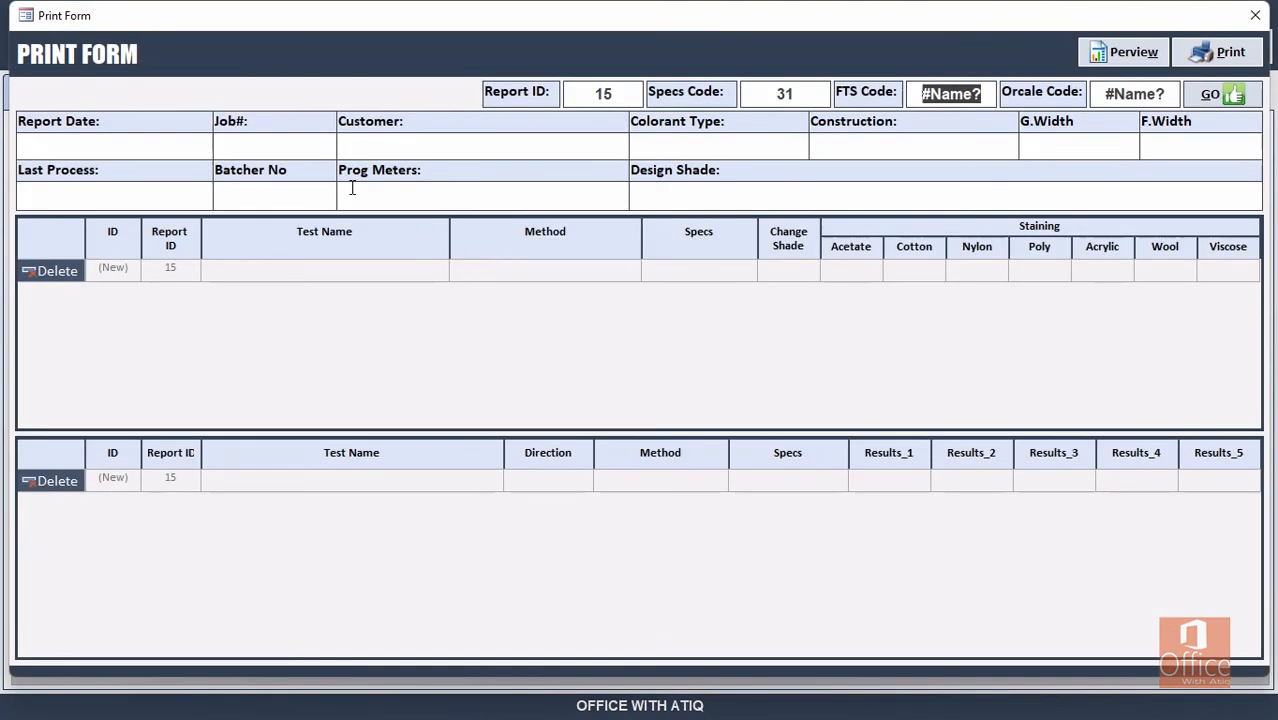
type("2301664")
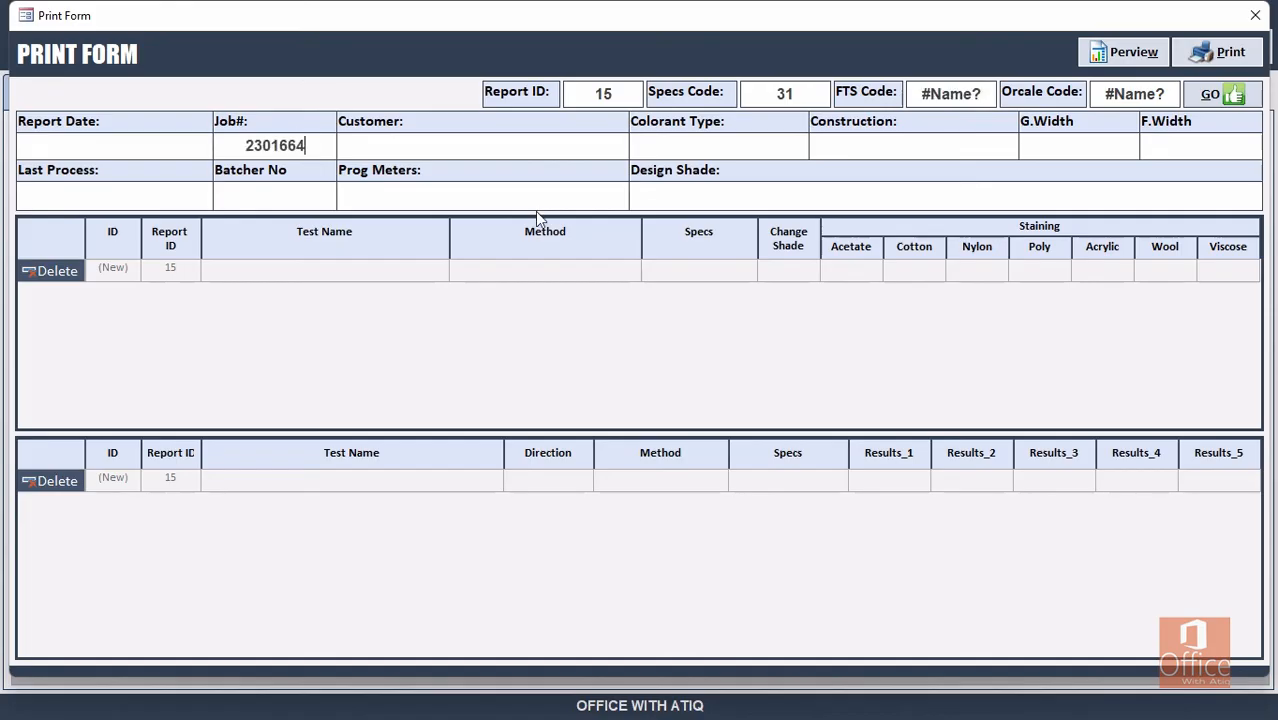
key("Return")
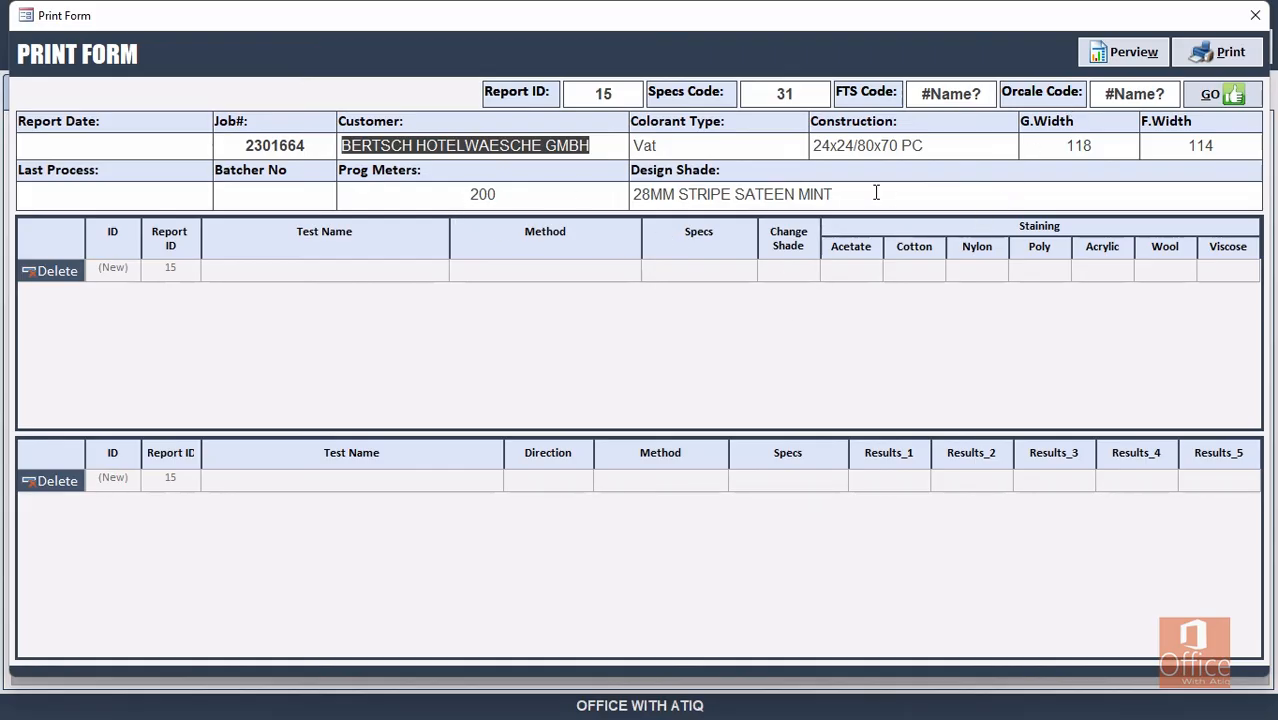
left_click(1138, 52)
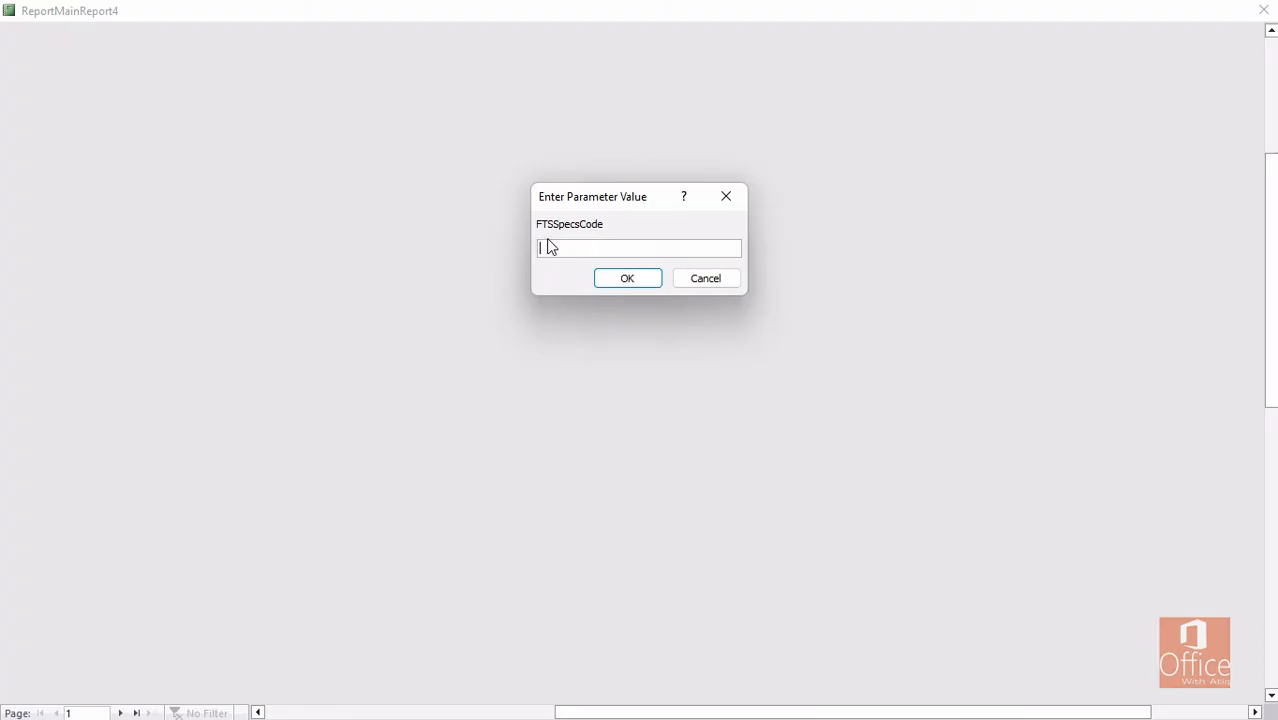
left_click(697, 280)
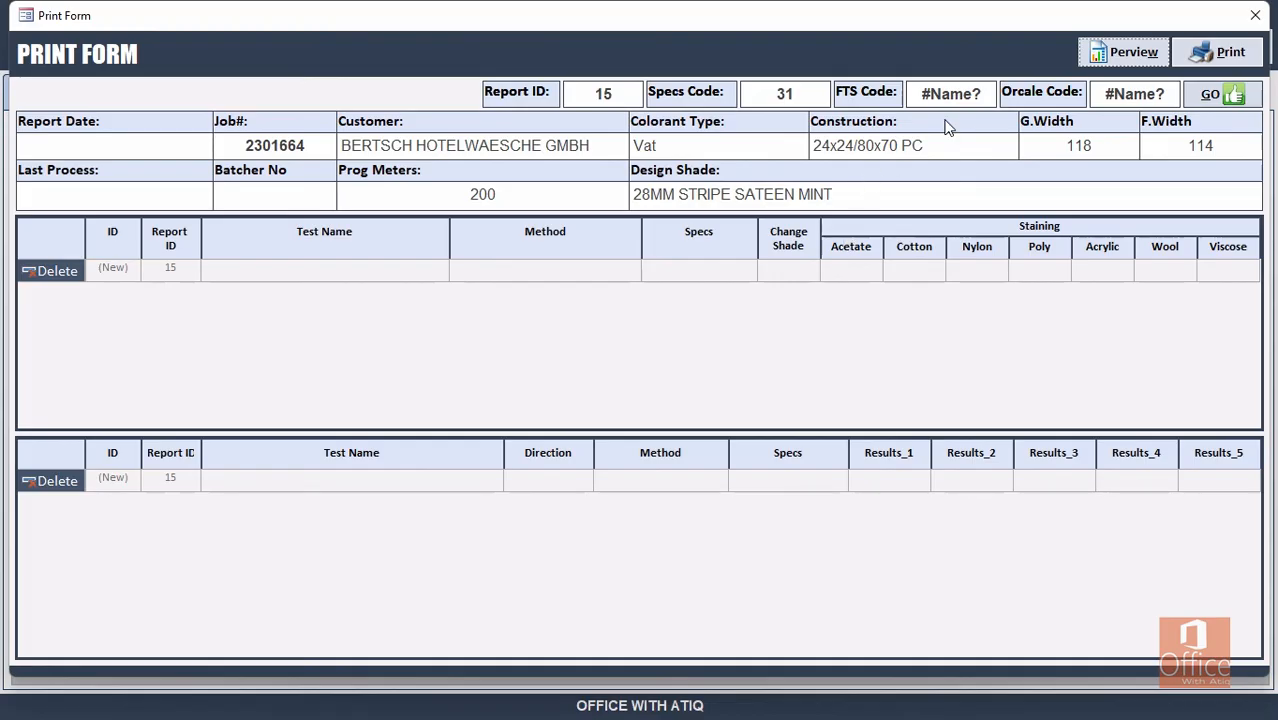
left_click(1255, 15)
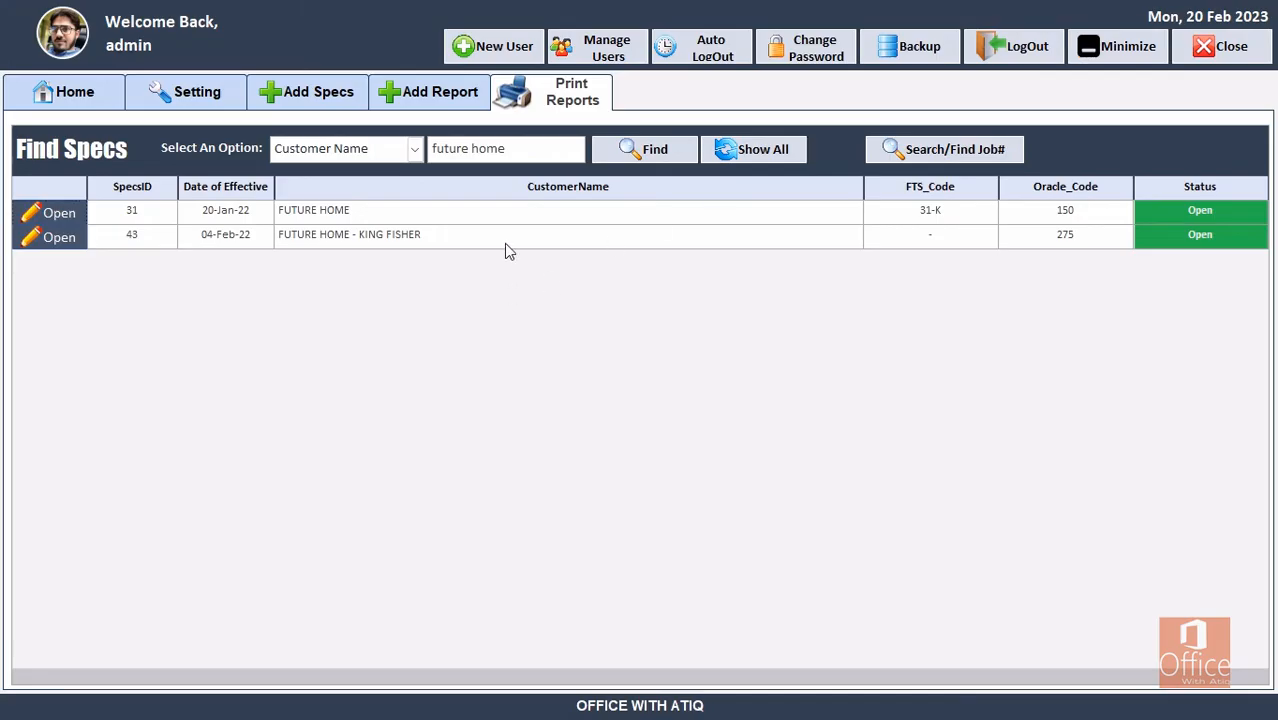